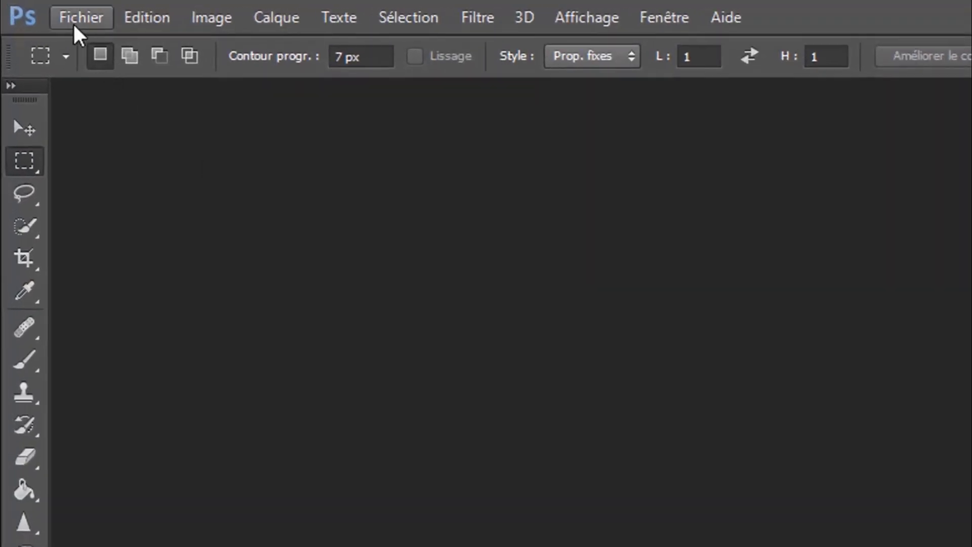
Step: Create a transparent 2000×1500 px, 72 ppi document named 'Oil photo Edit'
{"action": "left_click", "coordinate": [79, 24]}
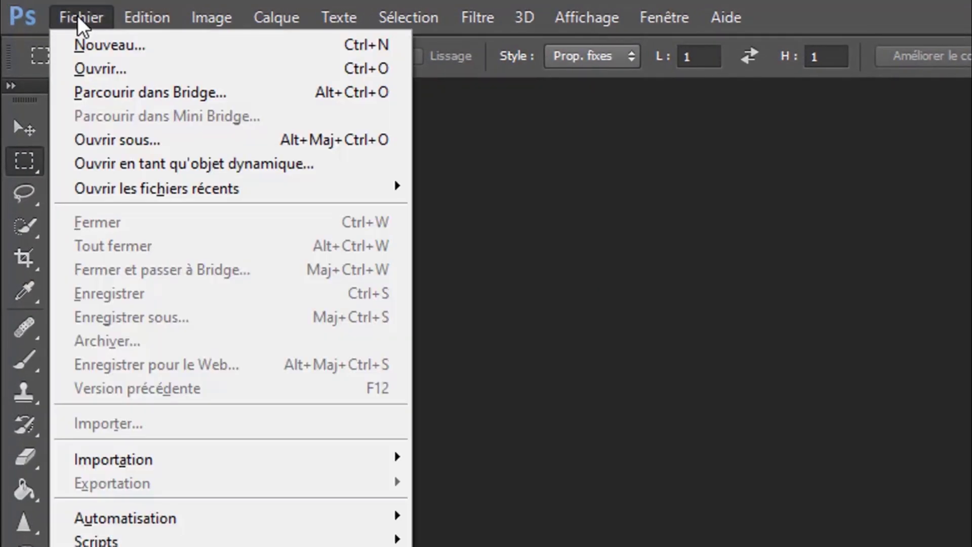
{"action": "left_click", "coordinate": [127, 43]}
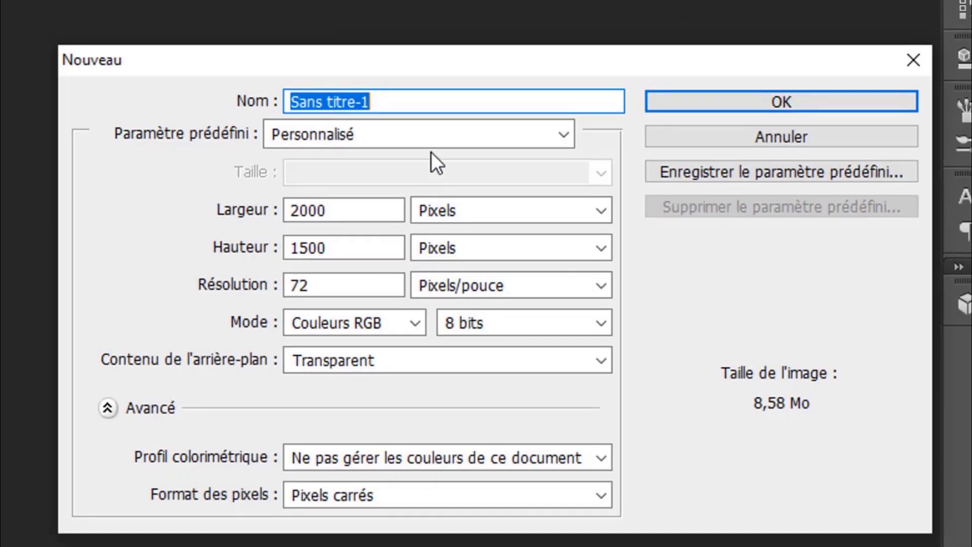
{"action": "type", "text": "O"}
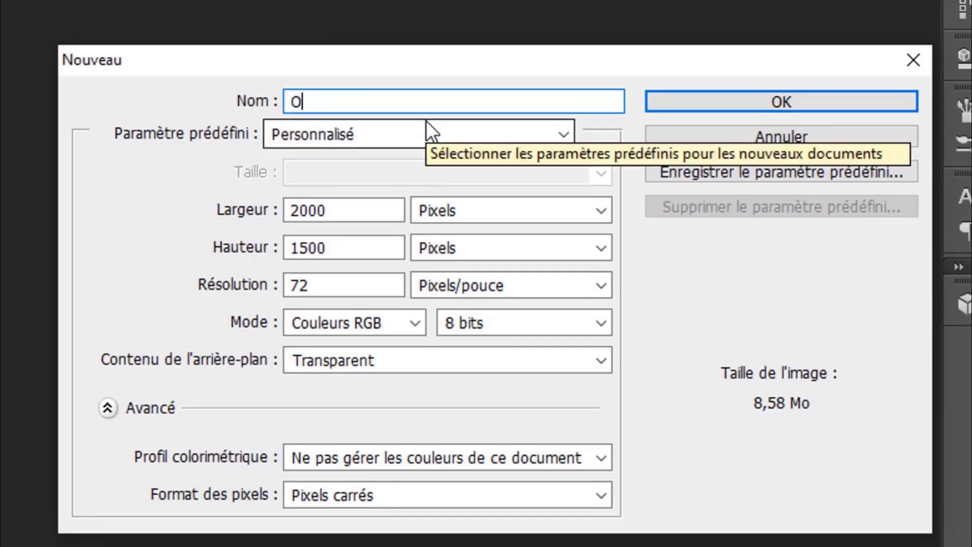
{"action": "type", "text": "il p"}
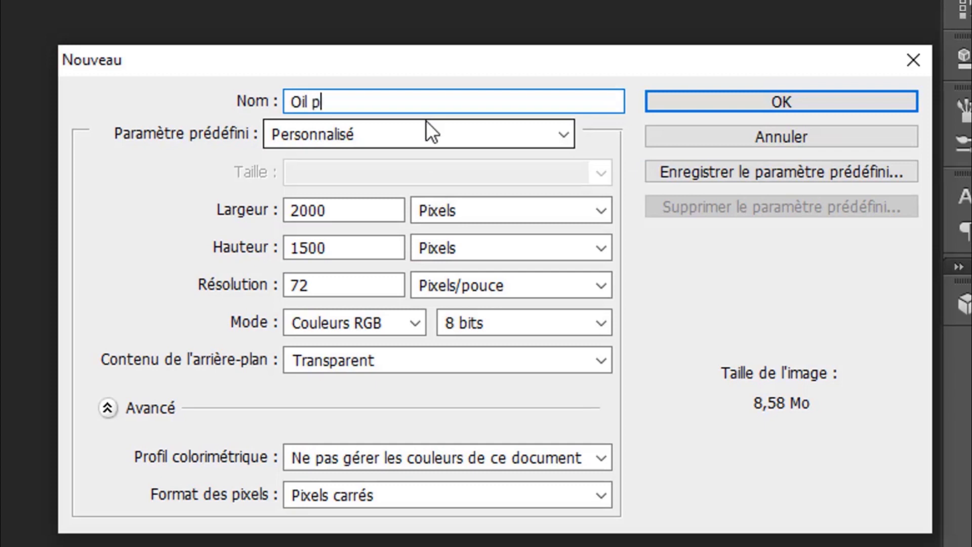
{"action": "type", "text": "hoto E"}
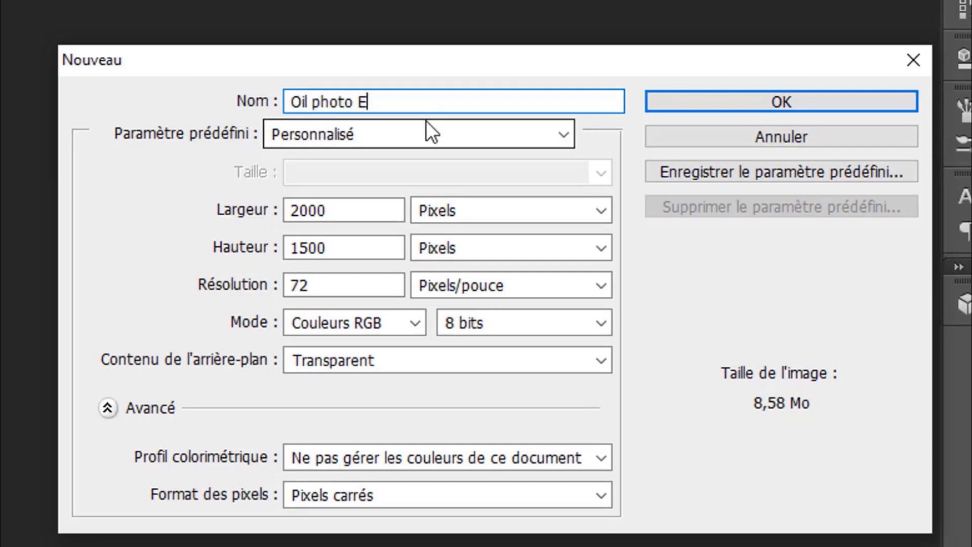
{"action": "type", "text": "dit"}
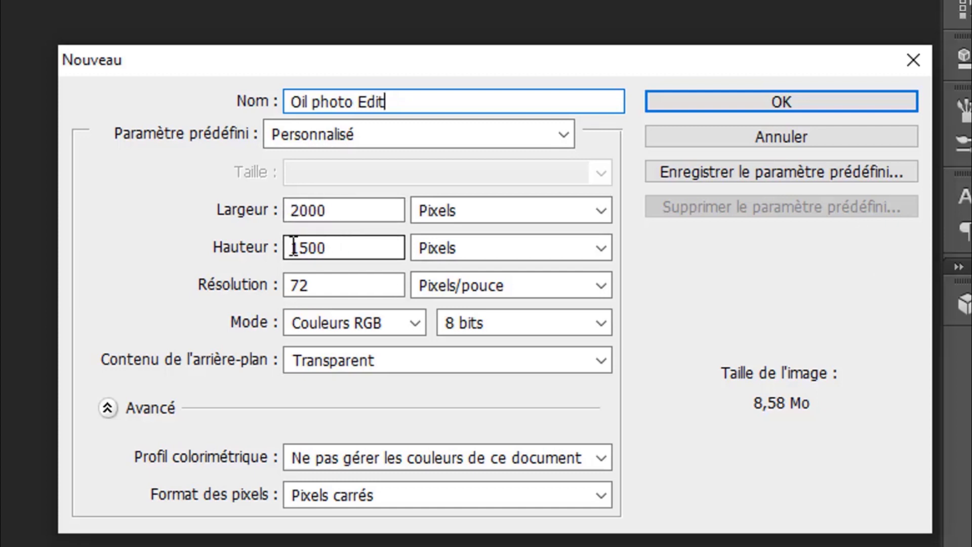
{"action": "double_click", "coordinate": [323, 247]}
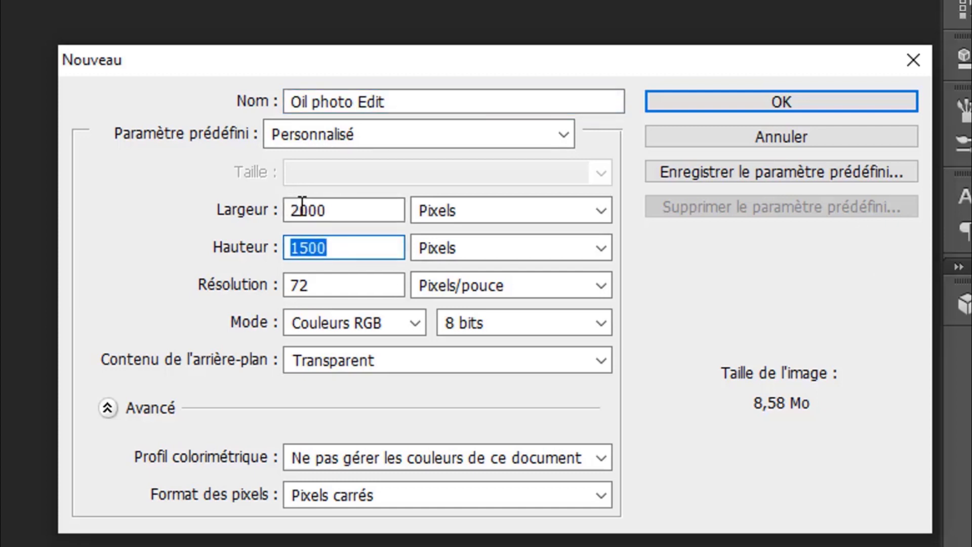
{"action": "left_click_drag", "start_coordinate": [293, 208], "coordinate": [348, 211]}
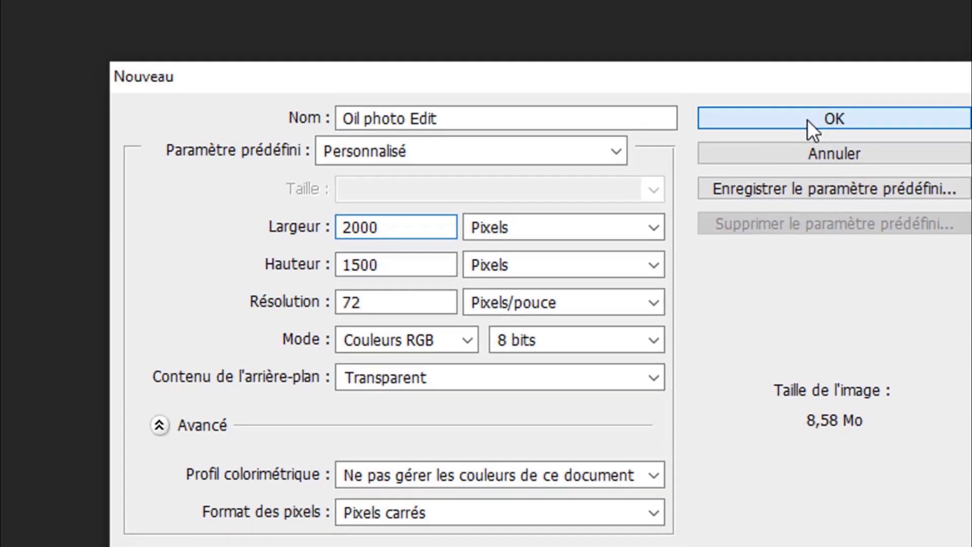
{"action": "left_click", "coordinate": [809, 122]}
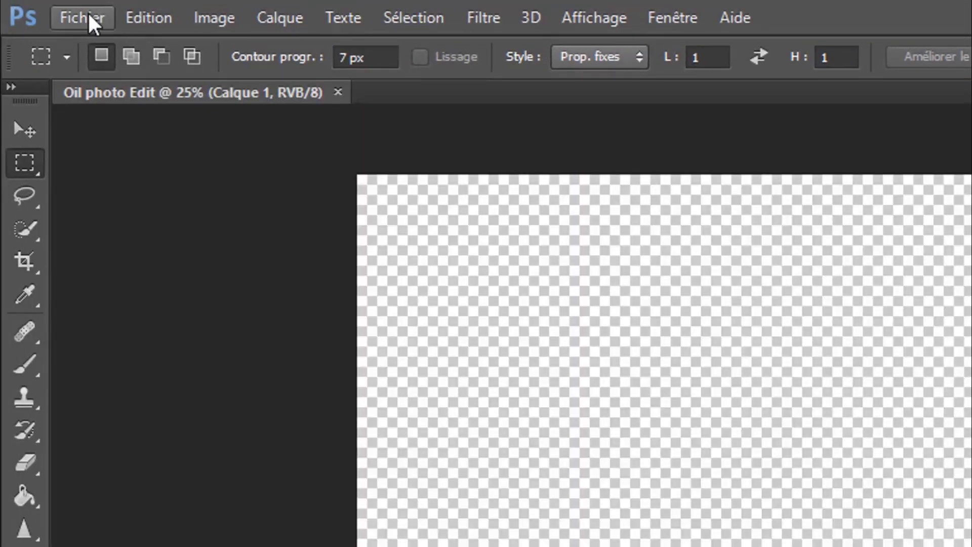
Step: Place the bearded-man portrait photo and stretch it past all four canvas edges, then commit
{"action": "left_click", "coordinate": [89, 15]}
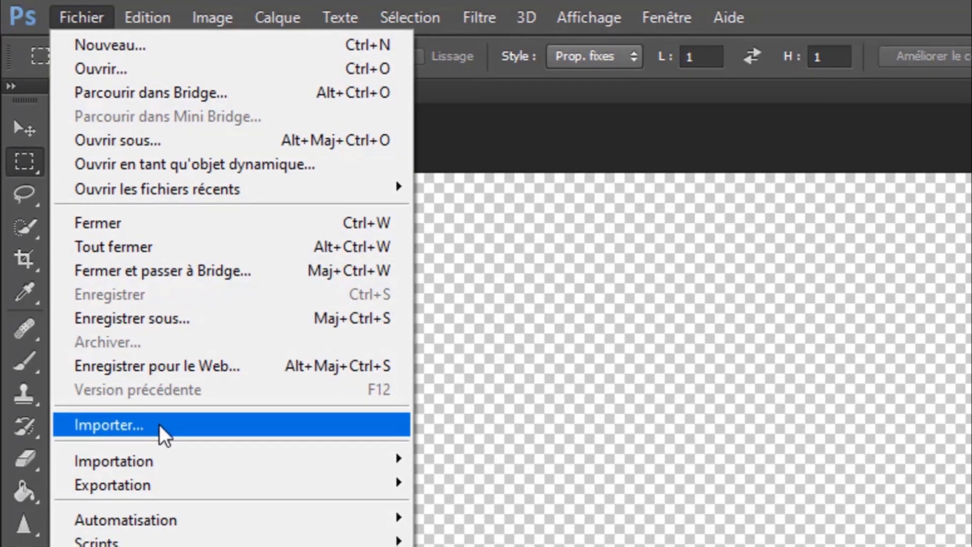
{"action": "left_click", "coordinate": [159, 428]}
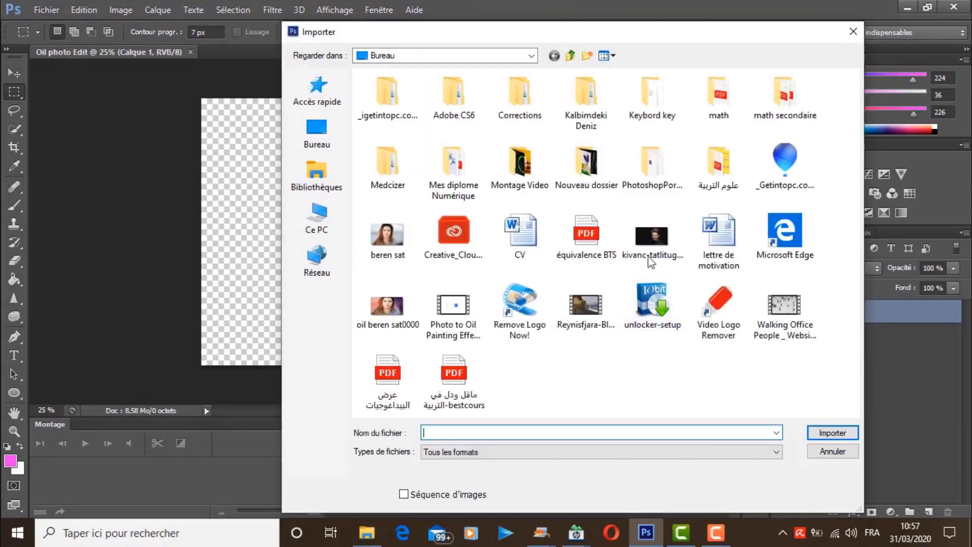
{"action": "double_click", "coordinate": [650, 235]}
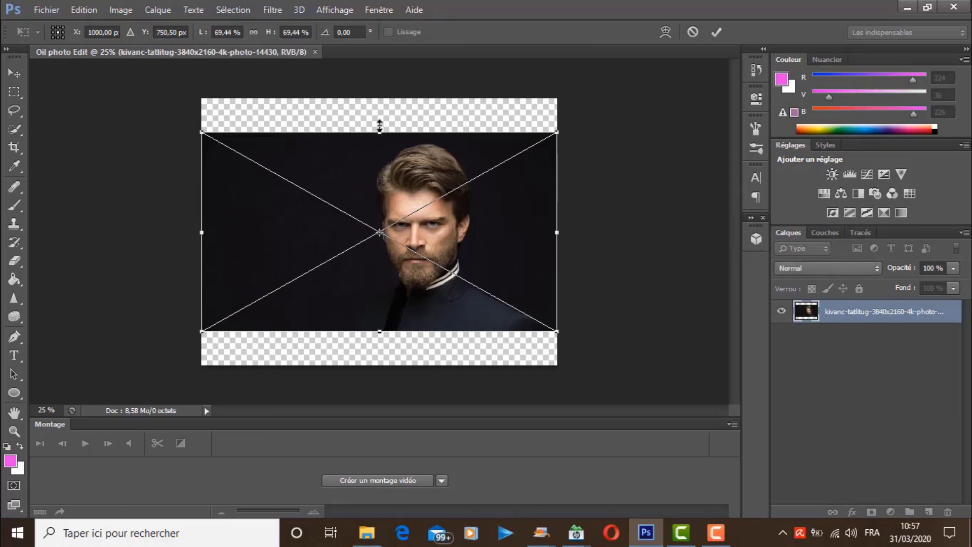
{"action": "left_click_drag", "start_coordinate": [381, 90], "coordinate": [381, 81]}
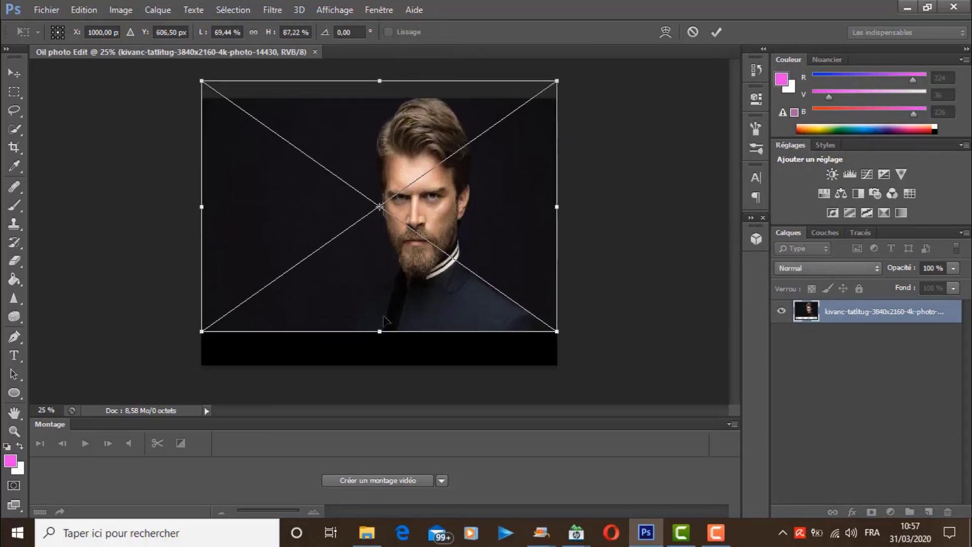
{"action": "left_click_drag", "start_coordinate": [379, 332], "coordinate": [380, 386]}
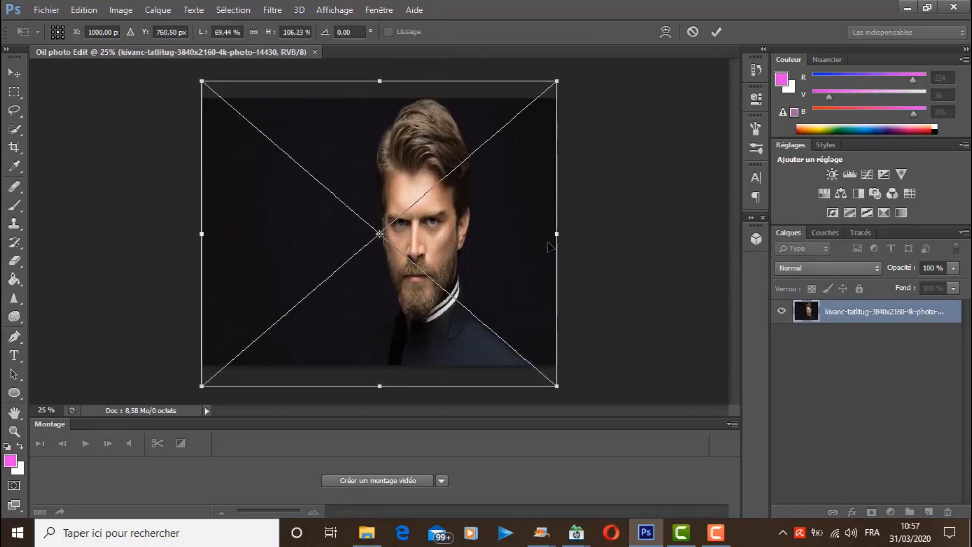
{"action": "left_click_drag", "start_coordinate": [557, 234], "coordinate": [570, 233]}
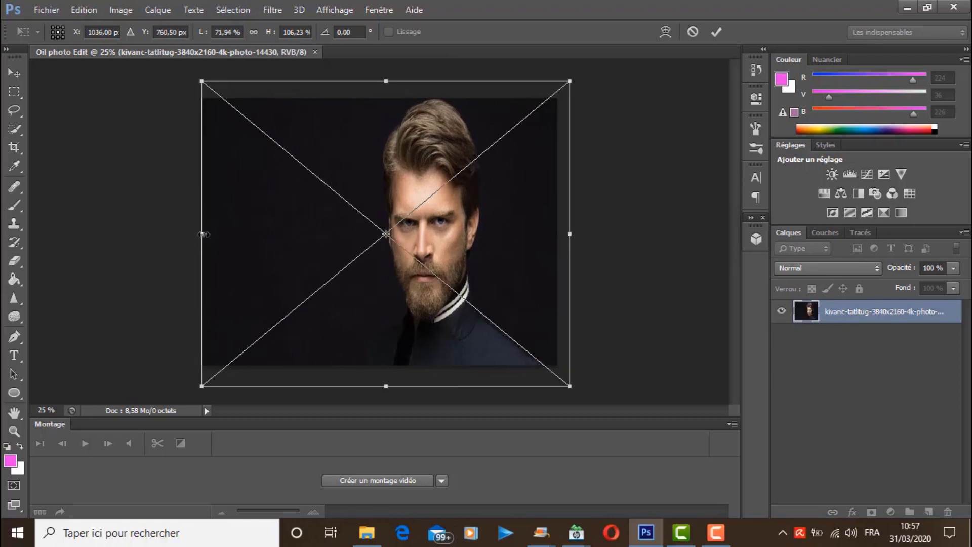
{"action": "left_click_drag", "start_coordinate": [202, 234], "coordinate": [181, 234]}
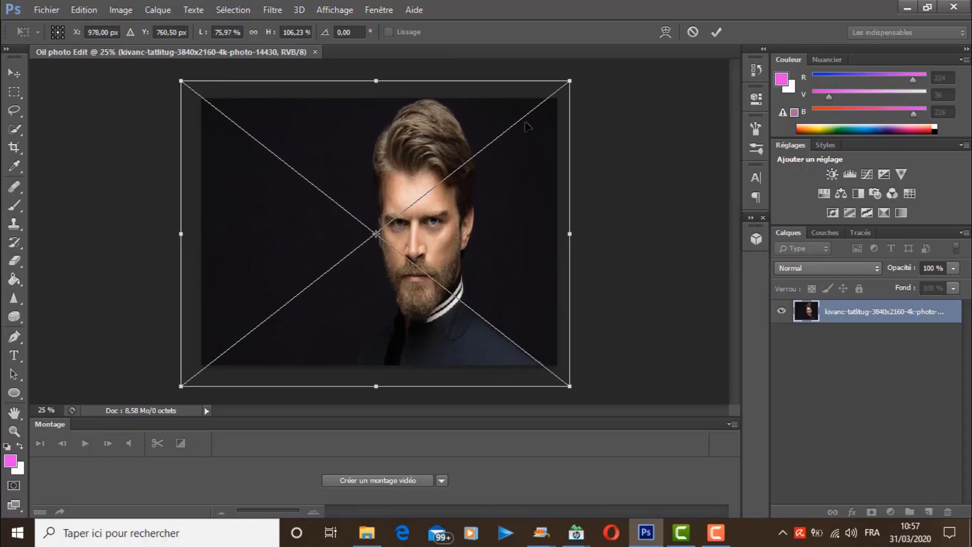
{"action": "left_click", "coordinate": [717, 32]}
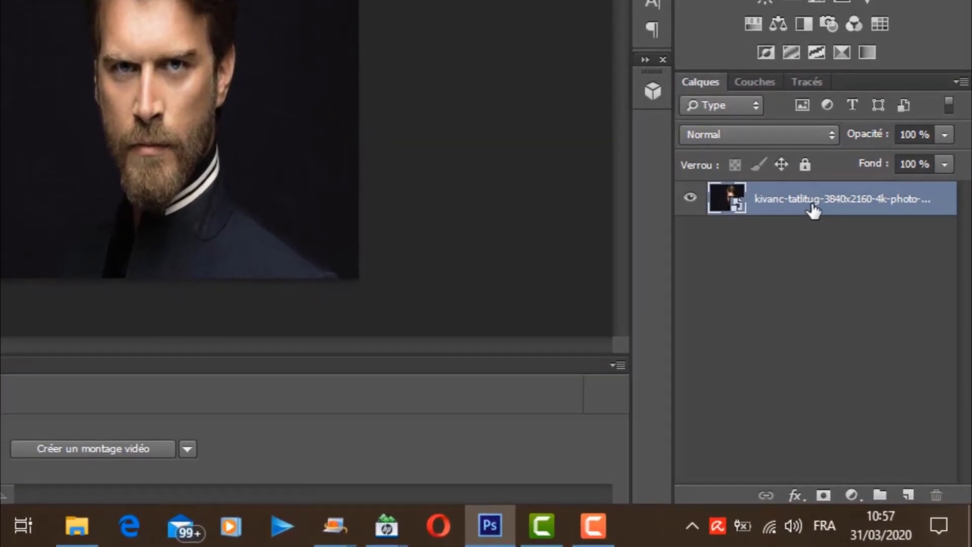
Step: Duplicate the portrait layer with Ctrl+J and rasterize the copy via Pixelliser le calque
{"action": "key", "text": "ctrl+j"}
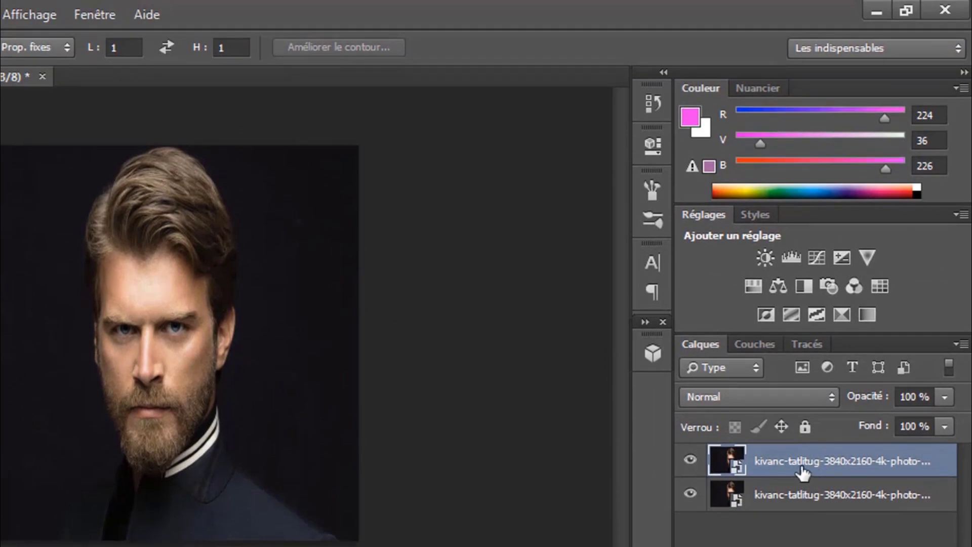
{"action": "right_click", "coordinate": [800, 468]}
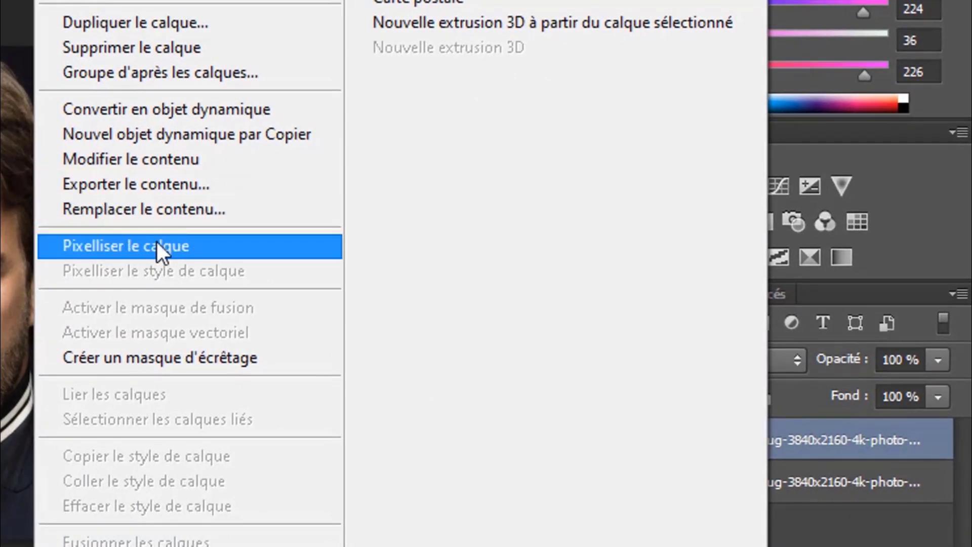
{"action": "left_click", "coordinate": [132, 248]}
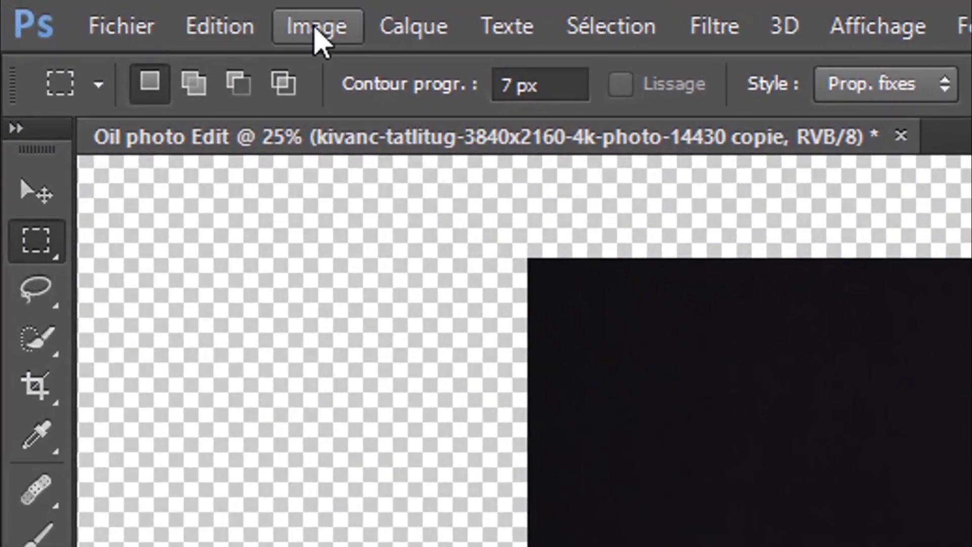
Step: Apply Tons foncés/Tons clairs with the shadow amount set to about 40 %
{"action": "left_click", "coordinate": [326, 29]}
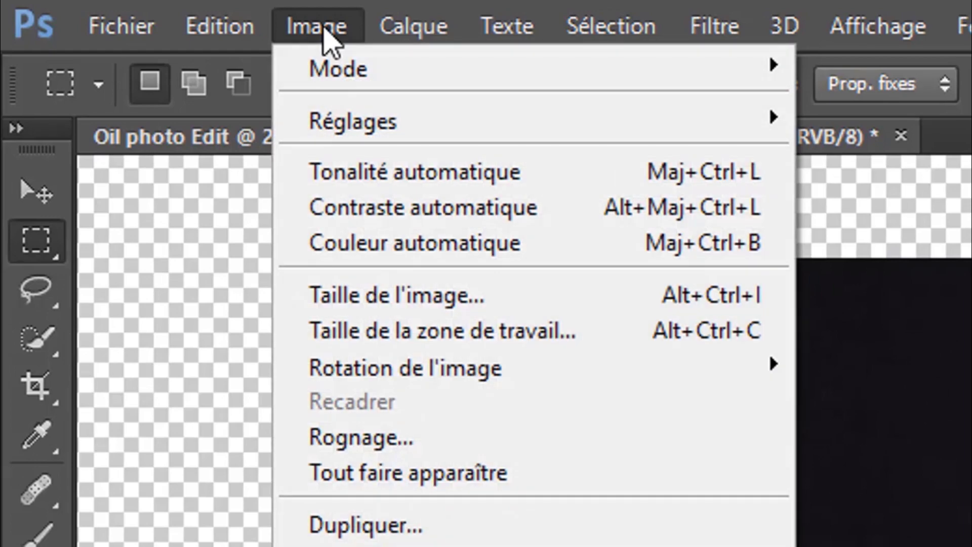
{"action": "mouse_move", "coordinate": [121, 72]}
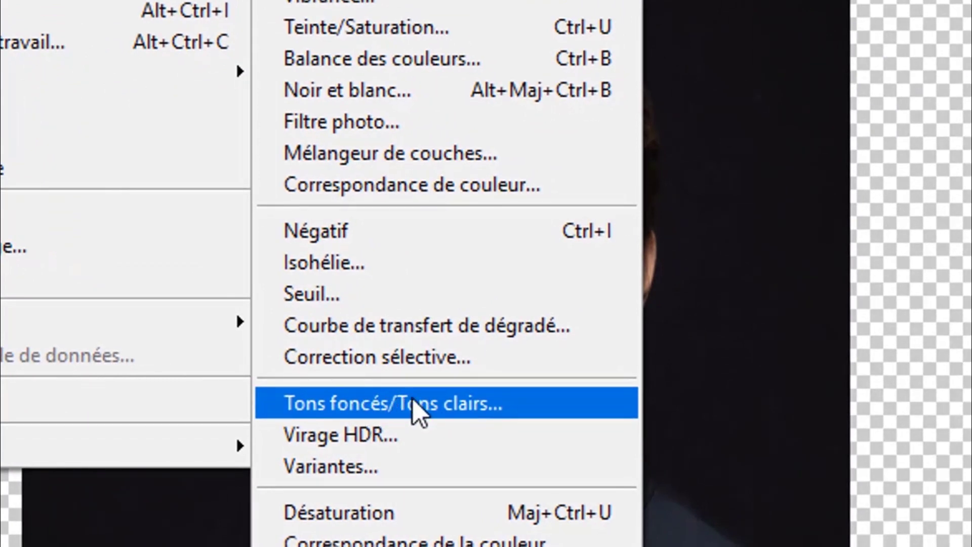
{"action": "left_click", "coordinate": [406, 403]}
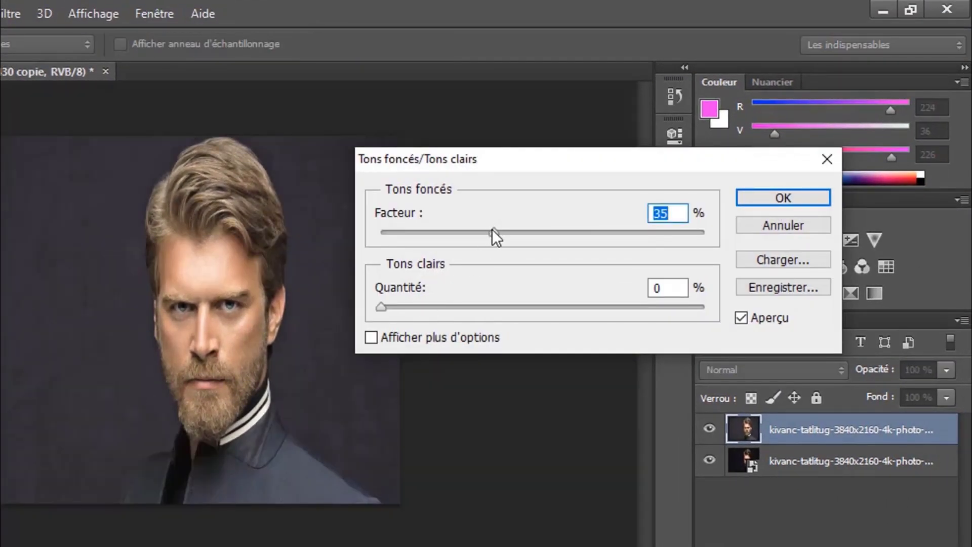
{"action": "left_click_drag", "start_coordinate": [493, 232], "coordinate": [406, 233]}
{"action": "left_click_drag", "start_coordinate": [479, 237], "coordinate": [490, 242]}
{"action": "left_click_drag", "start_coordinate": [507, 236], "coordinate": [544, 242]}
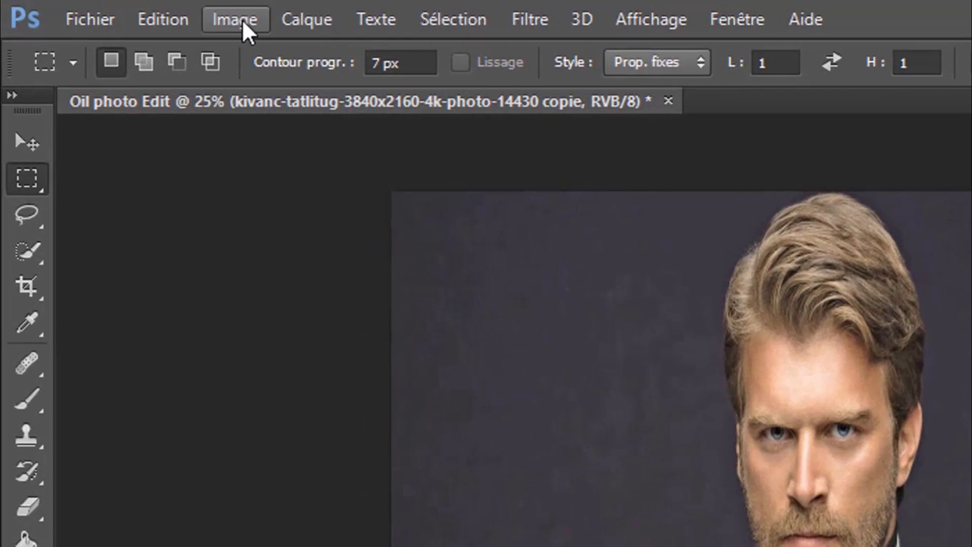
Step: Apply Niveaux with the black input level raised to about 62
{"action": "left_click", "coordinate": [243, 21]}
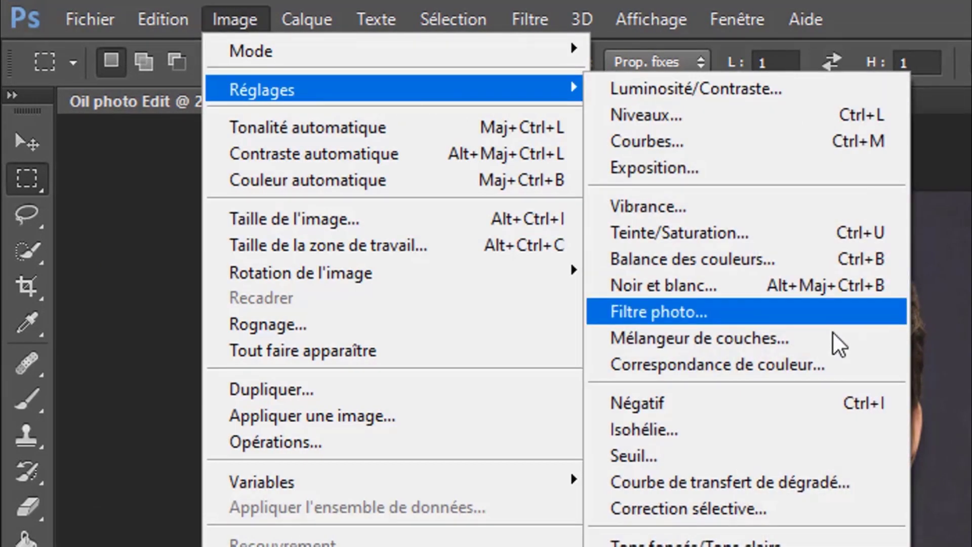
{"action": "mouse_move", "coordinate": [380, 90]}
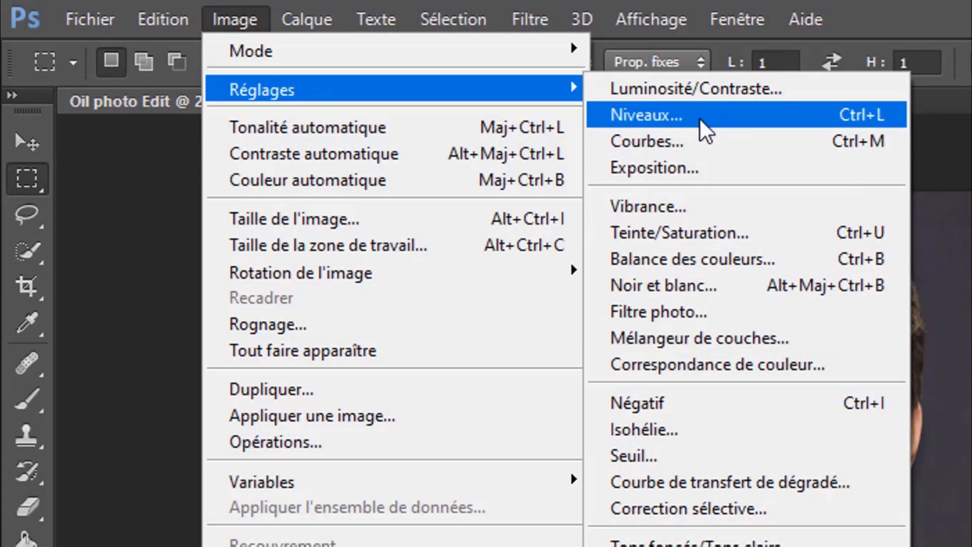
{"action": "left_click", "coordinate": [698, 122]}
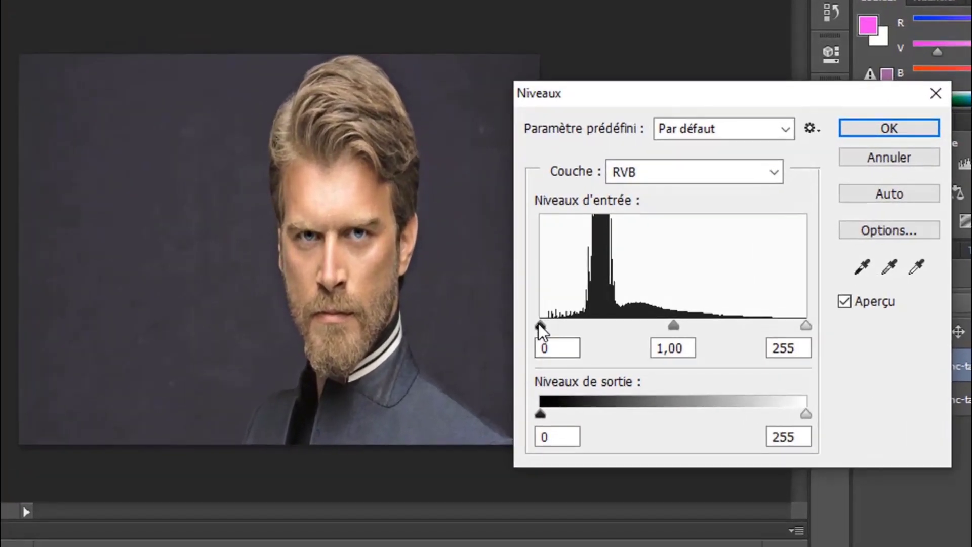
{"action": "left_click_drag", "start_coordinate": [539, 323], "coordinate": [607, 322]}
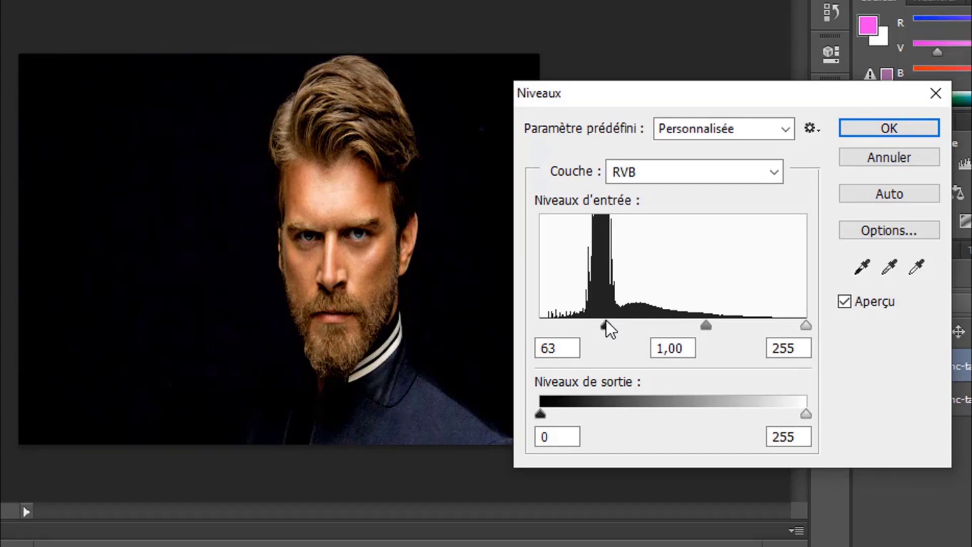
{"action": "mouse_move", "coordinate": [606, 322]}
{"action": "left_mouse_down"}
{"action": "mouse_move", "coordinate": [597, 322]}
{"action": "mouse_move", "coordinate": [606, 322]}
{"action": "left_mouse_up"}
{"action": "left_click", "coordinate": [892, 124]}
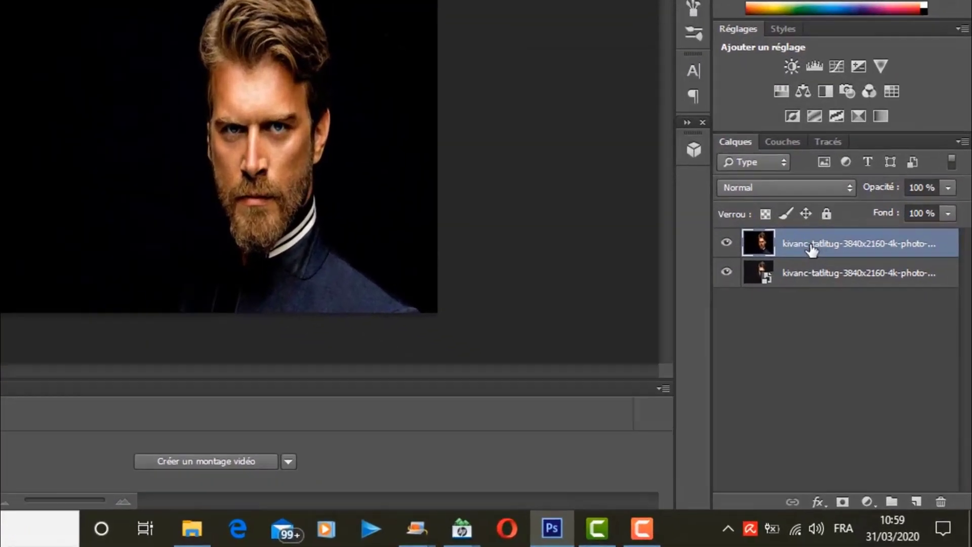
Step: Duplicate the adjusted portrait layer and apply Passe-haut with a 2,0-pixel radius
{"action": "key", "text": "ctrl+j"}
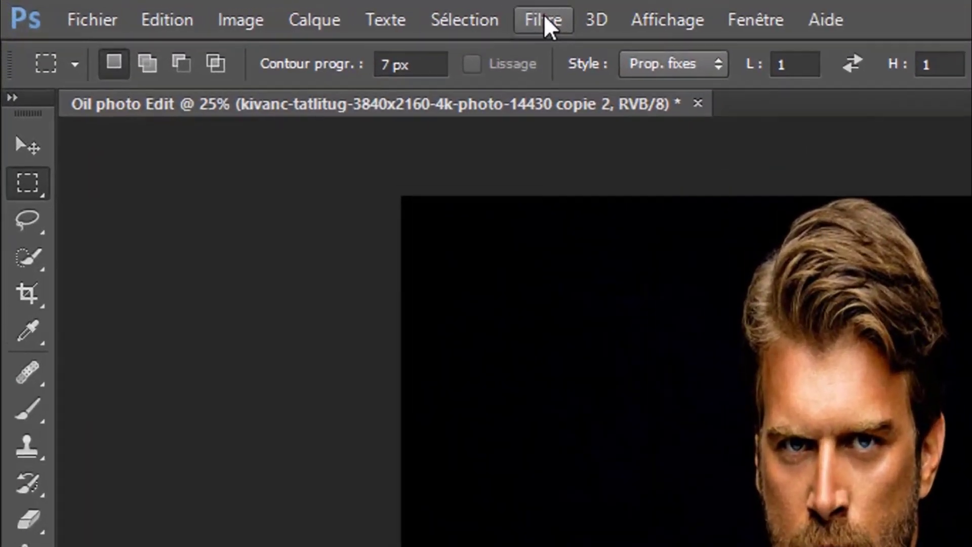
{"action": "left_click", "coordinate": [350, 13]}
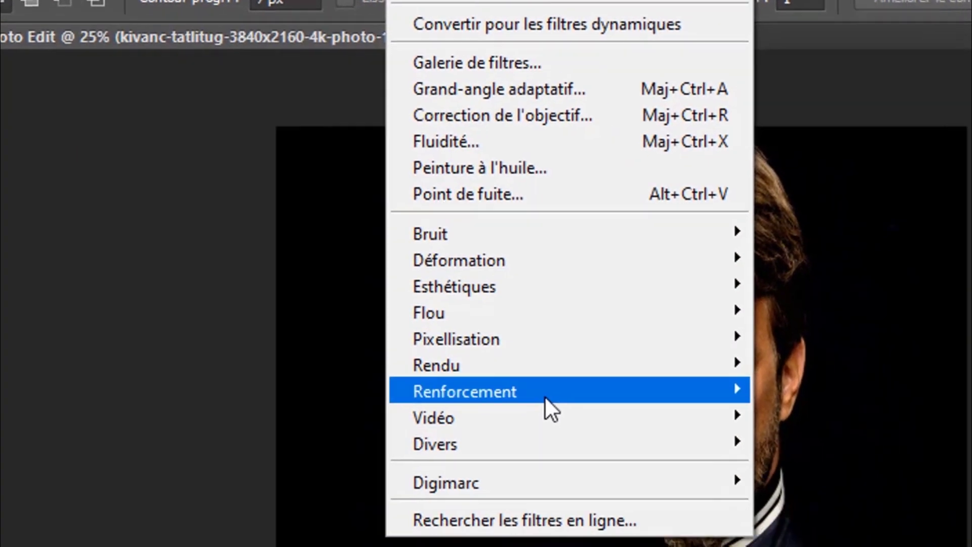
{"action": "mouse_move", "coordinate": [380, 329]}
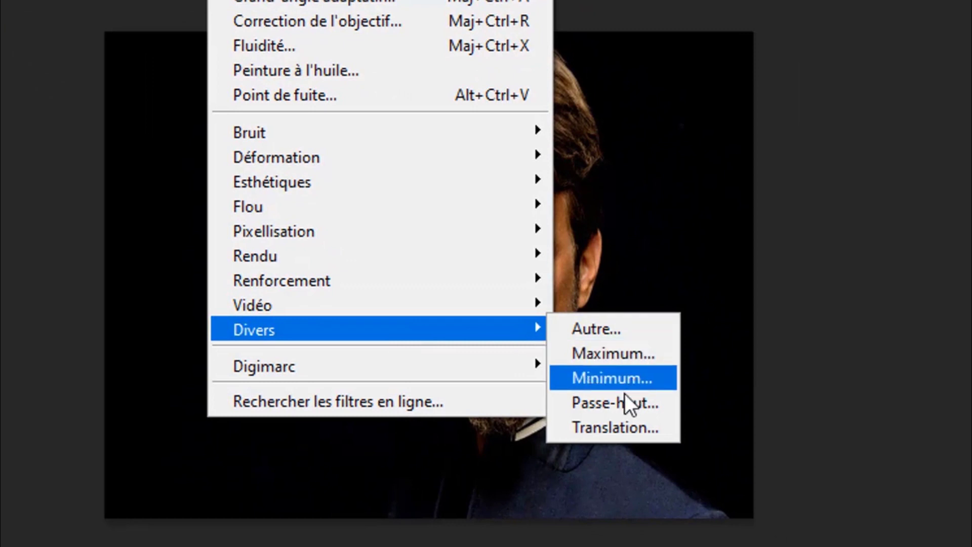
{"action": "left_click", "coordinate": [614, 403]}
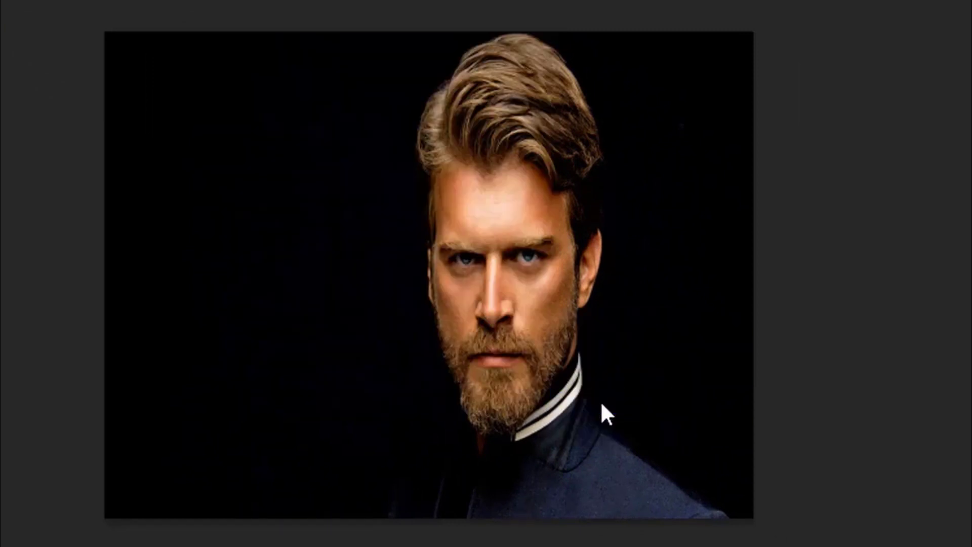
{"action": "left_click", "coordinate": [497, 394]}
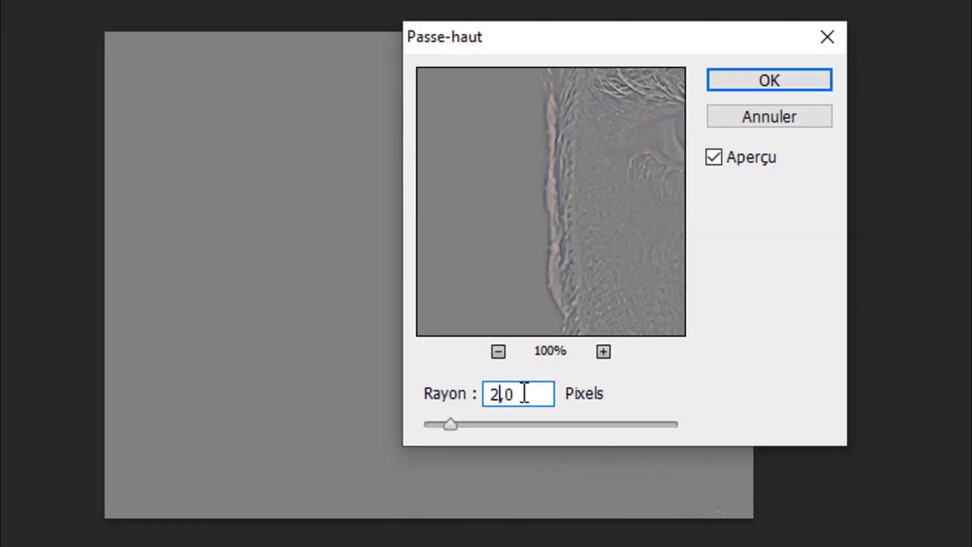
{"action": "left_click_drag", "start_coordinate": [524, 394], "coordinate": [486, 394]}
{"action": "left_click", "coordinate": [774, 82]}
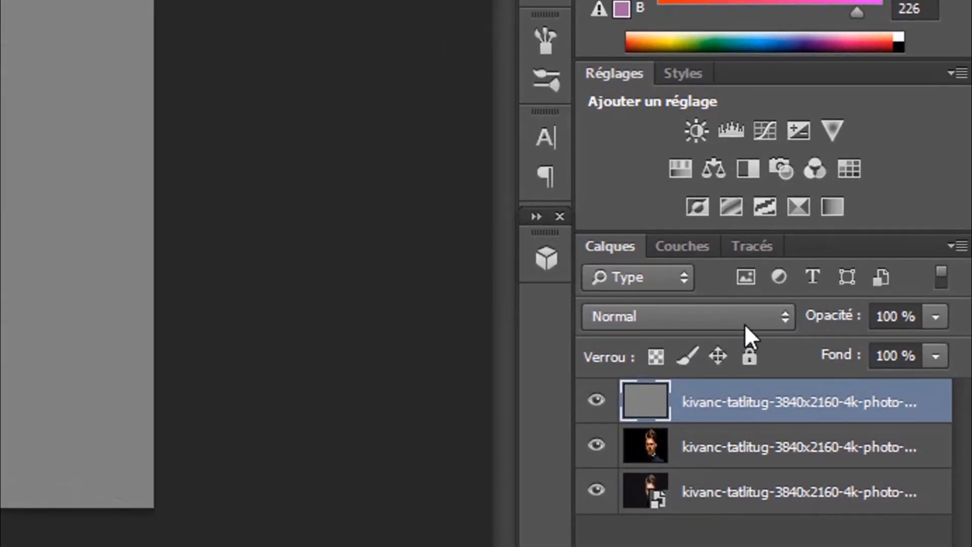
Step: Set the high-pass layer to Incrustation and merge it with the photo layer below
{"action": "left_click", "coordinate": [844, 278]}
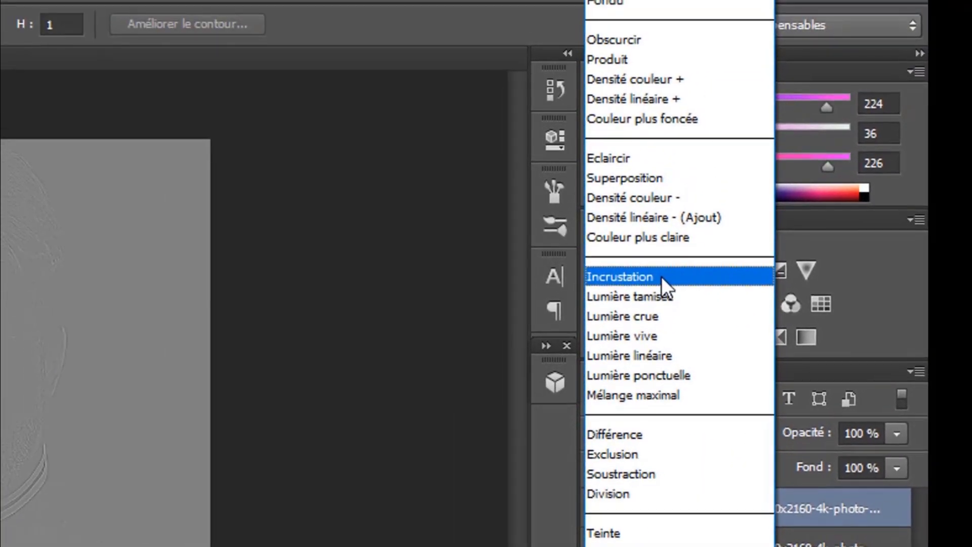
{"action": "left_click", "coordinate": [674, 262]}
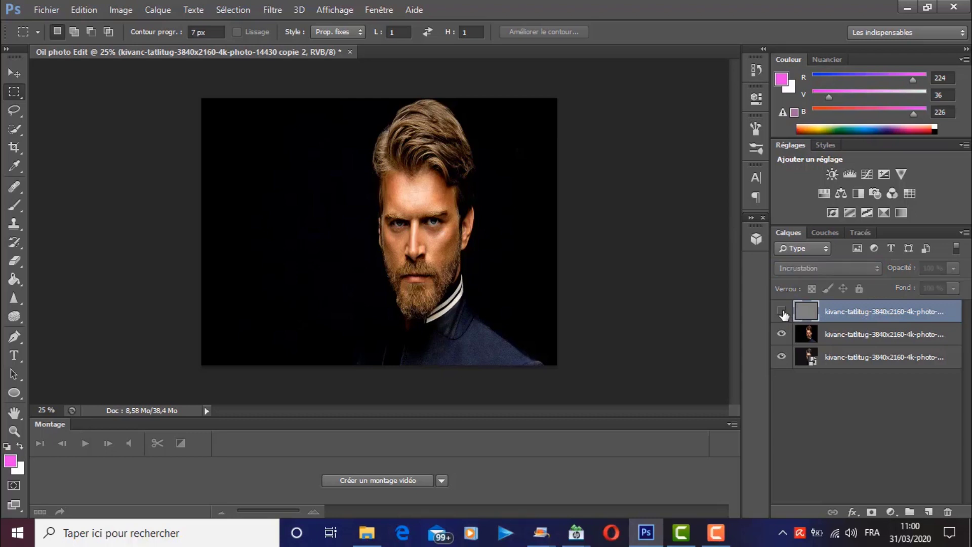
{"action": "left_click", "coordinate": [782, 312]}
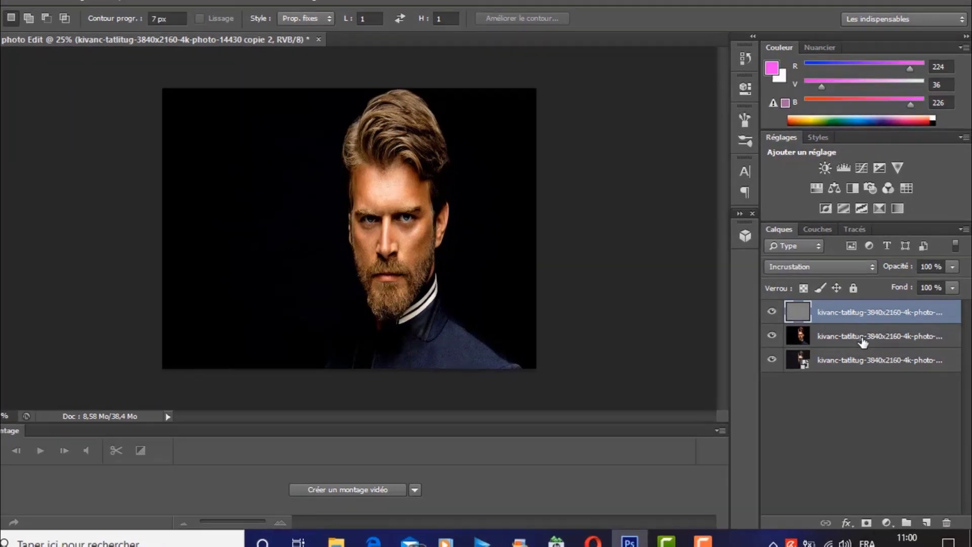
{"action": "left_click", "coordinate": [868, 338], "text": "shift"}
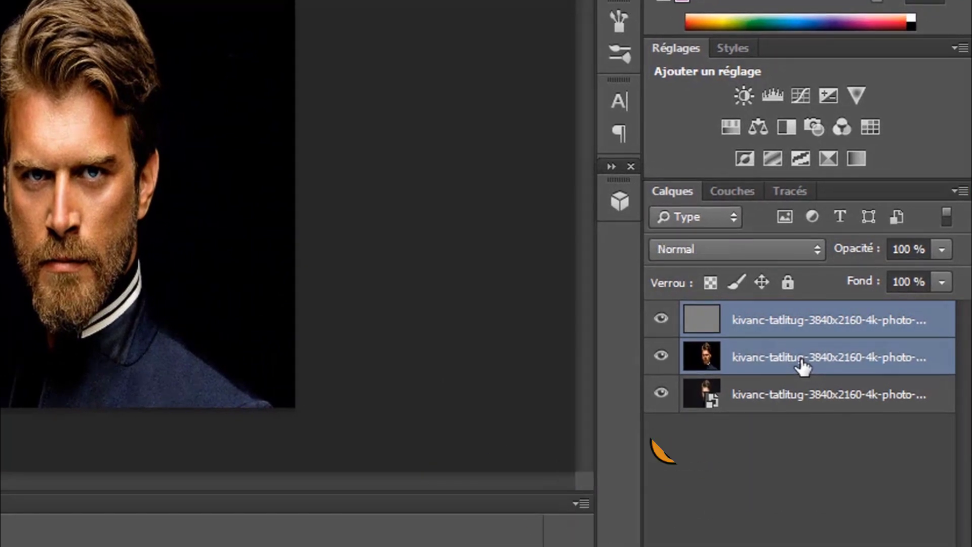
{"action": "key", "text": "ctrl+e"}
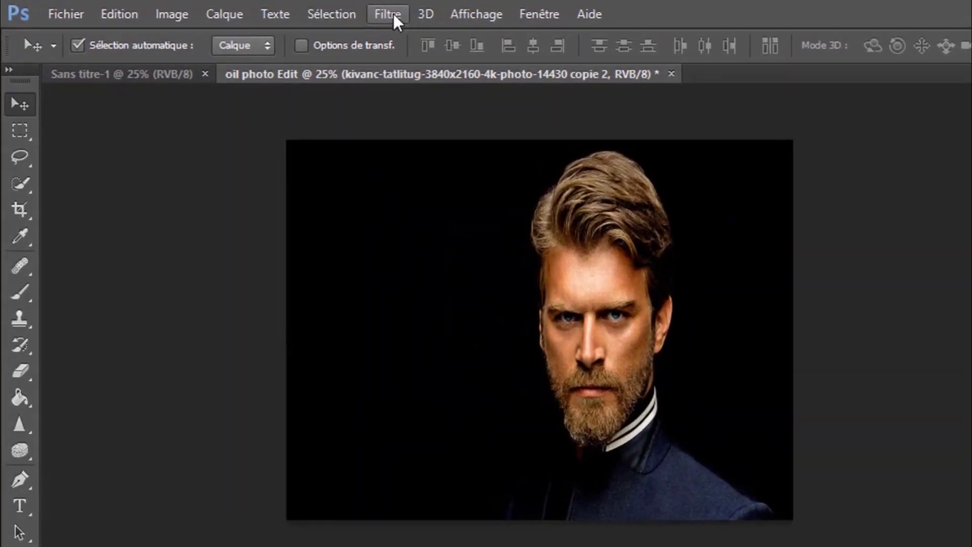
Step: Sharpen with Accentuation at 180 % gain, 2,0-pixel radius and threshold 0
{"action": "left_click", "coordinate": [389, 15]}
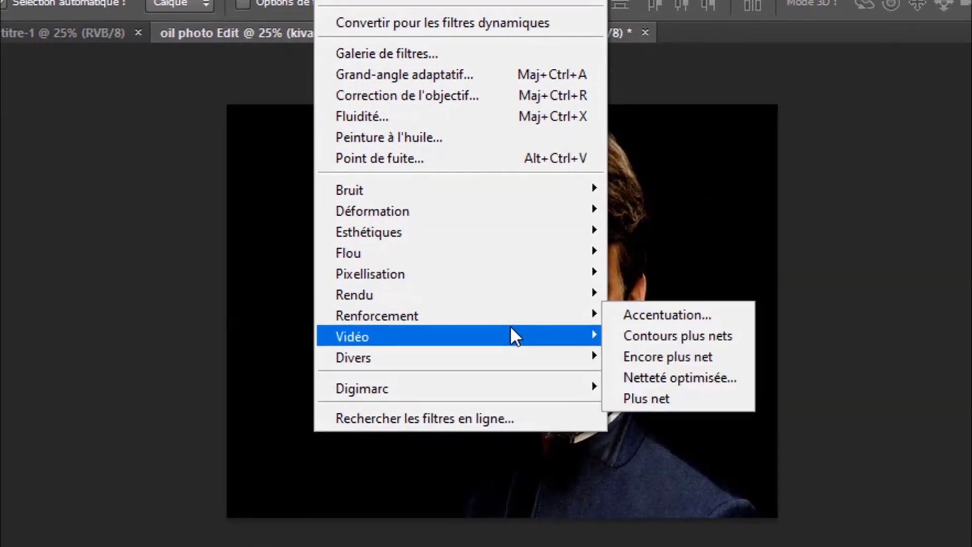
{"action": "mouse_move", "coordinate": [378, 315]}
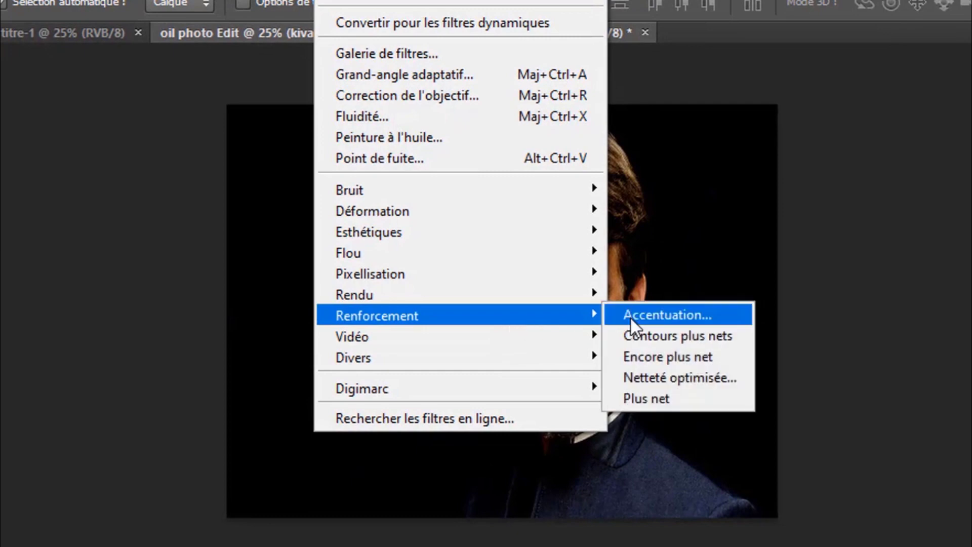
{"action": "left_click", "coordinate": [660, 312]}
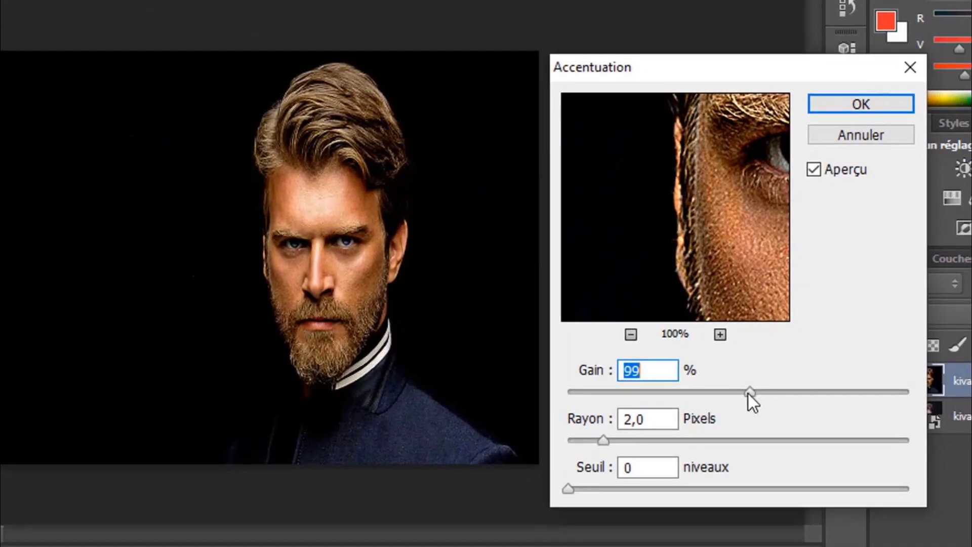
{"action": "left_click_drag", "start_coordinate": [750, 393], "coordinate": [799, 394]}
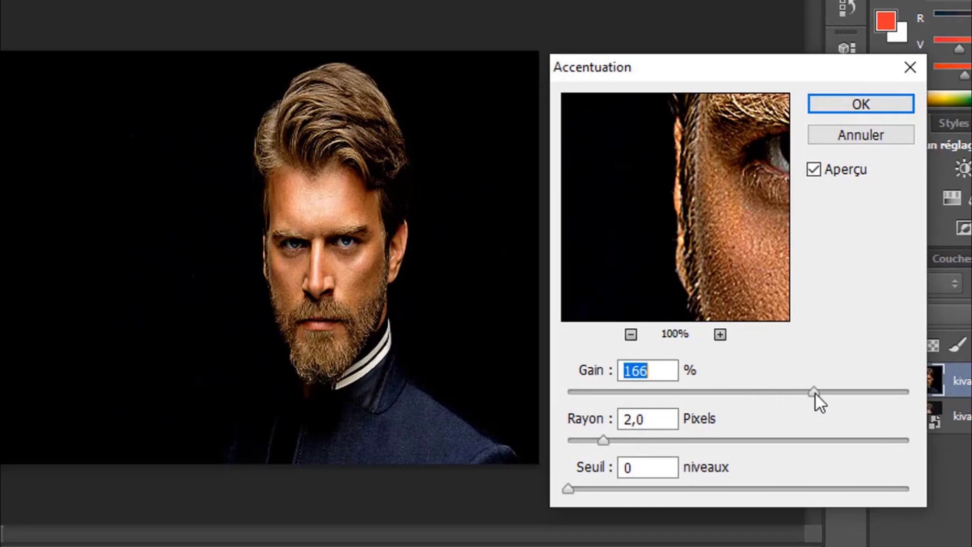
{"action": "left_click_drag", "start_coordinate": [824, 394], "coordinate": [825, 396]}
{"action": "left_click_drag", "start_coordinate": [755, 282], "coordinate": [623, 138]}
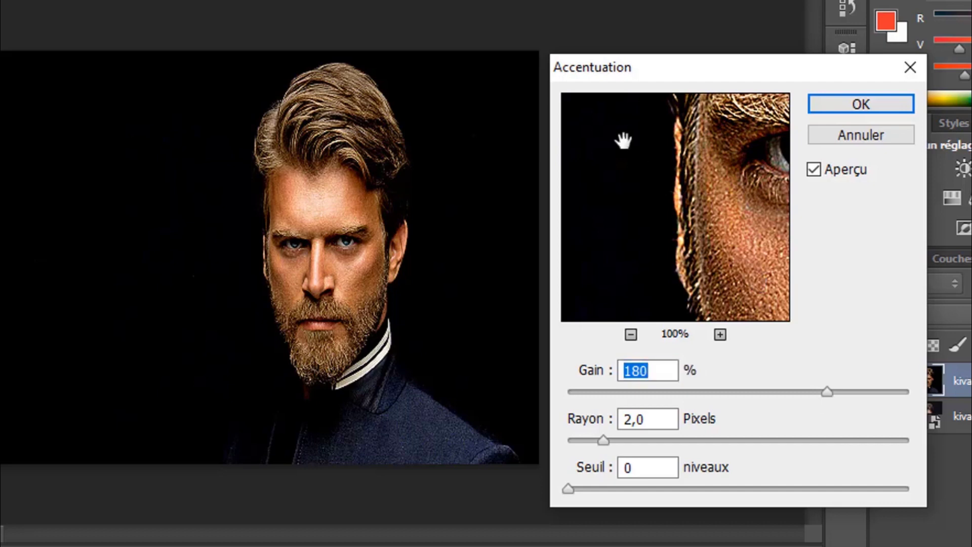
{"action": "left_click_drag", "start_coordinate": [753, 276], "coordinate": [705, 196]}
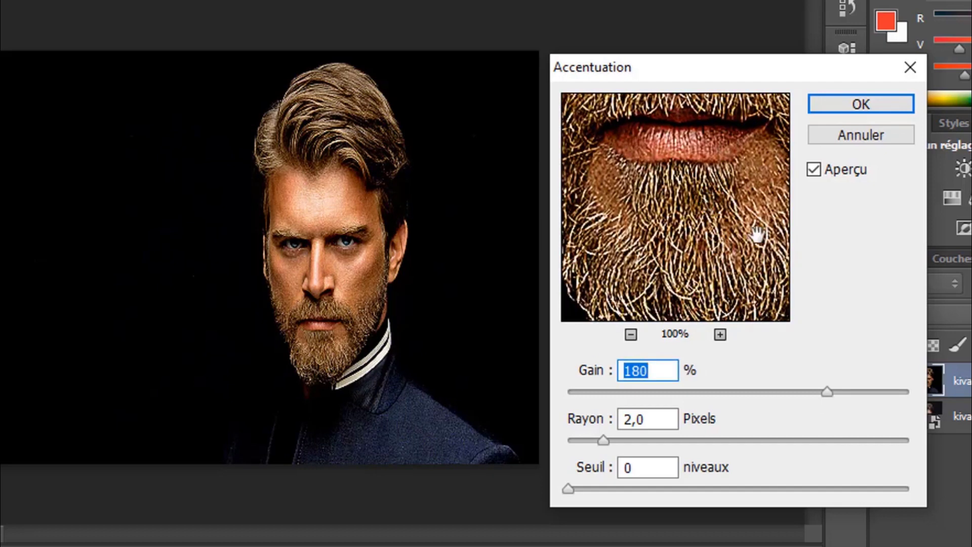
{"action": "left_click_drag", "start_coordinate": [658, 421], "coordinate": [604, 420]}
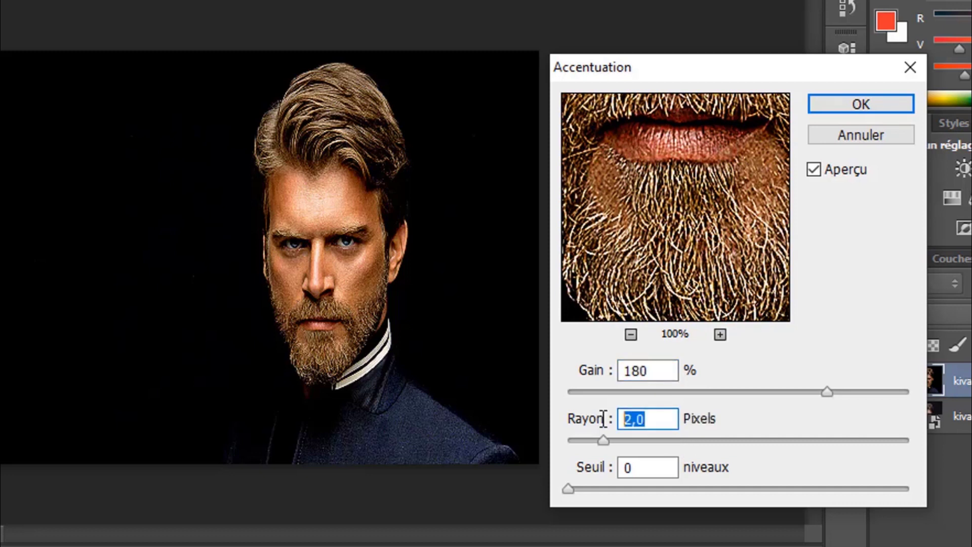
{"action": "left_click_drag", "start_coordinate": [647, 463], "coordinate": [611, 464]}
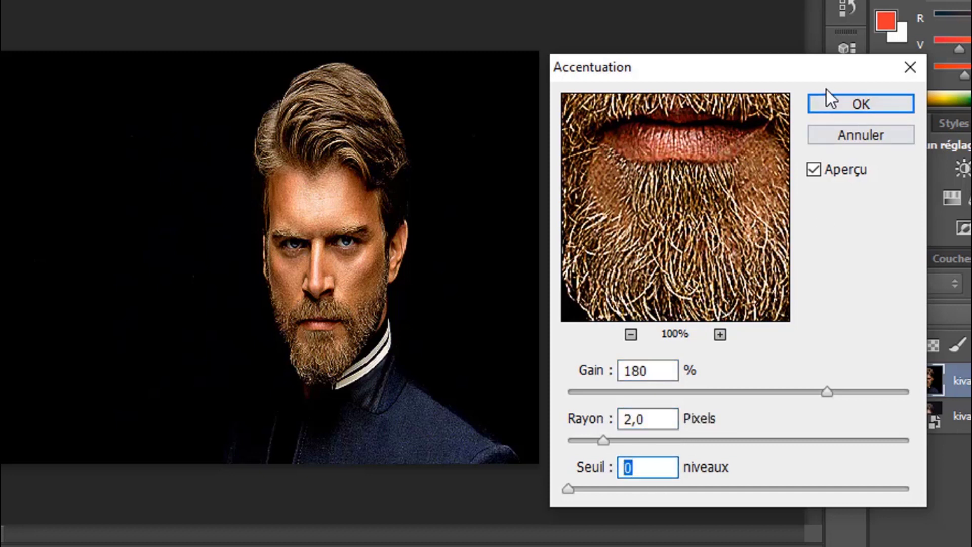
{"action": "left_click", "coordinate": [827, 103]}
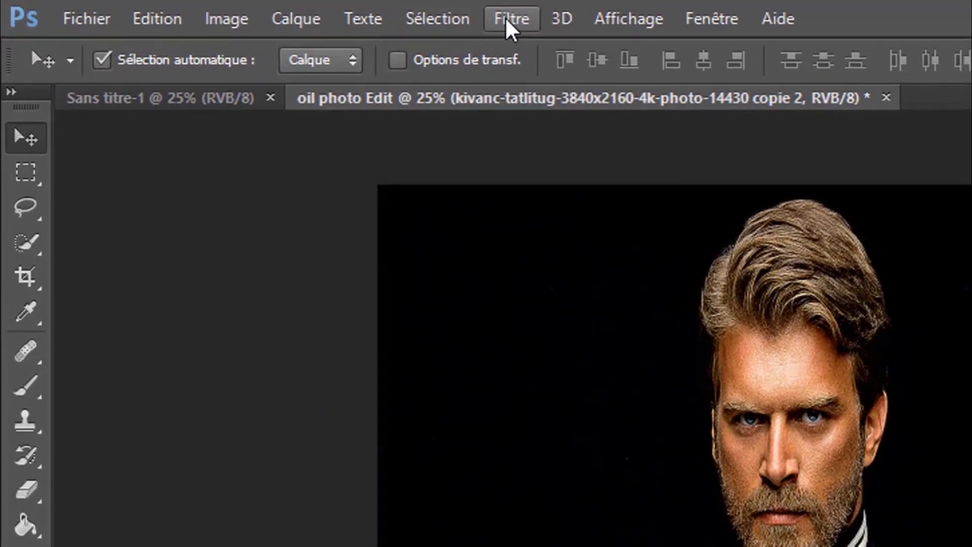
Step: Apply the Diffusion filter in Anisotrope mode after comparing it with Normal
{"action": "left_click", "coordinate": [339, 13]}
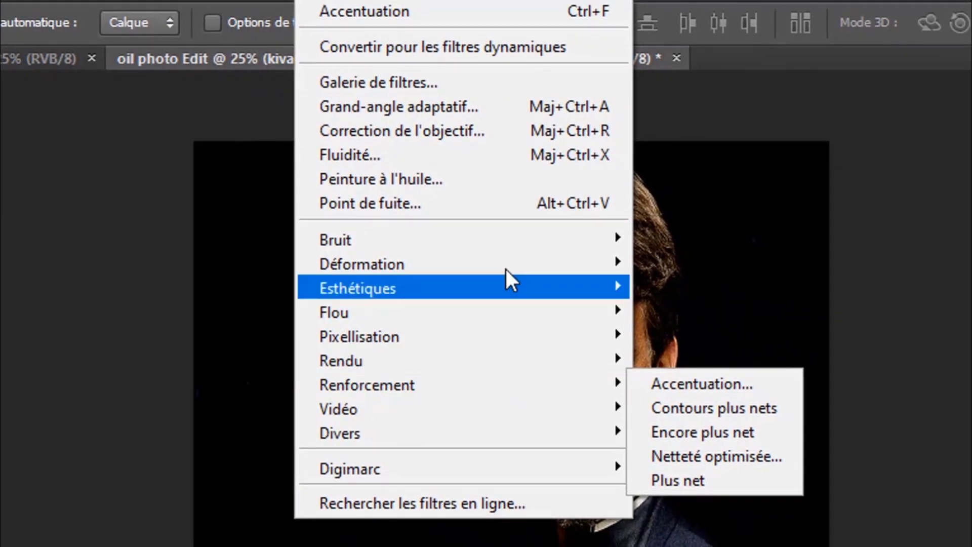
{"action": "mouse_move", "coordinate": [358, 288]}
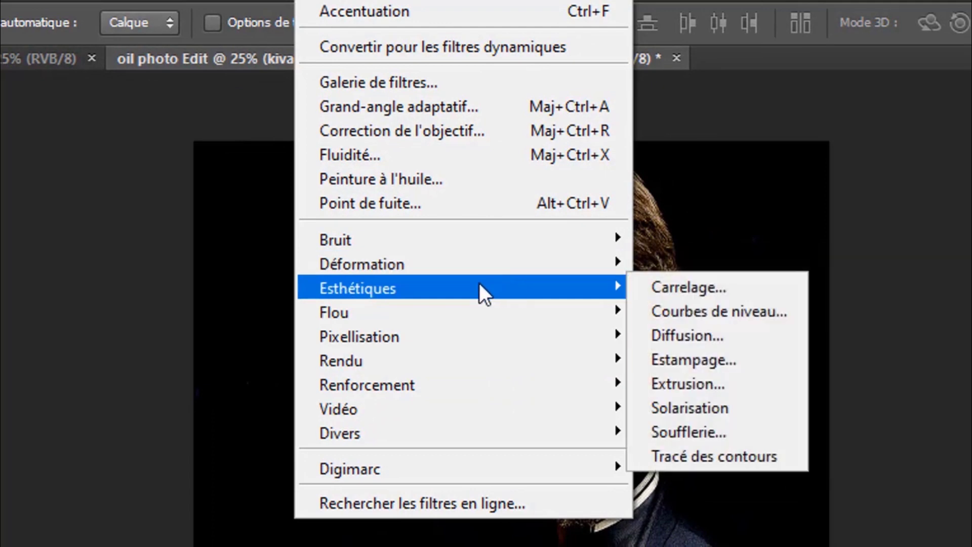
{"action": "left_click", "coordinate": [686, 333]}
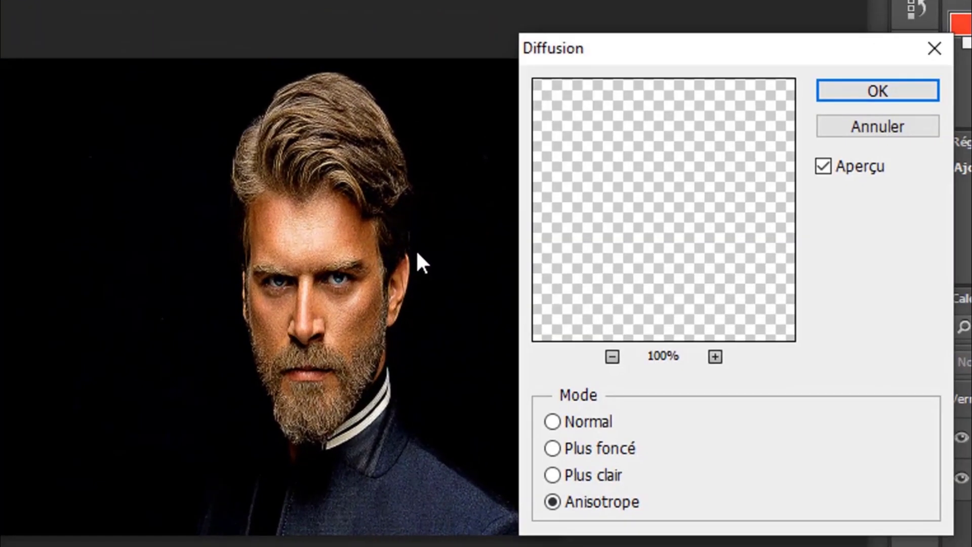
{"action": "left_click", "coordinate": [560, 424]}
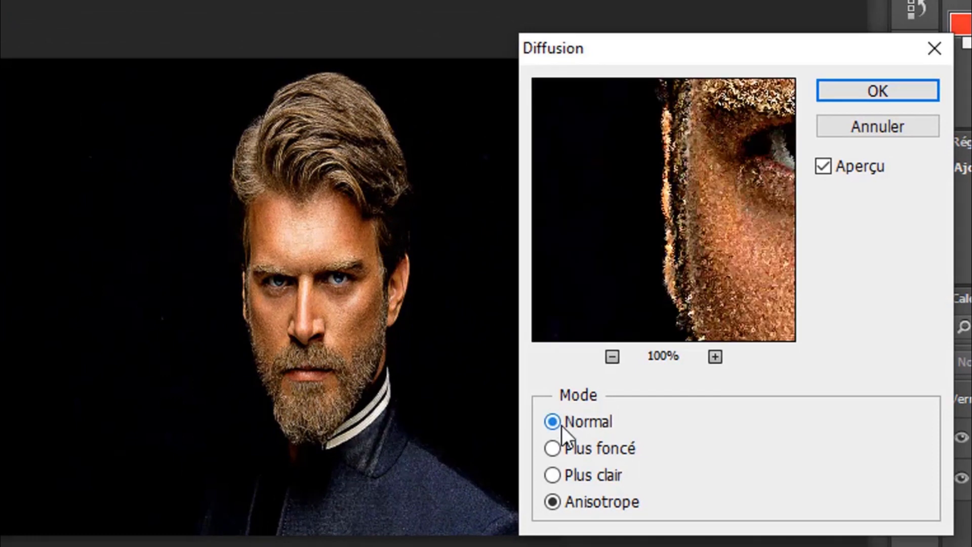
{"action": "mouse_move", "coordinate": [738, 325]}
{"action": "left_mouse_down"}
{"action": "mouse_move", "coordinate": [678, 234]}
{"action": "mouse_move", "coordinate": [710, 174]}
{"action": "left_mouse_up"}
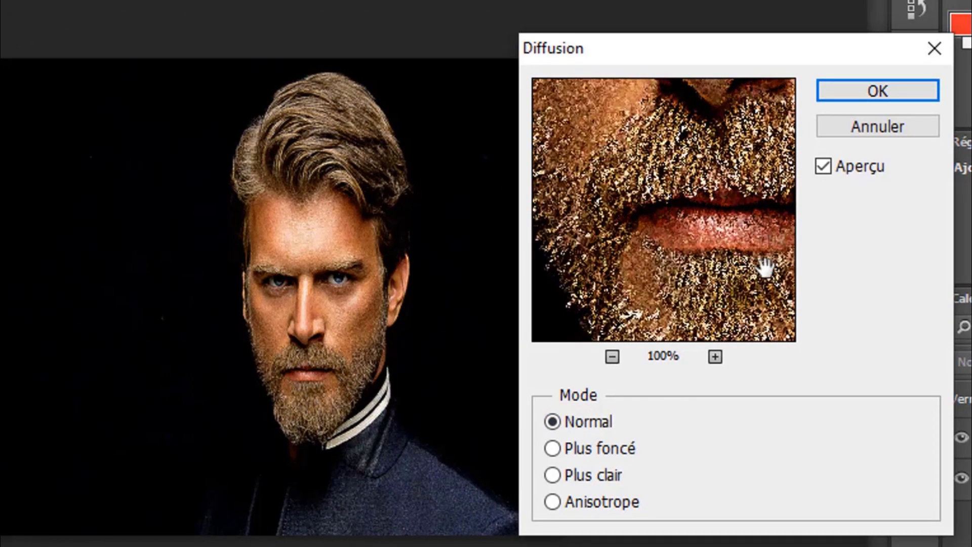
{"action": "mouse_move", "coordinate": [764, 265]}
{"action": "left_mouse_down"}
{"action": "mouse_move", "coordinate": [715, 192]}
{"action": "mouse_move", "coordinate": [715, 159]}
{"action": "left_mouse_up"}
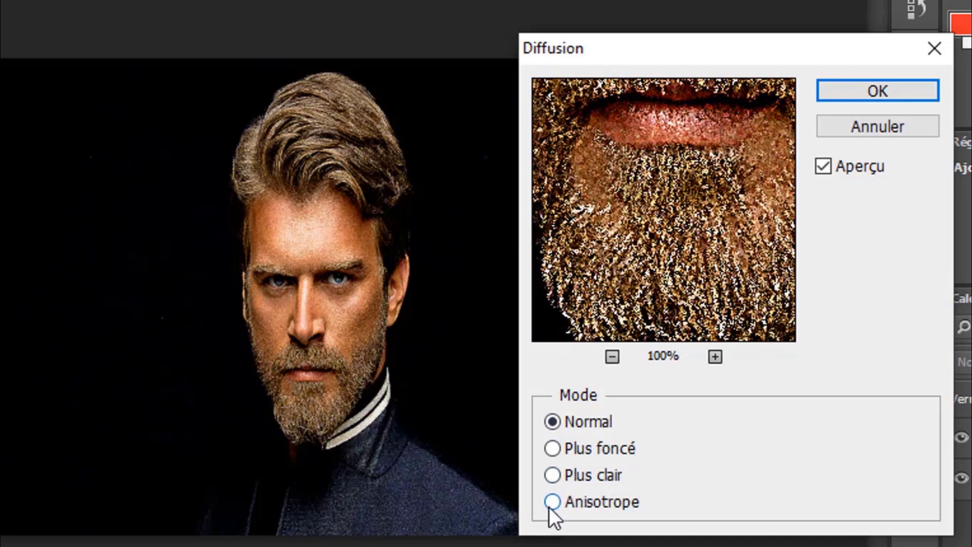
{"action": "left_click", "coordinate": [551, 503]}
{"action": "left_click", "coordinate": [874, 91]}
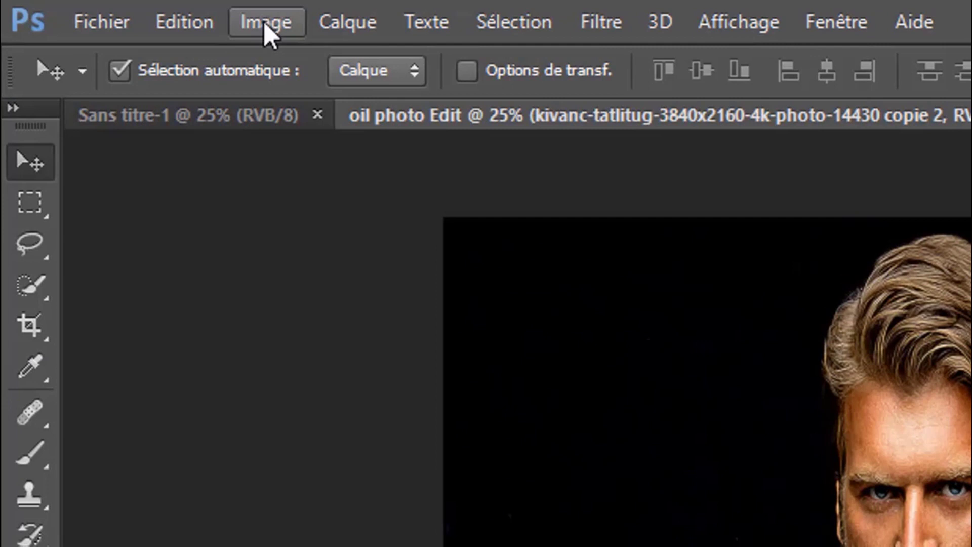
Step: Rotate the image 90° clockwise and reapply the Diffusion filter
{"action": "left_click", "coordinate": [266, 30]}
{"action": "mouse_move", "coordinate": [425, 309]}
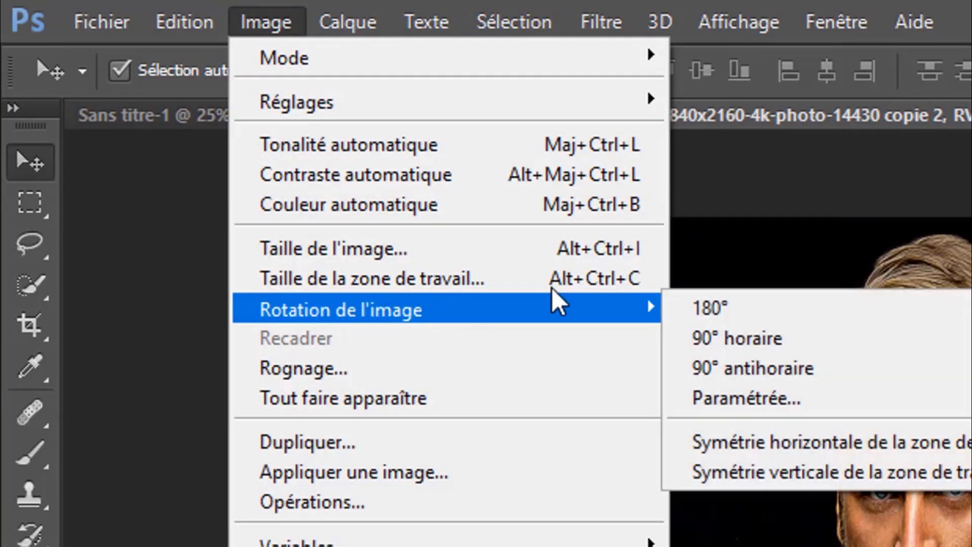
{"action": "left_click", "coordinate": [742, 342]}
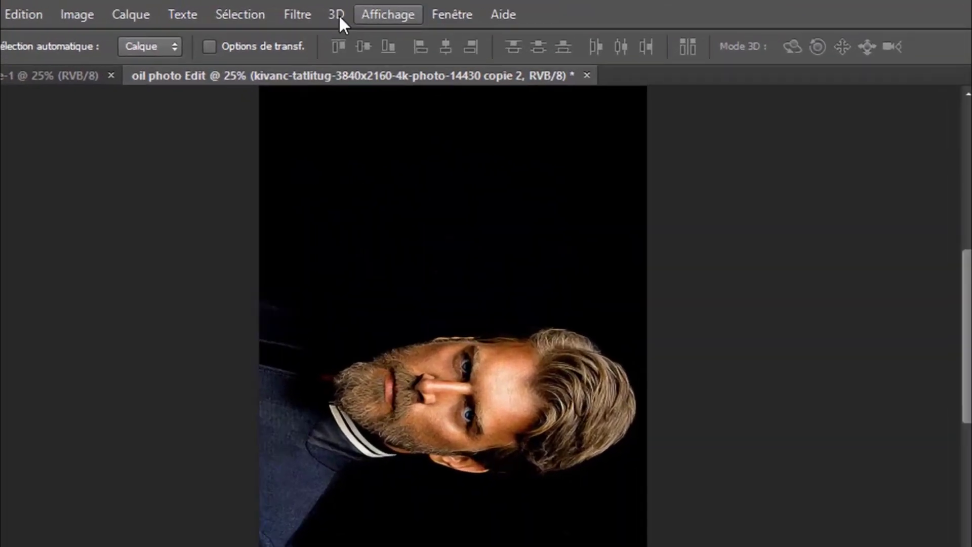
{"action": "left_click", "coordinate": [271, 10]}
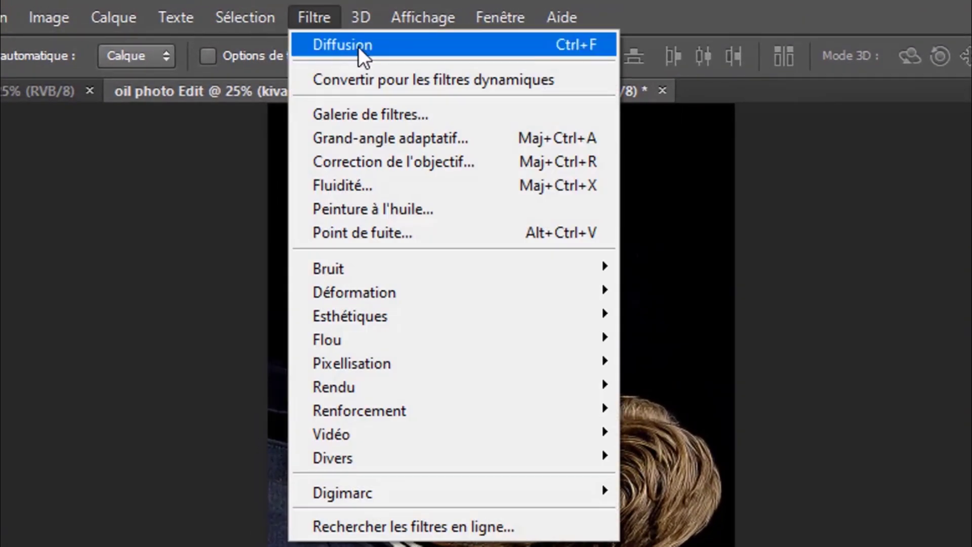
{"action": "left_click", "coordinate": [344, 47]}
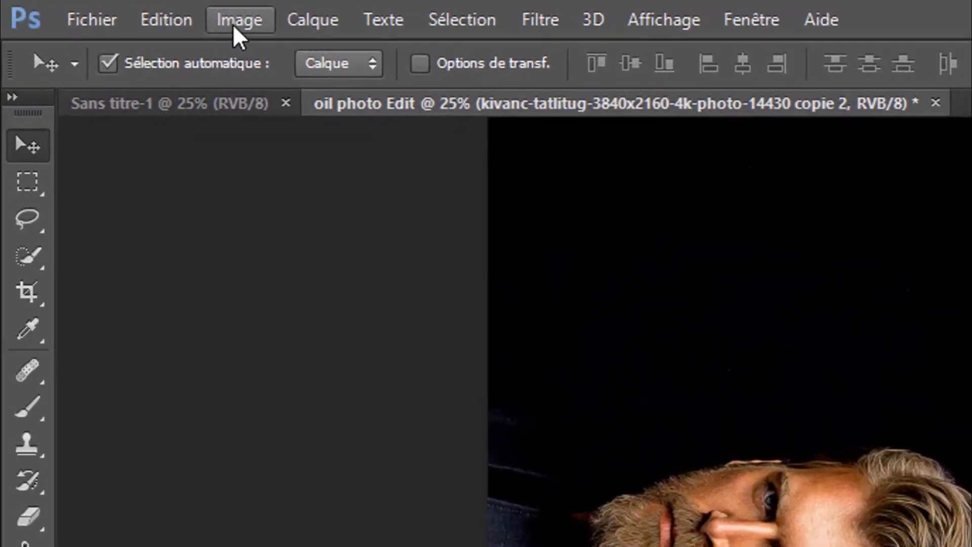
Step: Rotate the image another 90° clockwise and run Diffusion once more
{"action": "left_click", "coordinate": [230, 23]}
{"action": "mouse_move", "coordinate": [306, 278]}
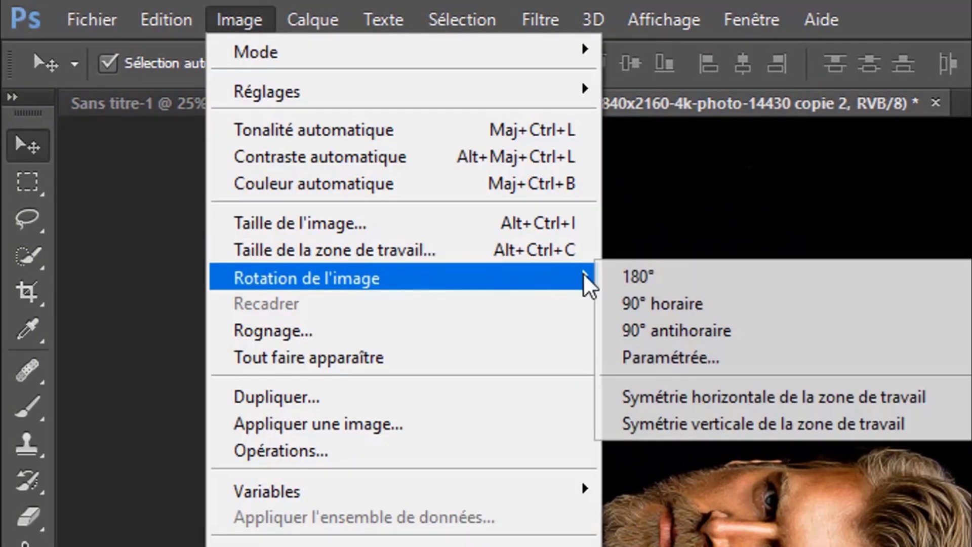
{"action": "left_click", "coordinate": [688, 306]}
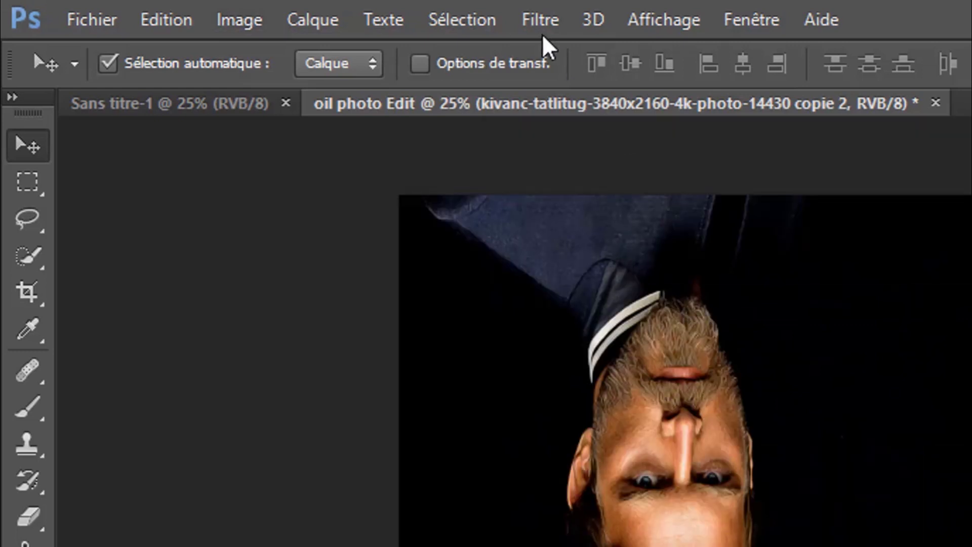
{"action": "left_click", "coordinate": [541, 20]}
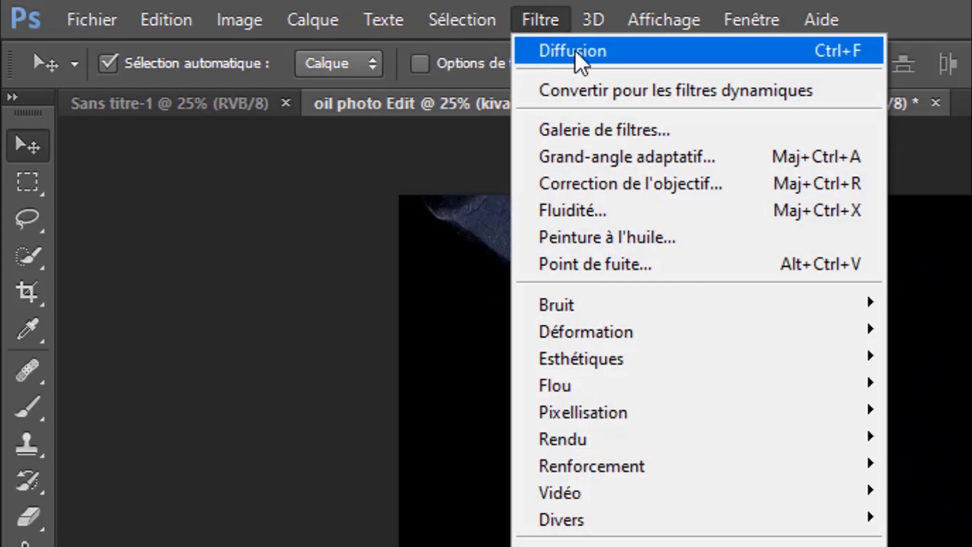
{"action": "left_click", "coordinate": [581, 52]}
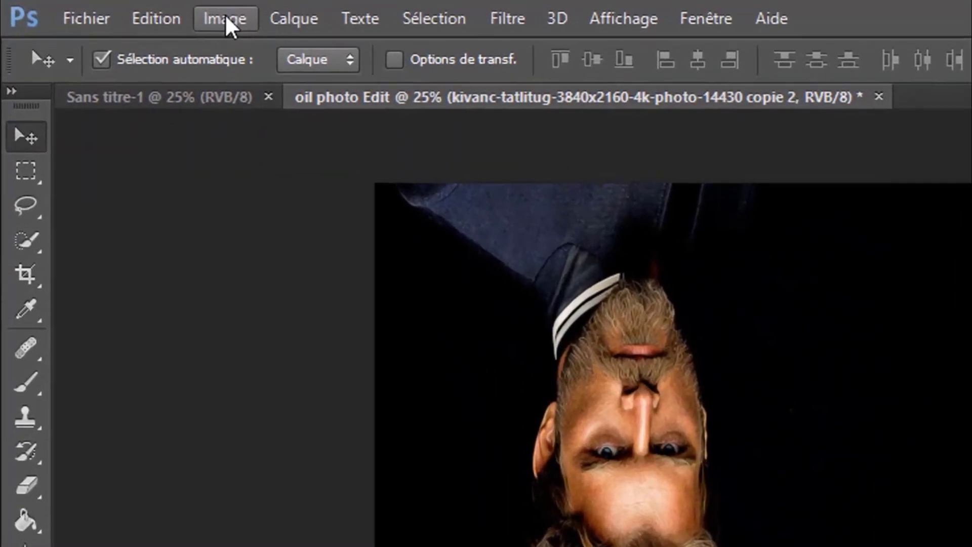
{"action": "left_click", "coordinate": [170, 14]}
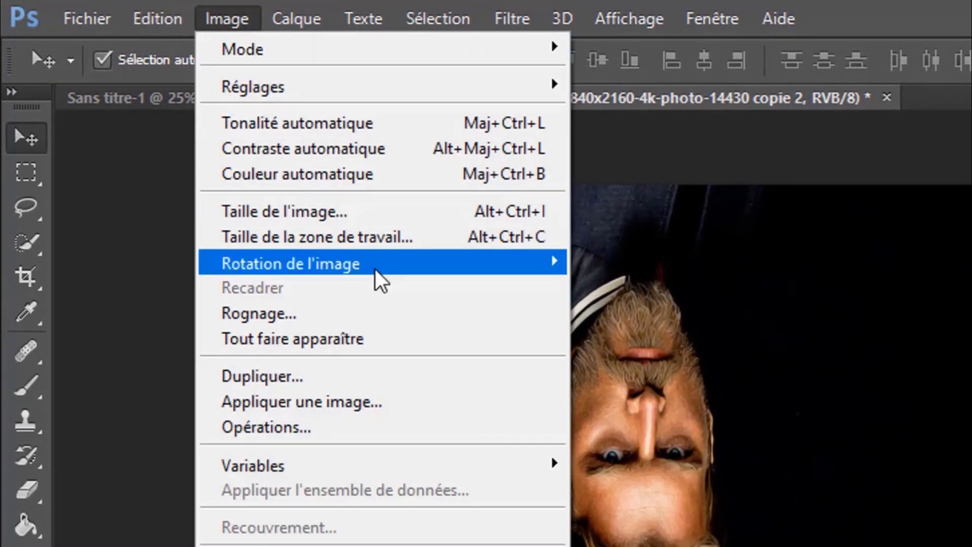
Step: Rotate the portrait 90° clockwise twice, reapplying Diffusion after each turn, until it is upright
{"action": "mouse_move", "coordinate": [291, 263]}
{"action": "left_click", "coordinate": [677, 289]}
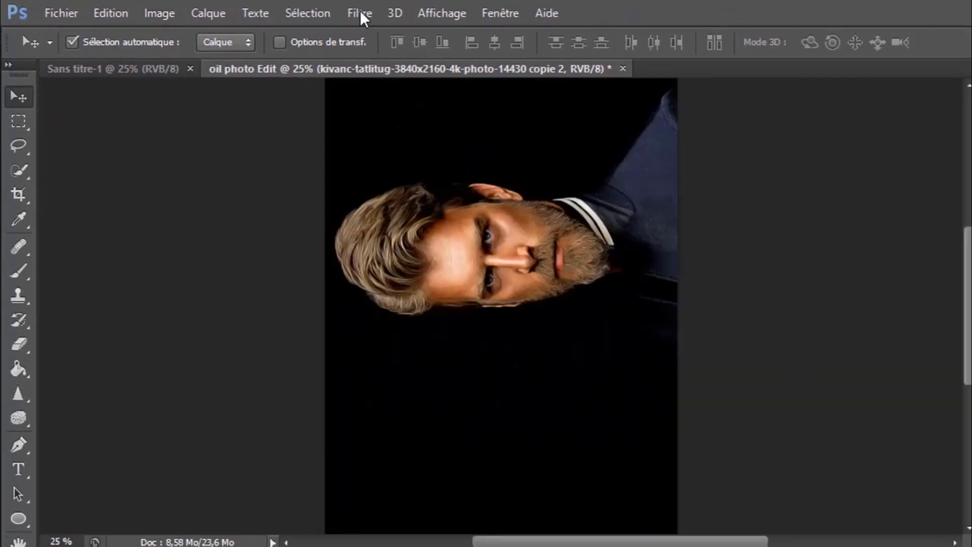
{"action": "left_click", "coordinate": [317, 13]}
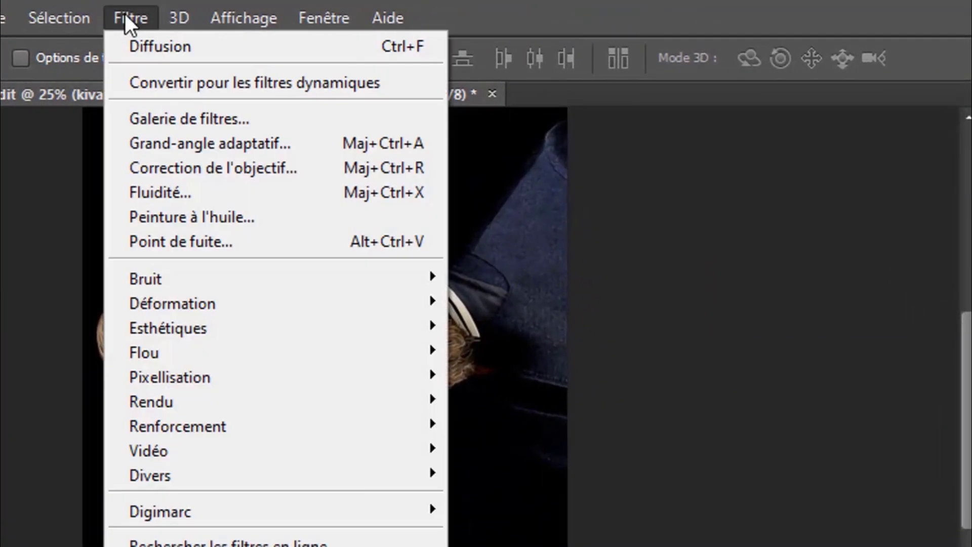
{"action": "left_click", "coordinate": [166, 45]}
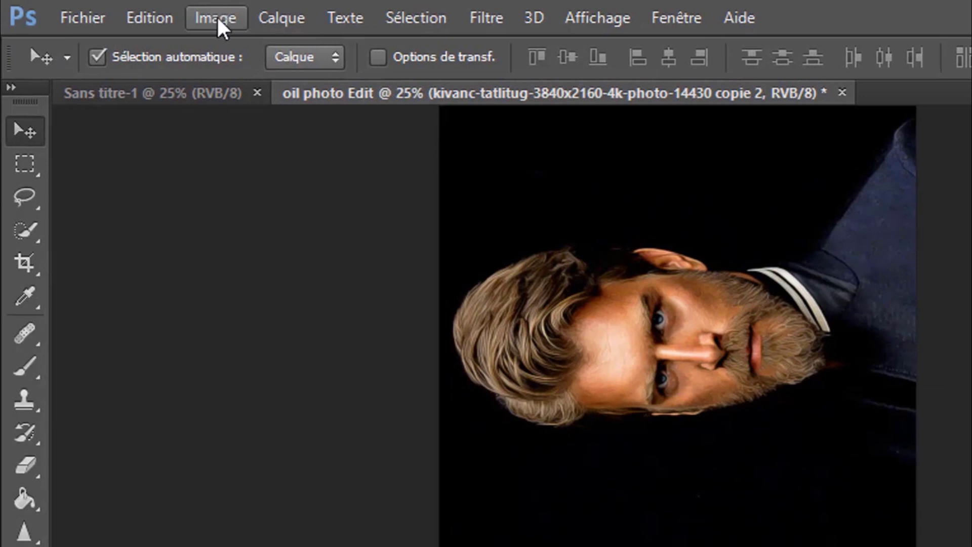
{"action": "left_click", "coordinate": [222, 26]}
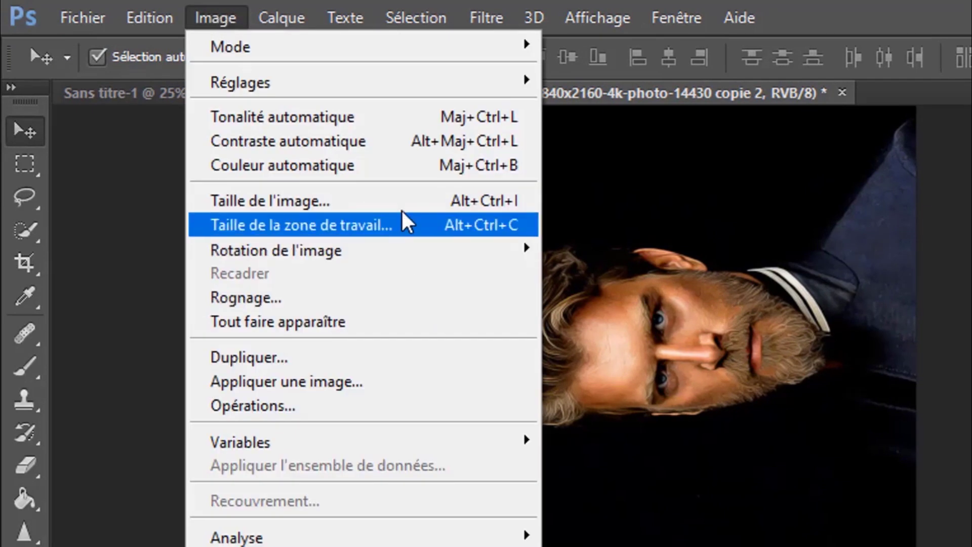
{"action": "mouse_move", "coordinate": [276, 251]}
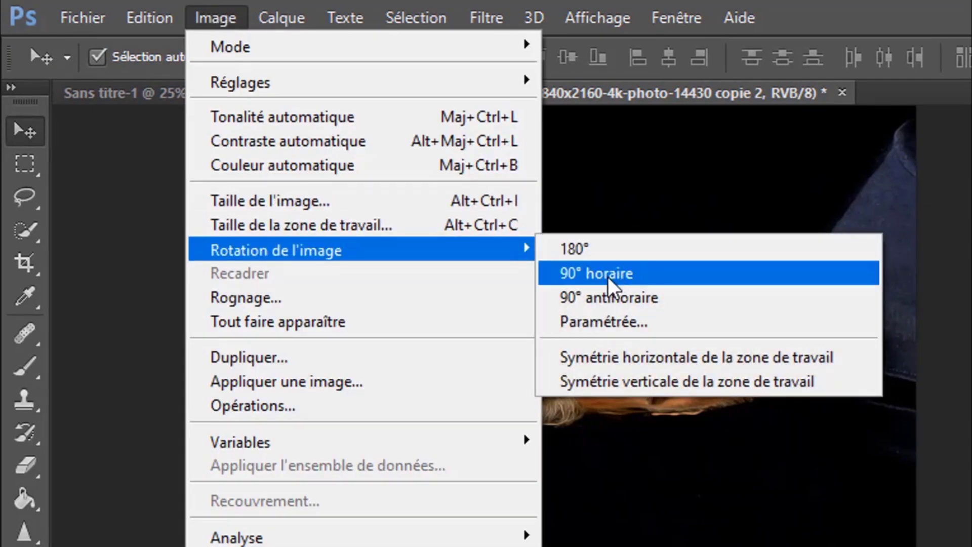
{"action": "left_click", "coordinate": [613, 277]}
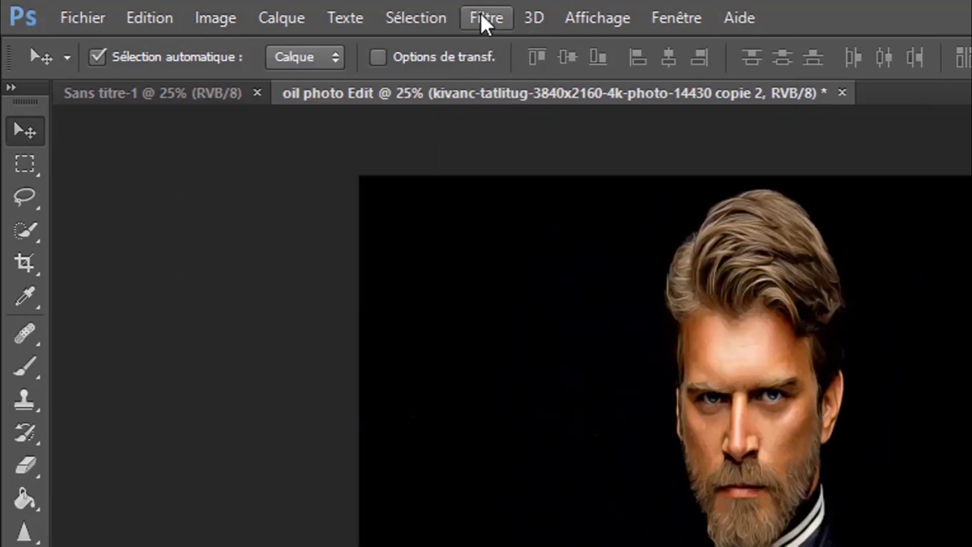
{"action": "left_click", "coordinate": [483, 23]}
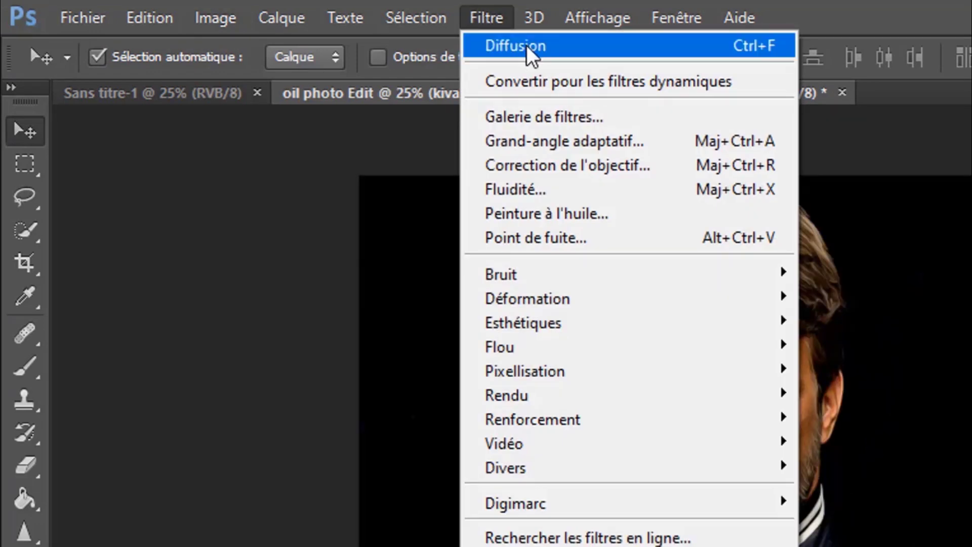
{"action": "left_click", "coordinate": [539, 54]}
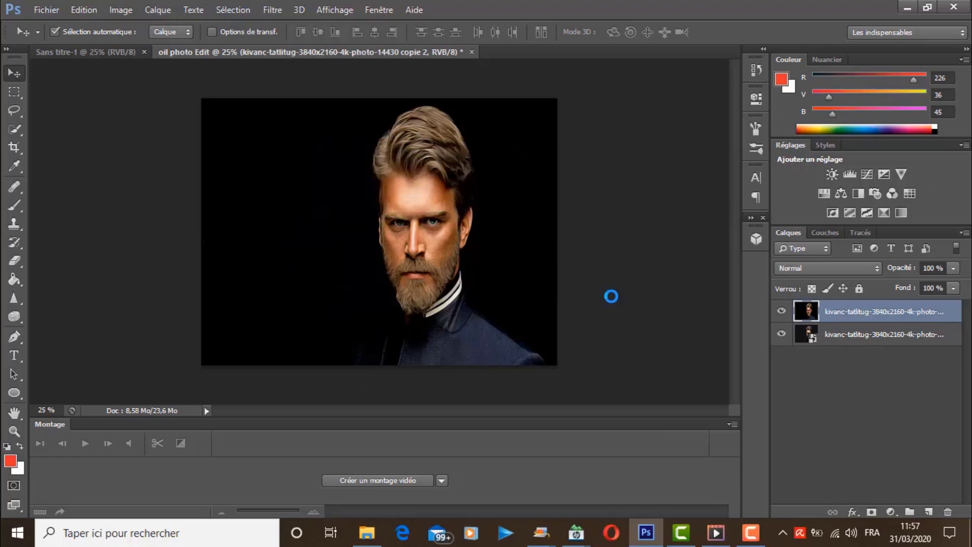
{"action": "right_click", "coordinate": [522, 263]}
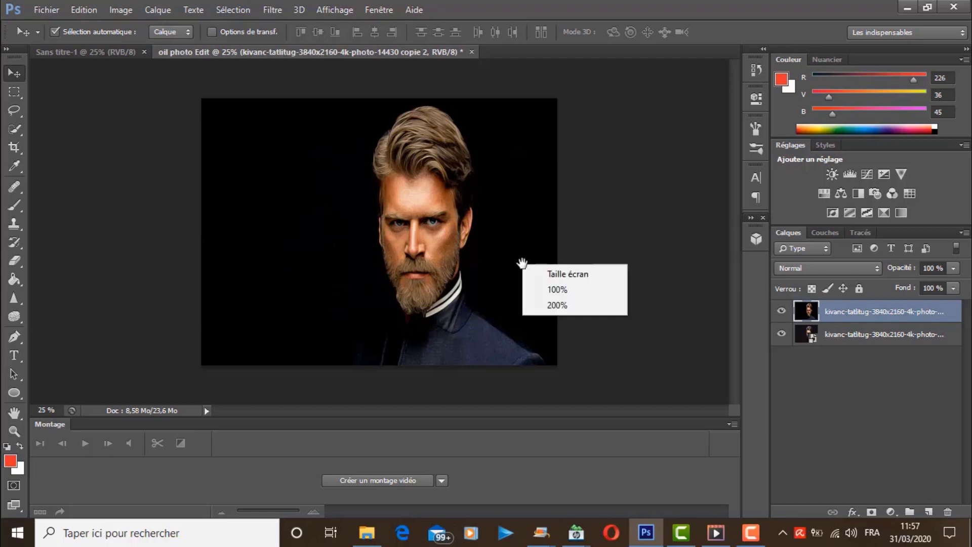
{"action": "left_click", "coordinate": [567, 288]}
{"action": "mouse_move", "coordinate": [650, 354]}
{"action": "left_mouse_down"}
{"action": "mouse_move", "coordinate": [548, 317]}
{"action": "mouse_move", "coordinate": [576, 273]}
{"action": "left_mouse_up"}
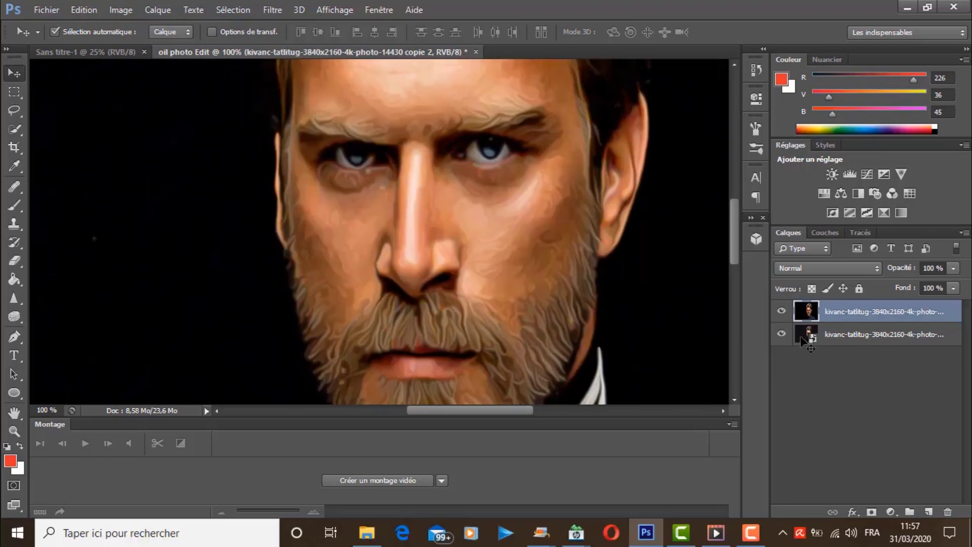
{"action": "left_click", "coordinate": [781, 312]}
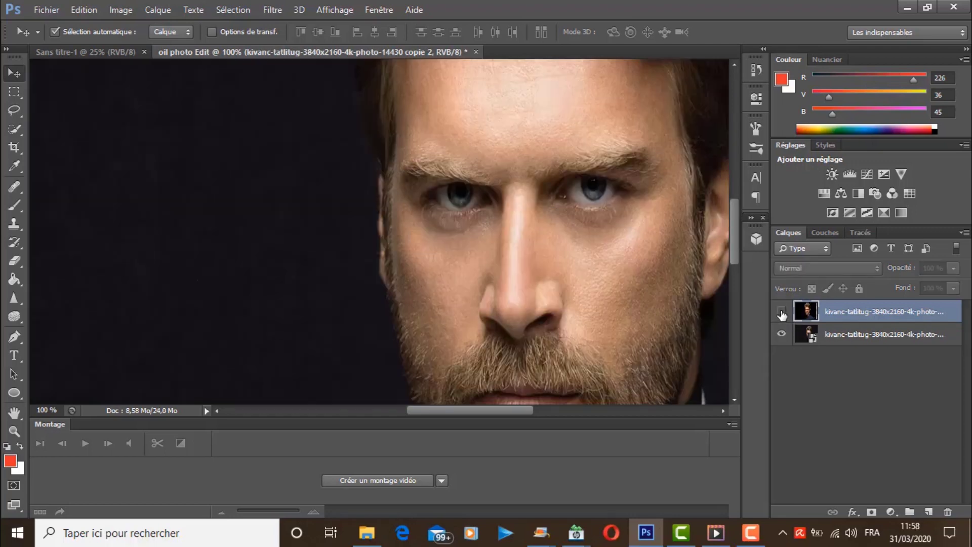
{"action": "left_click_drag", "start_coordinate": [592, 325], "coordinate": [490, 251]}
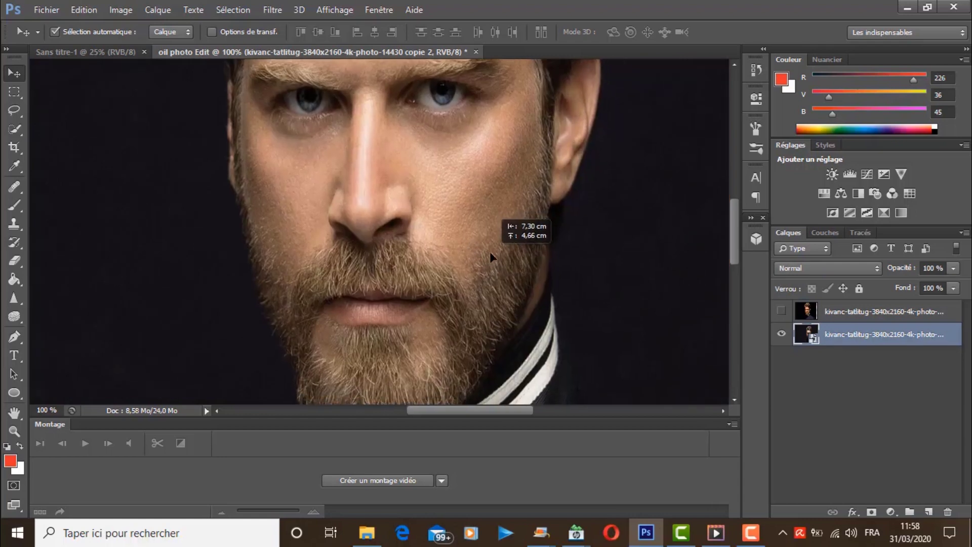
{"action": "left_click", "coordinate": [53, 411]}
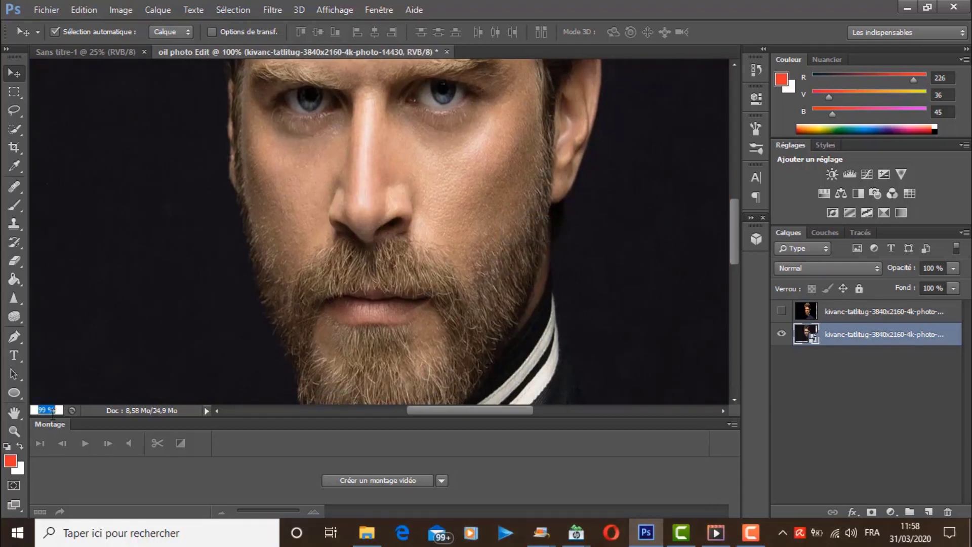
{"action": "key", "text": "Return"}
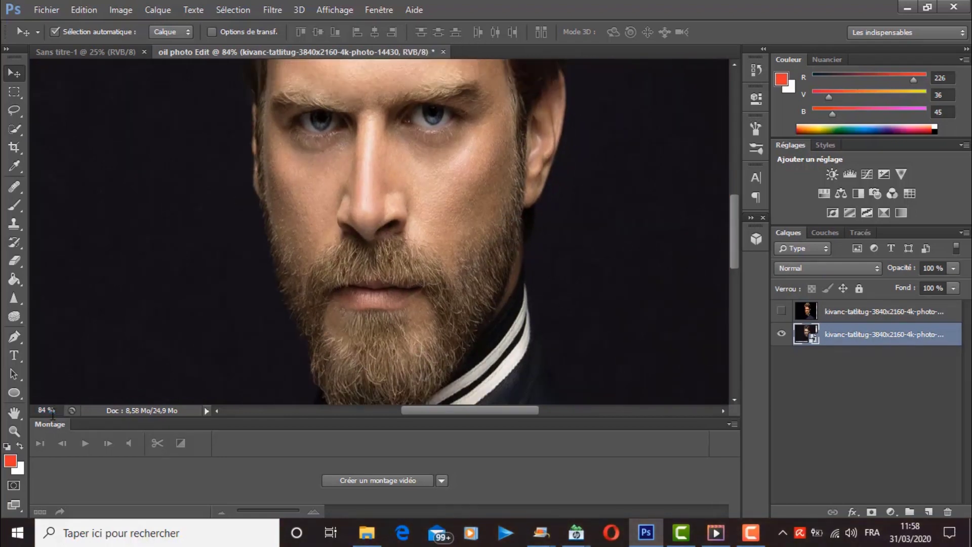
{"action": "type", "text": "74"}
{"action": "key", "text": "Return"}
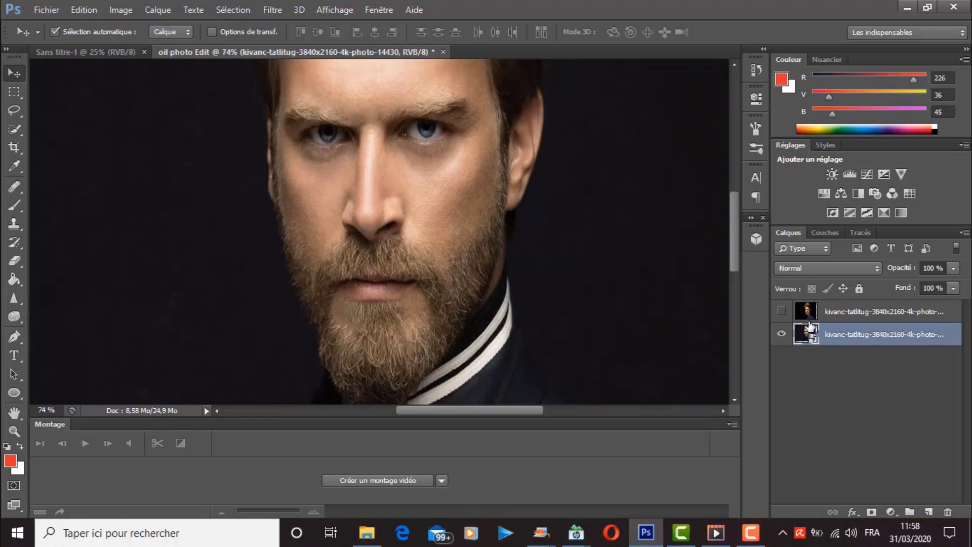
{"action": "left_click", "coordinate": [781, 312]}
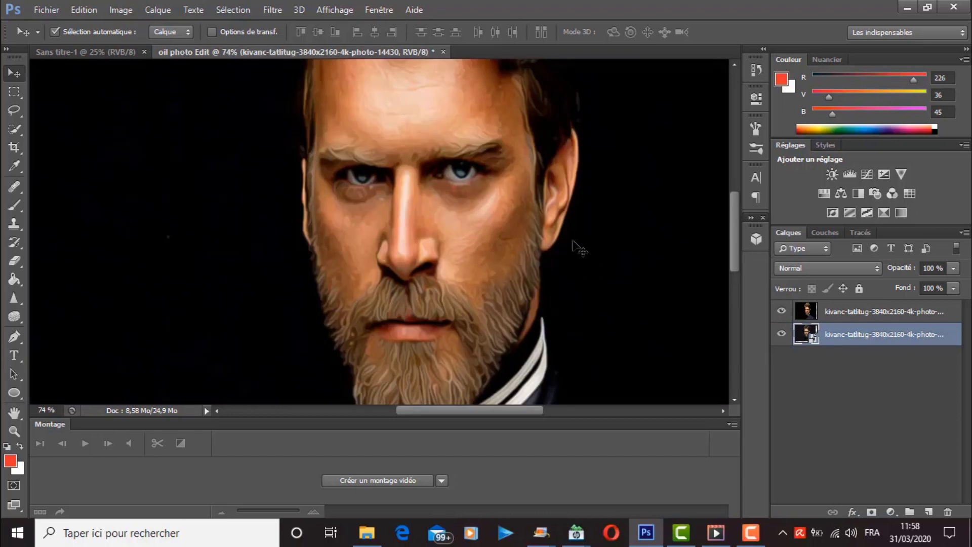
{"action": "mouse_move", "coordinate": [577, 249]}
{"action": "left_mouse_down"}
{"action": "mouse_move", "coordinate": [576, 347]}
{"action": "mouse_move", "coordinate": [586, 332]}
{"action": "left_mouse_up"}
{"action": "left_click", "coordinate": [782, 312]}
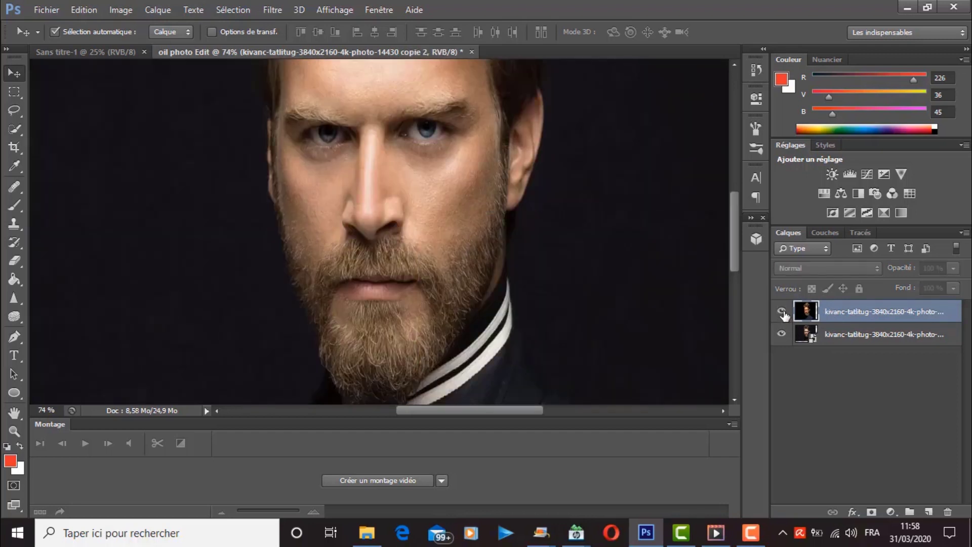
{"action": "left_click", "coordinate": [783, 312]}
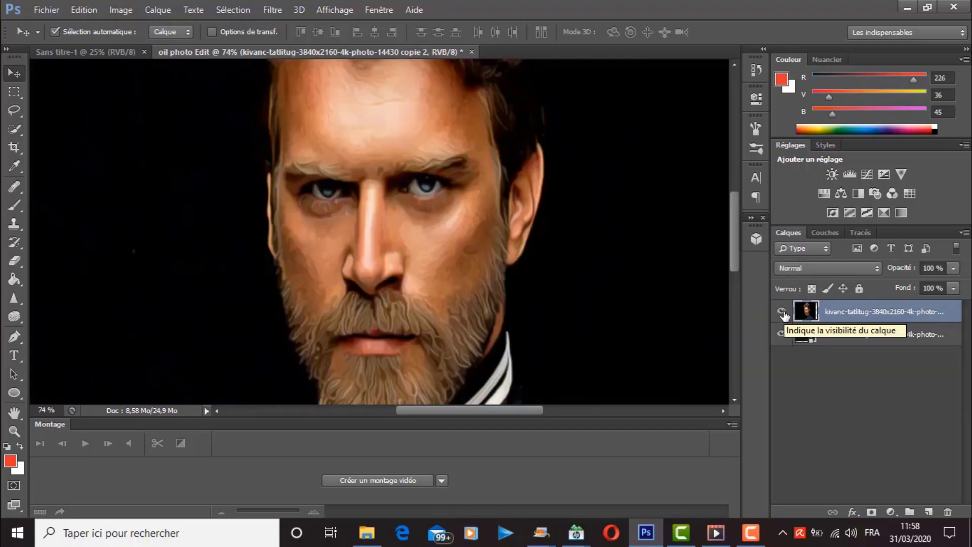
{"action": "left_click", "coordinate": [782, 313]}
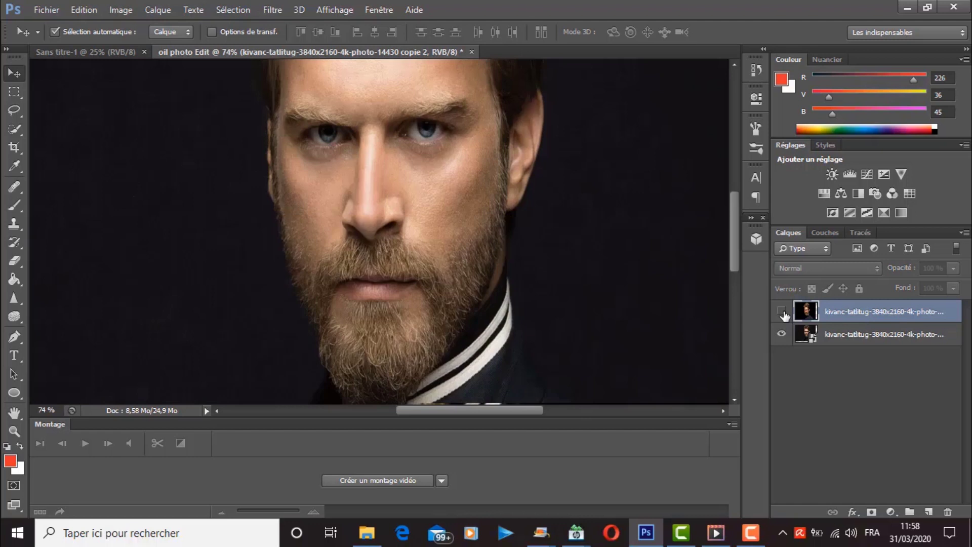
{"action": "right_click", "coordinate": [483, 262]}
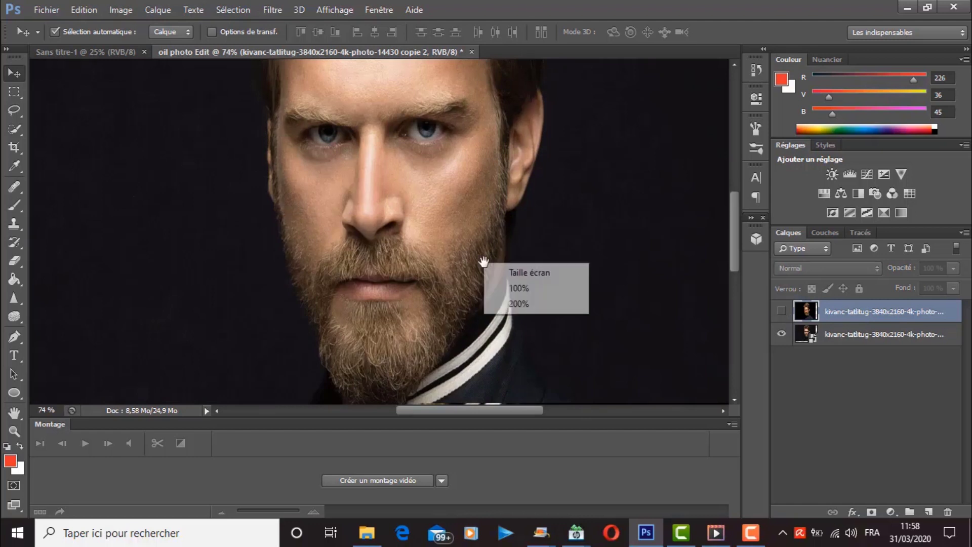
{"action": "left_click", "coordinate": [520, 274]}
{"action": "left_click", "coordinate": [836, 332]}
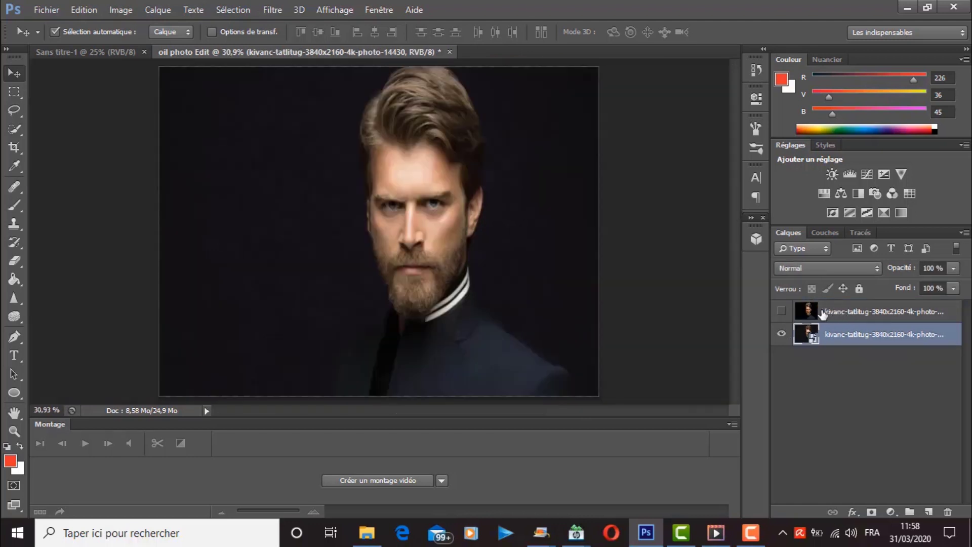
{"action": "left_click", "coordinate": [793, 312]}
{"action": "left_click", "coordinate": [782, 311]}
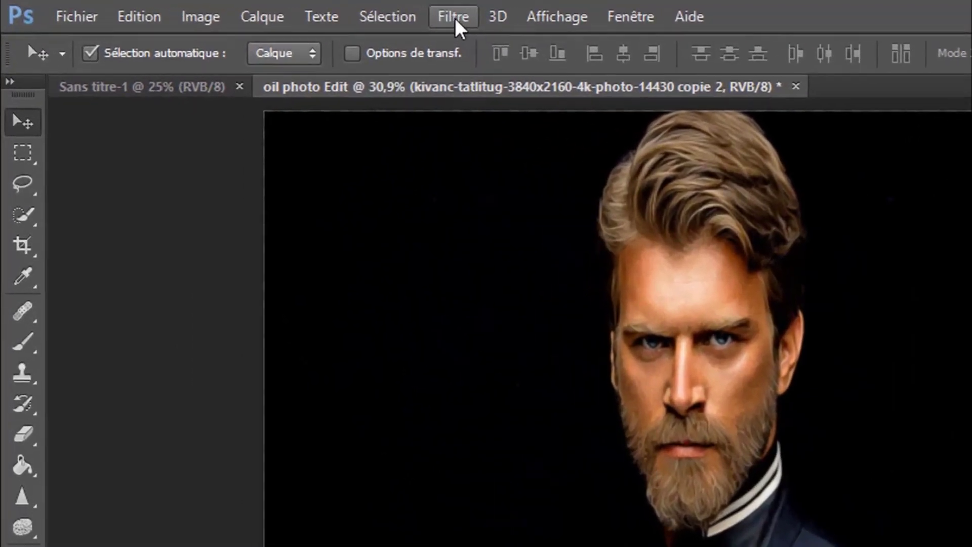
Step: Apply Réduction du bruit at intensity 10 with detail, colour-noise and sharpening at 0%
{"action": "left_click", "coordinate": [457, 17]}
{"action": "mouse_move", "coordinate": [471, 257]}
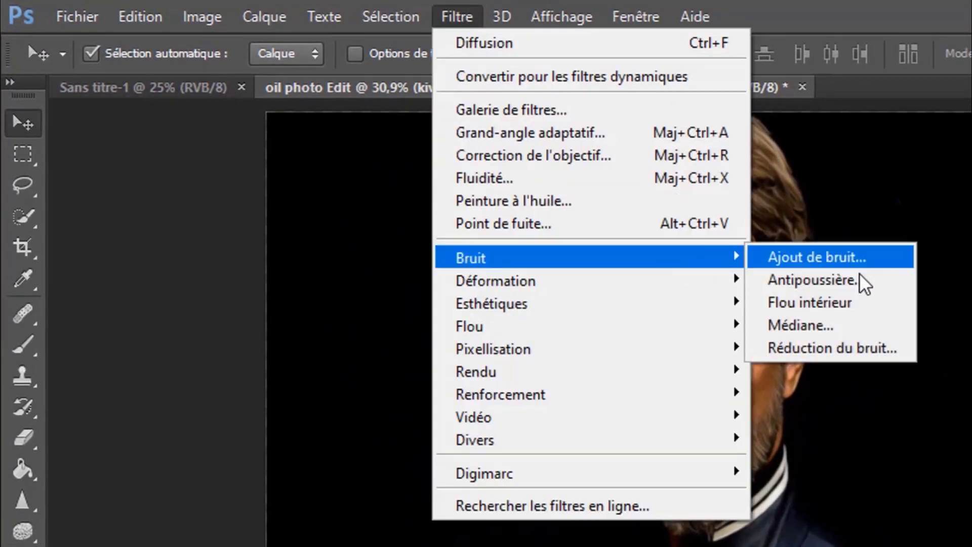
{"action": "left_click", "coordinate": [816, 349]}
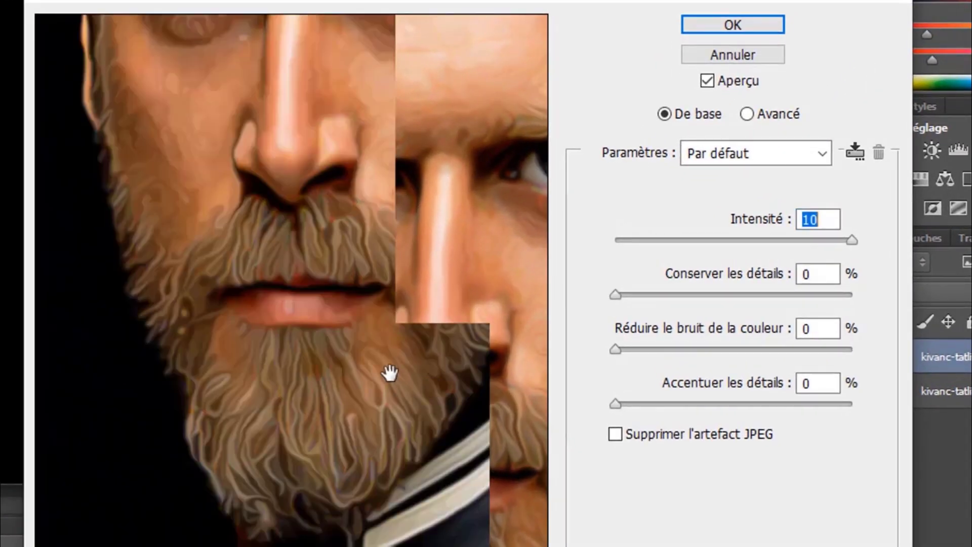
{"action": "mouse_move", "coordinate": [390, 373]}
{"action": "left_mouse_down"}
{"action": "mouse_move", "coordinate": [373, 278]}
{"action": "mouse_move", "coordinate": [391, 397]}
{"action": "left_mouse_up"}
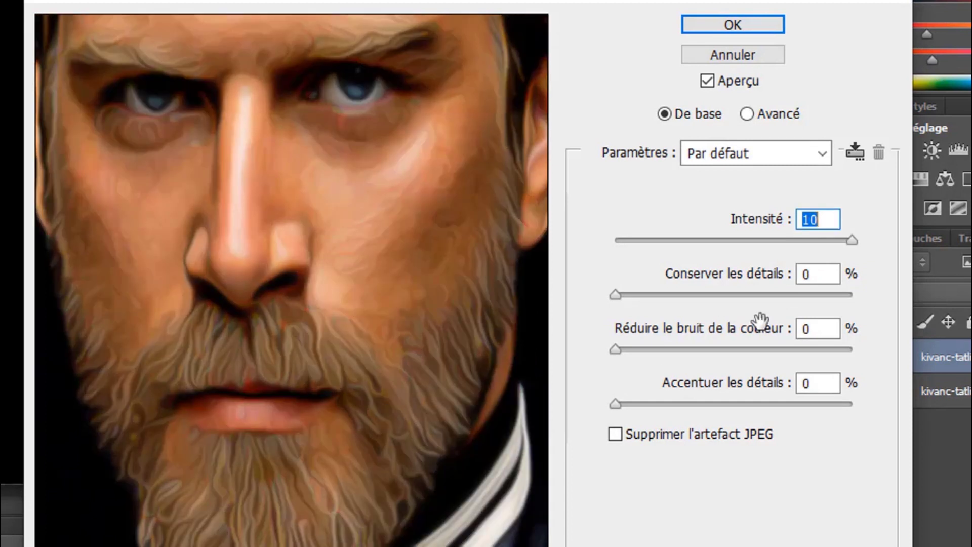
{"action": "left_click", "coordinate": [690, 239]}
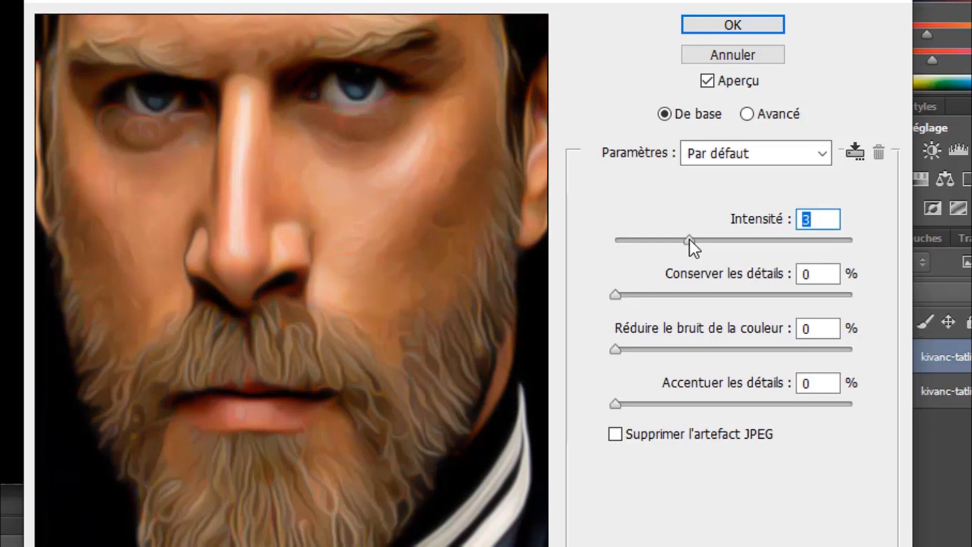
{"action": "left_click", "coordinate": [850, 241]}
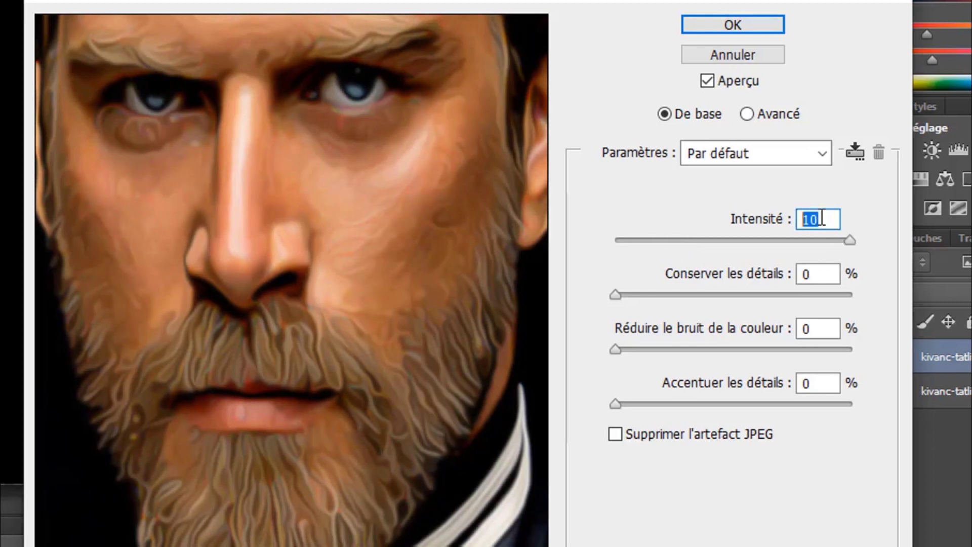
{"action": "left_click", "coordinate": [813, 275]}
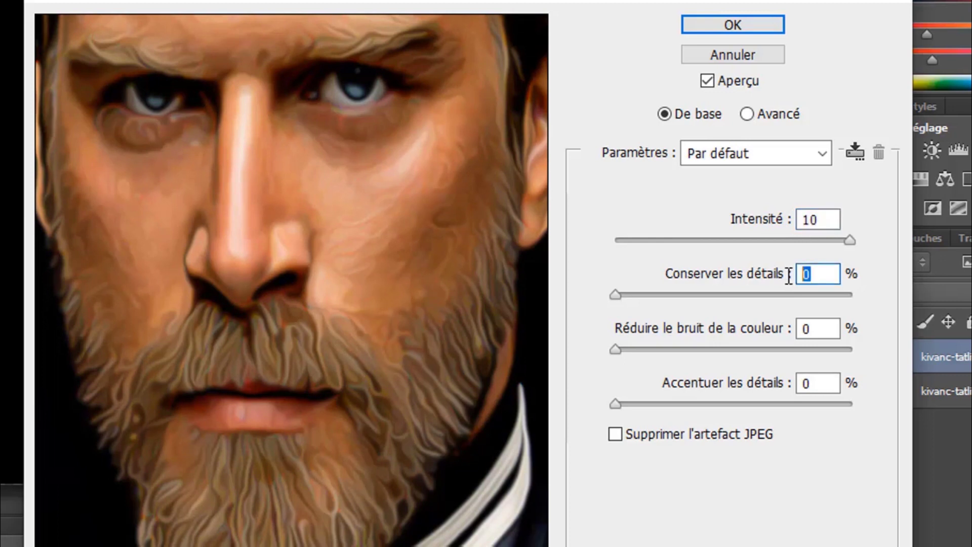
{"action": "left_click", "coordinate": [821, 331]}
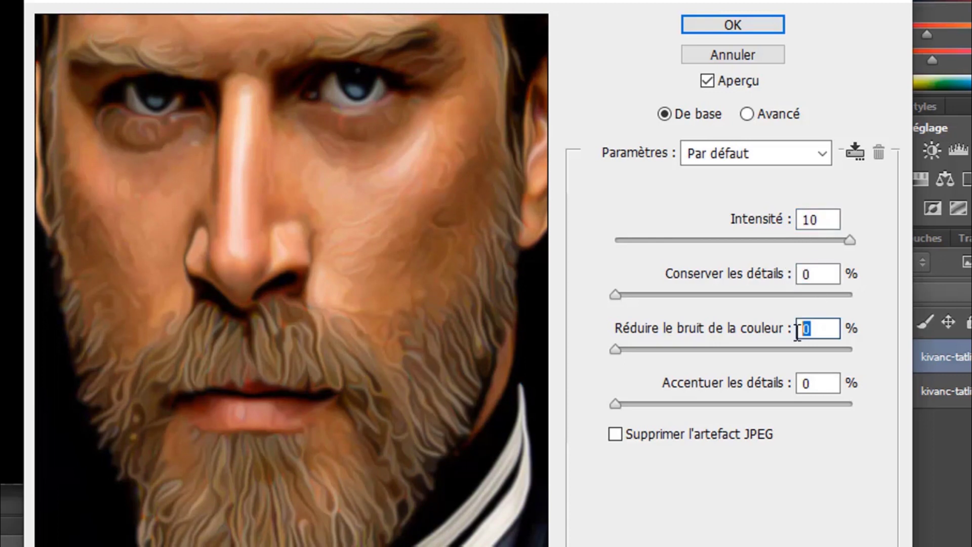
{"action": "left_click", "coordinate": [817, 385]}
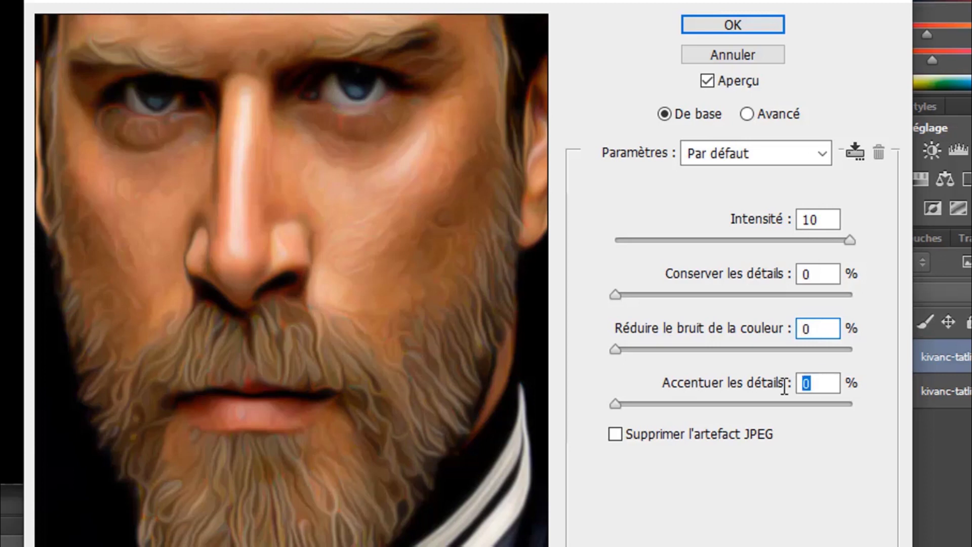
{"action": "left_click", "coordinate": [733, 28]}
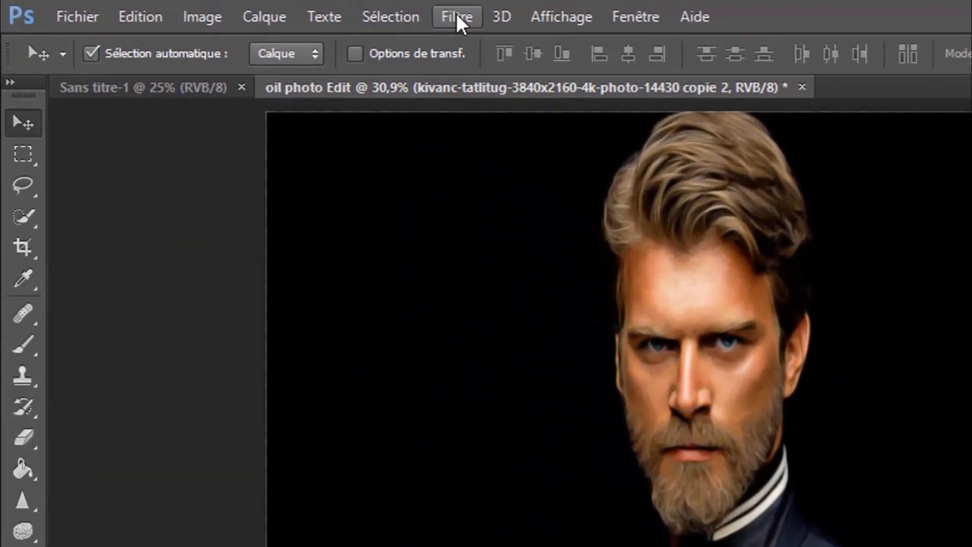
Step: Apply Accentuation to the portrait with 99% gain, 2,0-pixel radius and threshold 0
{"action": "left_click", "coordinate": [272, 10]}
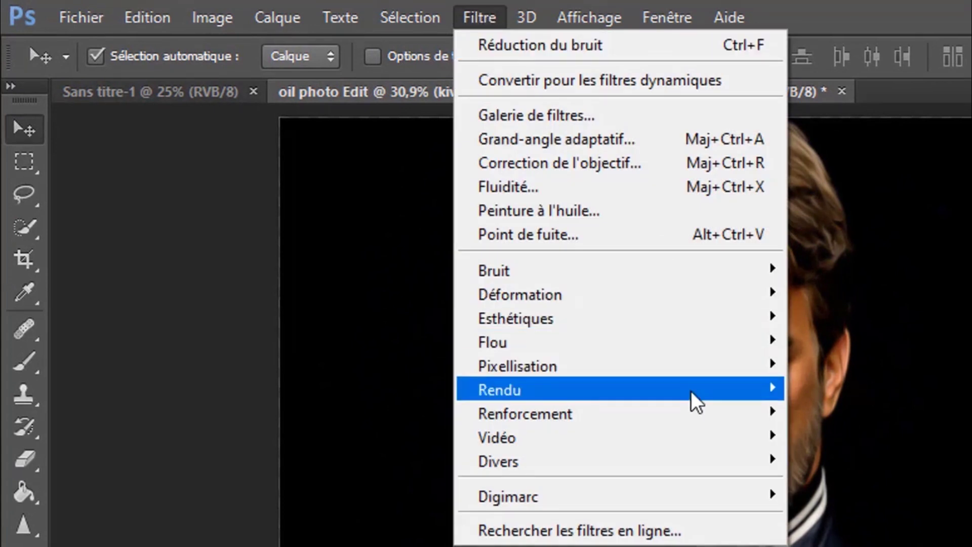
{"action": "mouse_move", "coordinate": [525, 414]}
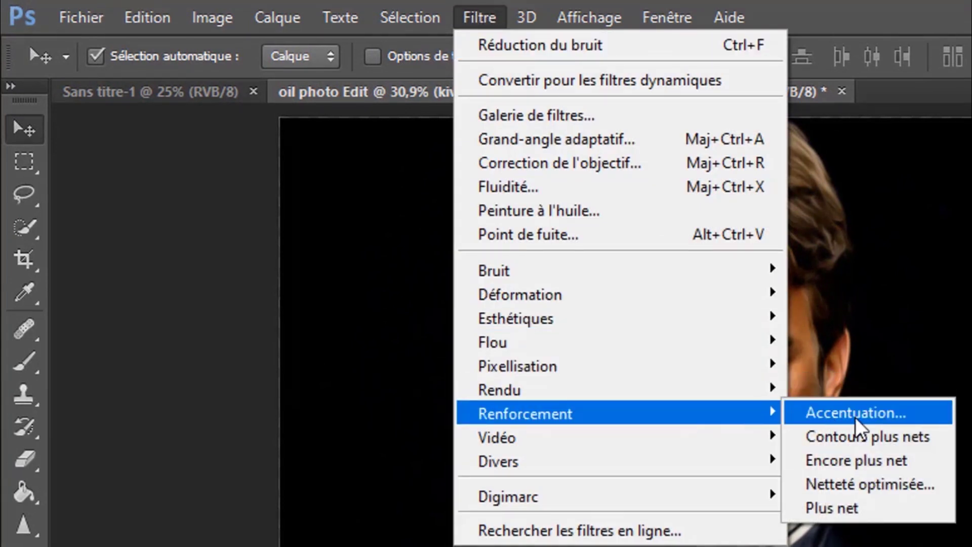
{"action": "left_click", "coordinate": [857, 417]}
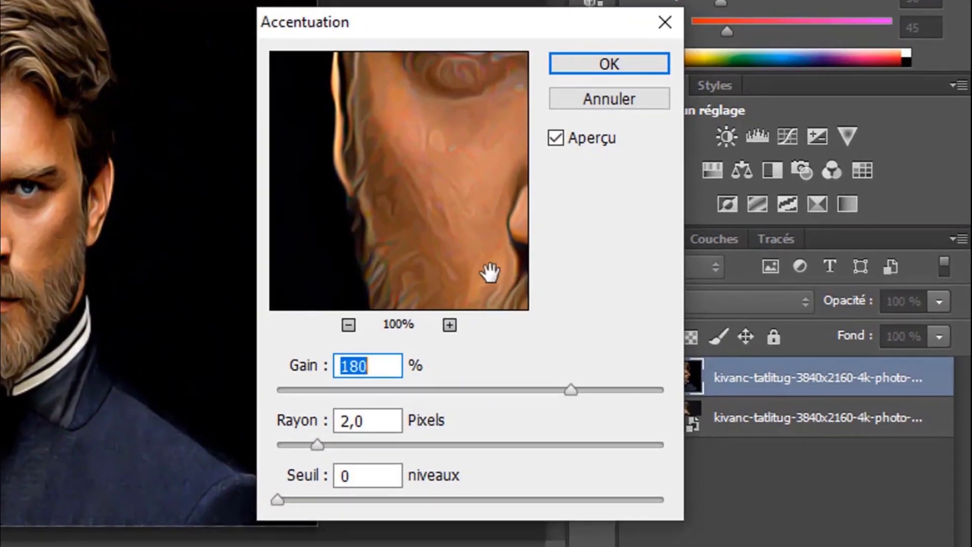
{"action": "left_click_drag", "start_coordinate": [489, 274], "coordinate": [362, 189]}
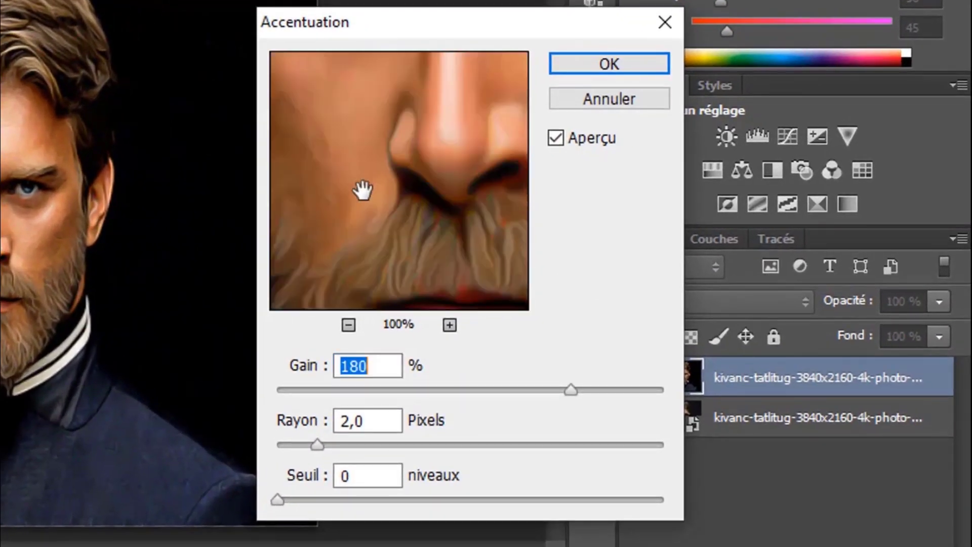
{"action": "left_click_drag", "start_coordinate": [422, 279], "coordinate": [420, 154]}
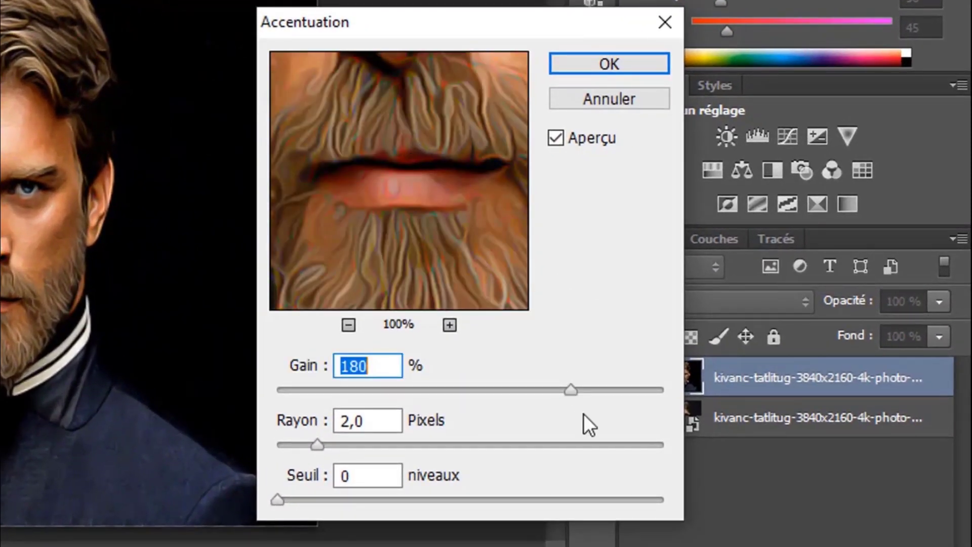
{"action": "mouse_move", "coordinate": [567, 390]}
{"action": "left_mouse_down"}
{"action": "mouse_move", "coordinate": [477, 386]}
{"action": "mouse_move", "coordinate": [484, 386]}
{"action": "left_mouse_up"}
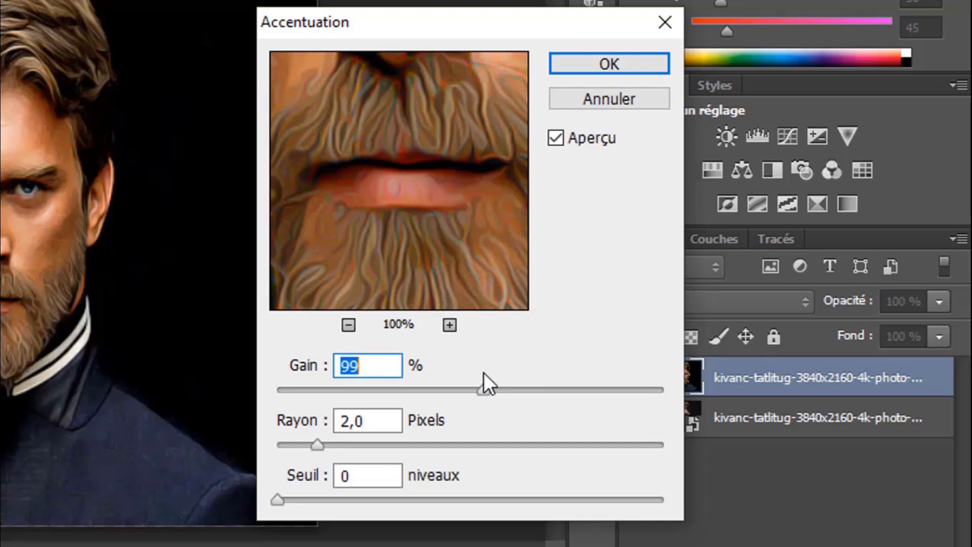
{"action": "left_click", "coordinate": [380, 375]}
{"action": "left_click_drag", "start_coordinate": [377, 363], "coordinate": [339, 365]}
{"action": "left_click", "coordinate": [347, 421]}
{"action": "double_click", "coordinate": [342, 421]}
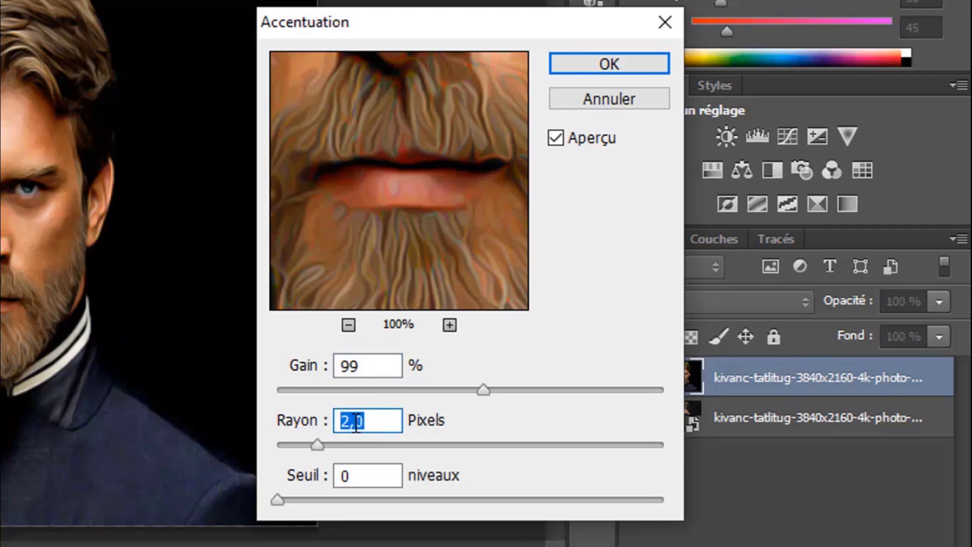
{"action": "left_click_drag", "start_coordinate": [341, 475], "coordinate": [366, 477]}
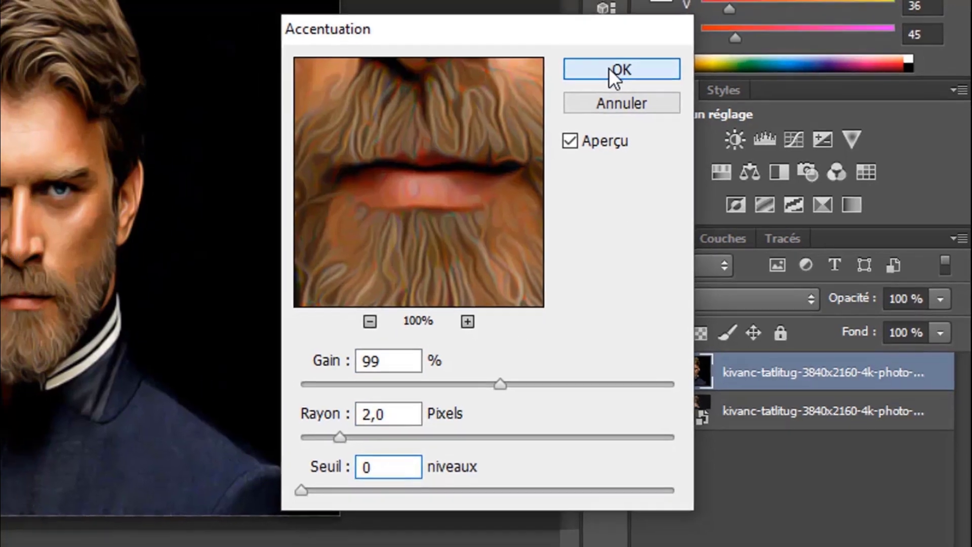
{"action": "left_click", "coordinate": [601, 65]}
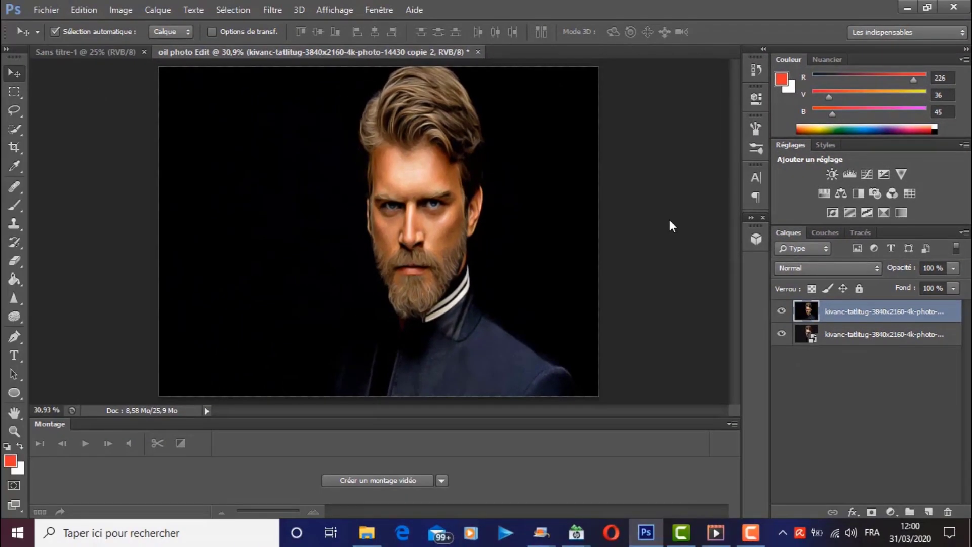
Step: Toggle the filtered layer's visibility to compare with the original, then duplicate it
{"action": "left_click", "coordinate": [782, 311]}
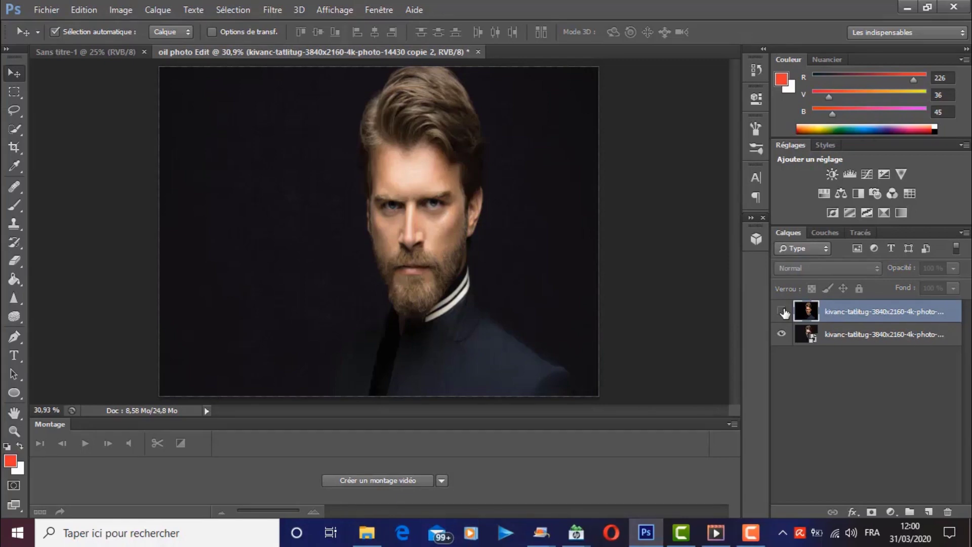
{"action": "left_click", "coordinate": [782, 311]}
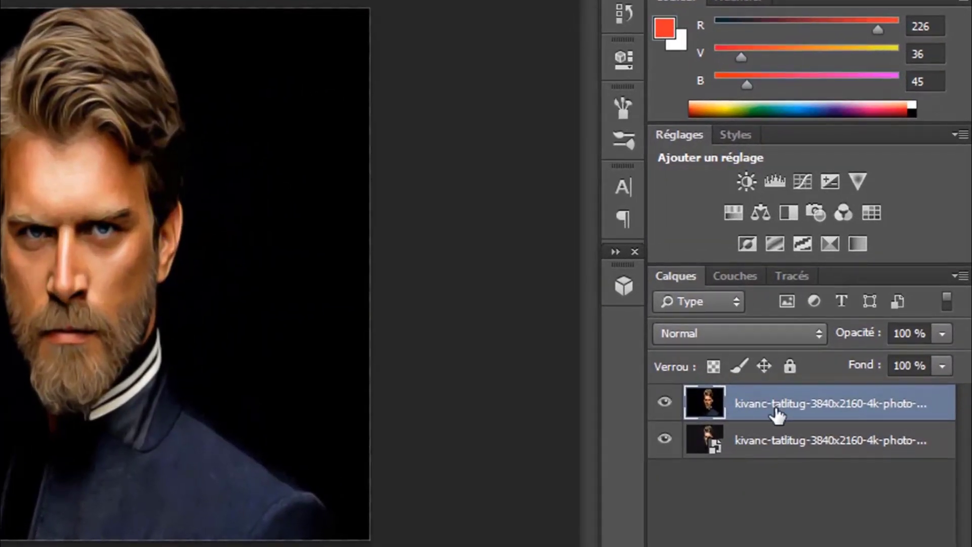
{"action": "key", "text": "ctrl+j"}
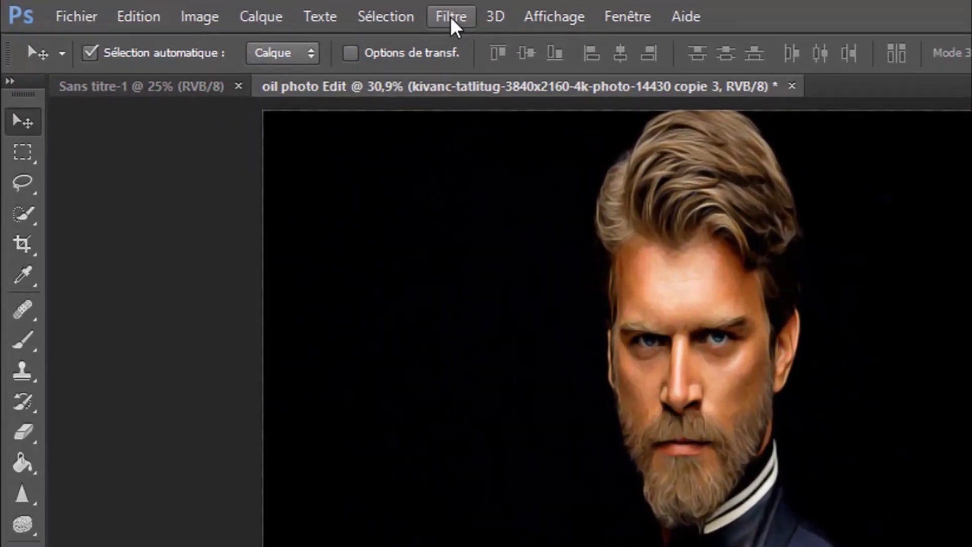
{"action": "left_click", "coordinate": [450, 18]}
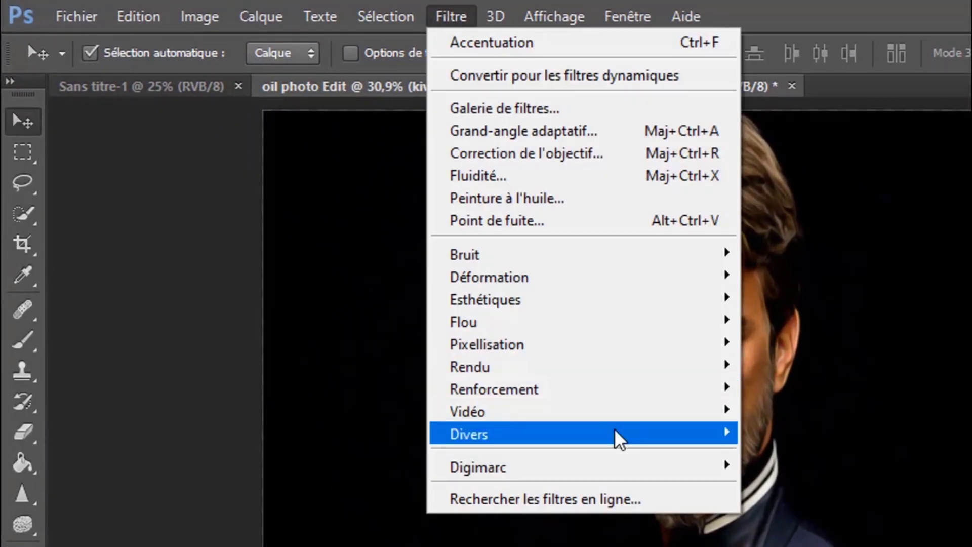
{"action": "mouse_move", "coordinate": [469, 434]}
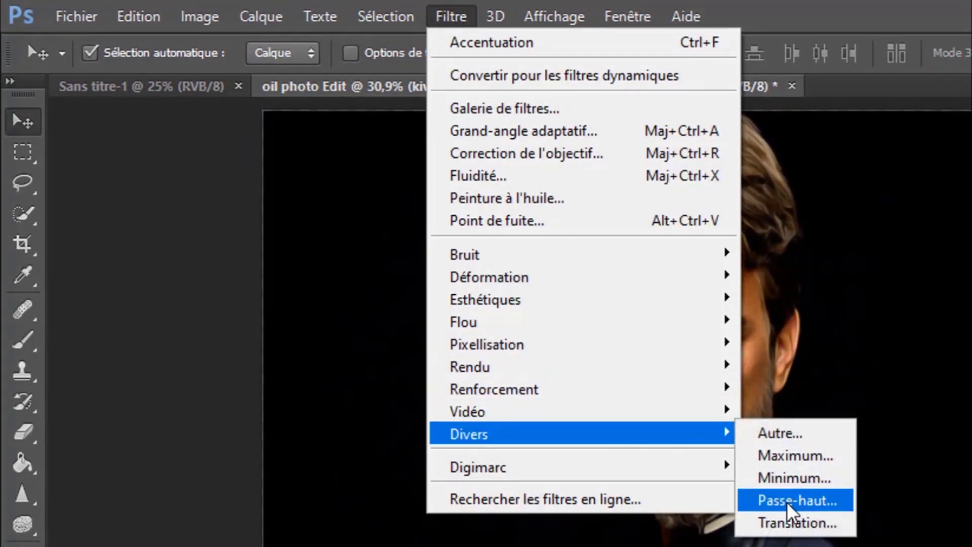
Step: Apply a 2,0-pixel Passe-haut filter to the duplicate and set its blend mode to Incrustation
{"action": "left_click", "coordinate": [787, 503]}
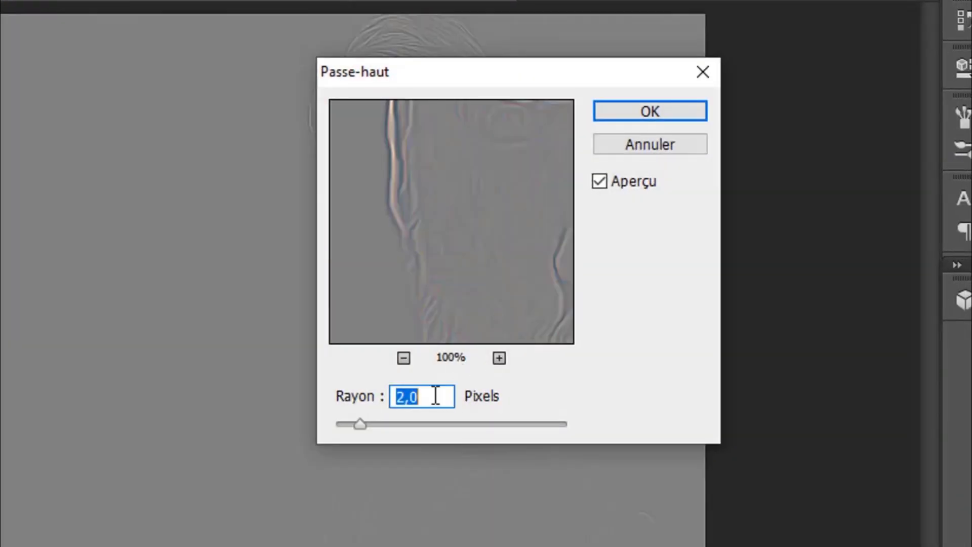
{"action": "left_click", "coordinate": [428, 397]}
{"action": "left_click_drag", "start_coordinate": [428, 397], "coordinate": [389, 398]}
{"action": "left_click", "coordinate": [636, 107]}
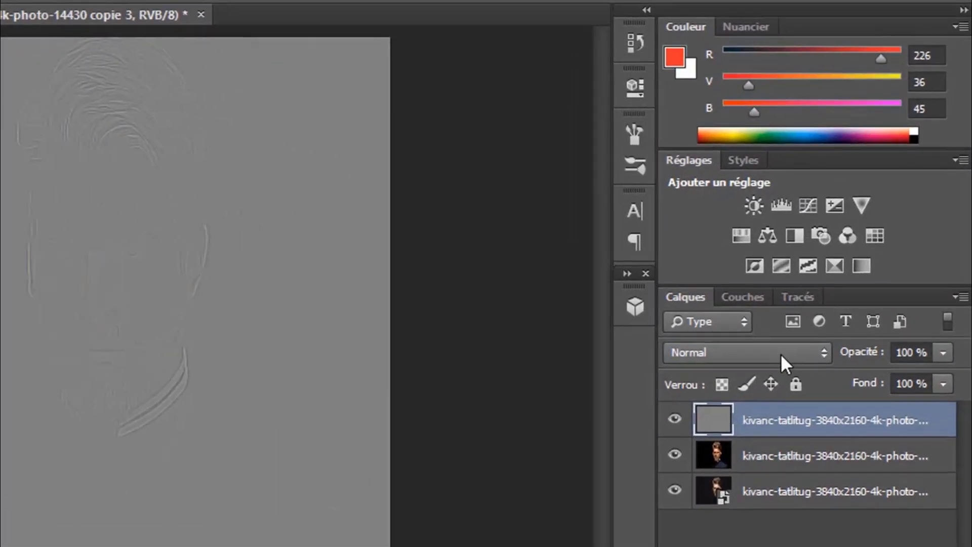
{"action": "left_click", "coordinate": [789, 353]}
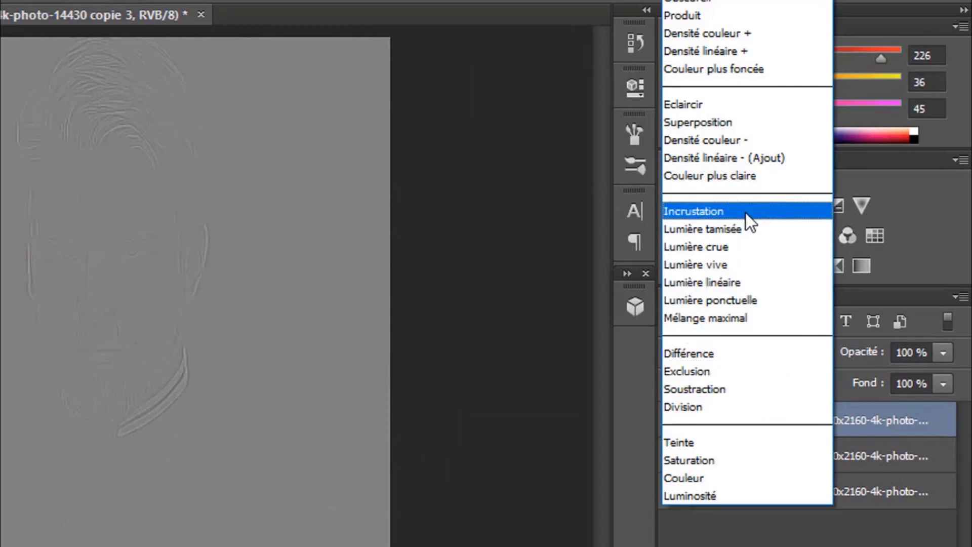
{"action": "left_click", "coordinate": [731, 211]}
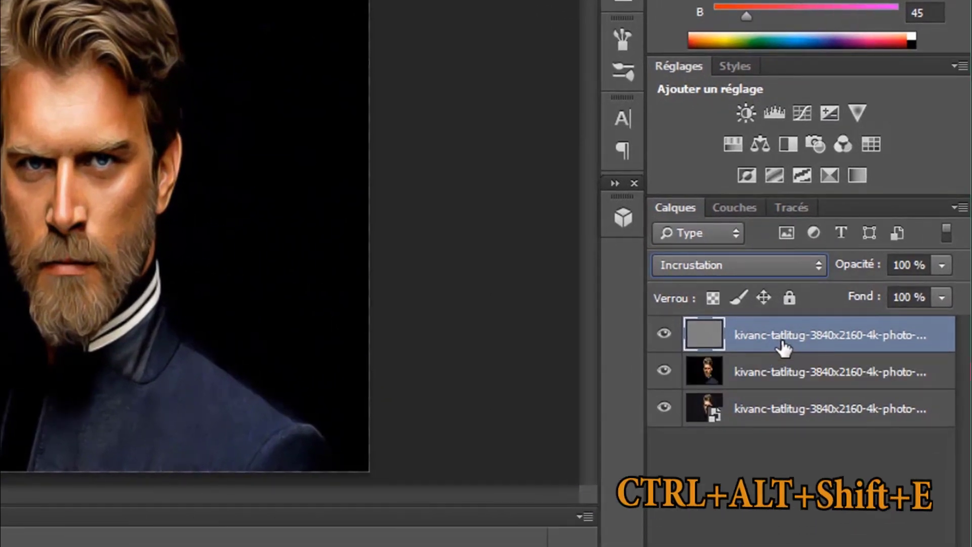
Step: Merge all visible layers into a new layer named 'tonalité automatique'
{"action": "key", "text": "ctrl+alt+shift+e"}
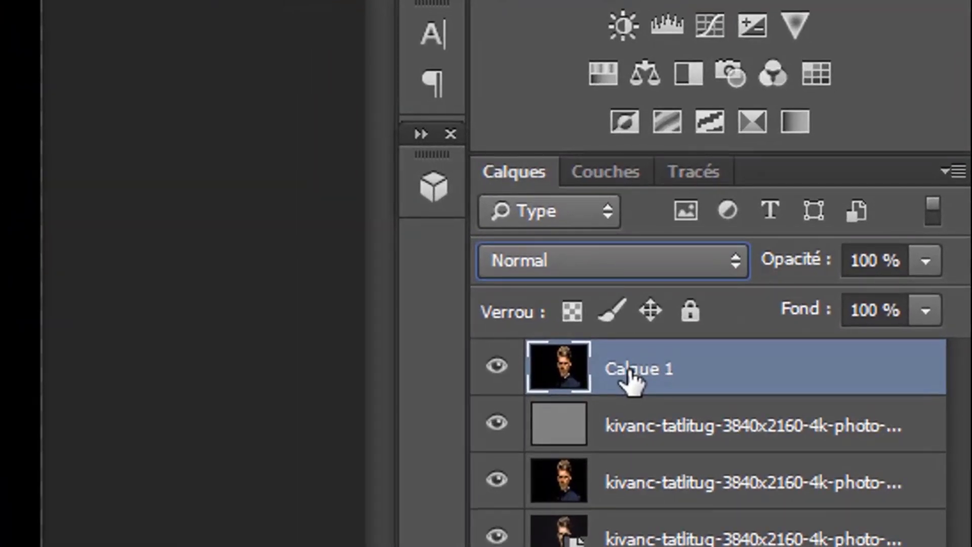
{"action": "double_click", "coordinate": [631, 375]}
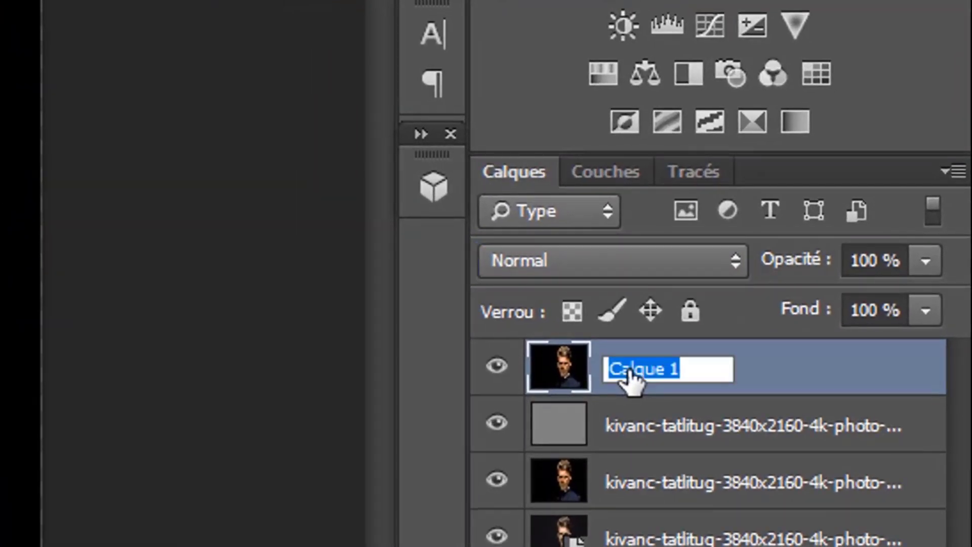
{"action": "type", "text": "tonalit"}
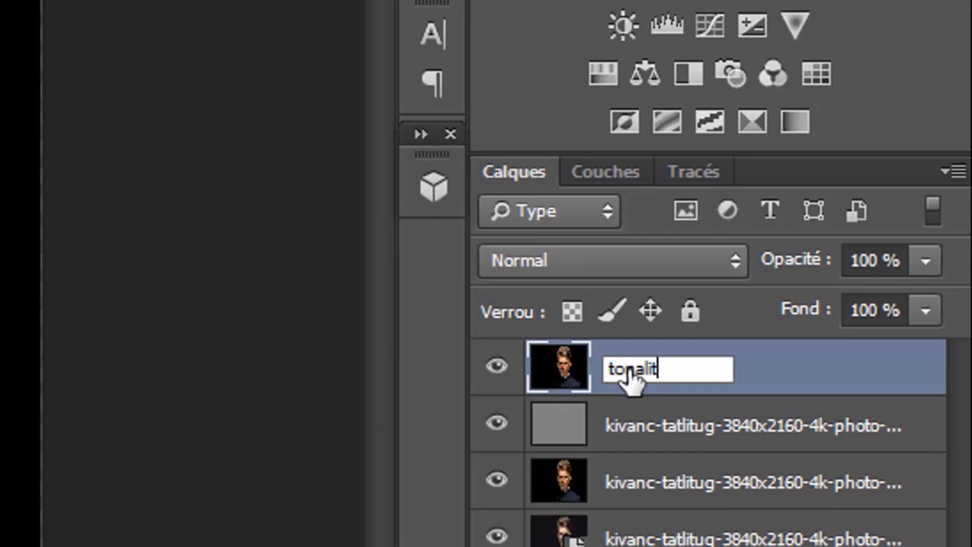
{"action": "type", "text": "é automa"}
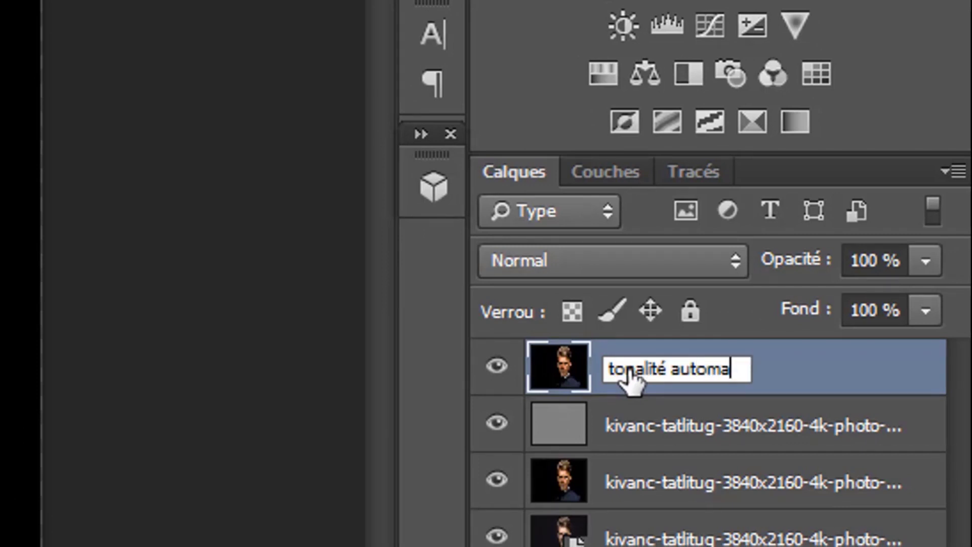
{"action": "type", "text": "tique"}
{"action": "key", "text": "Return"}
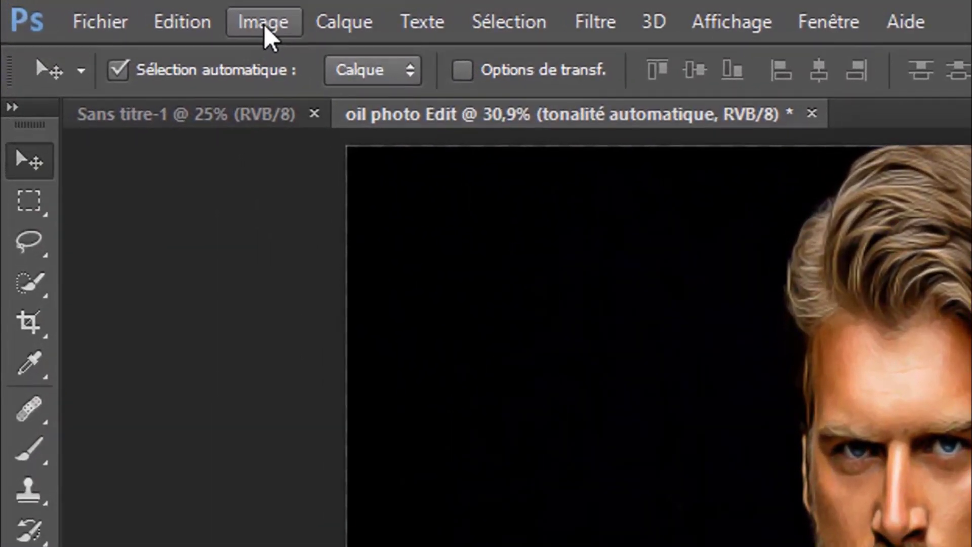
Step: Apply Tonalité automatique to that layer and set its opacity to about 64%
{"action": "left_click", "coordinate": [121, 11]}
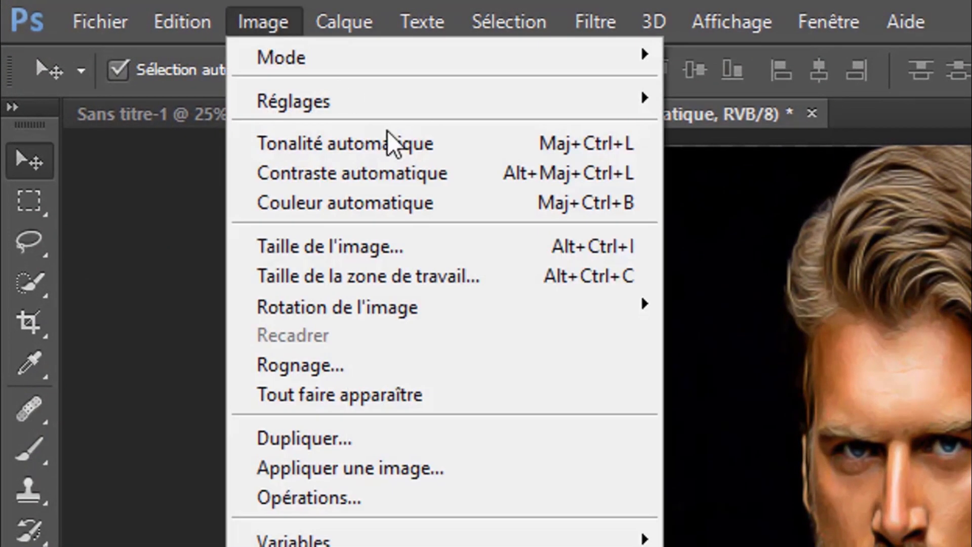
{"action": "left_click", "coordinate": [355, 145]}
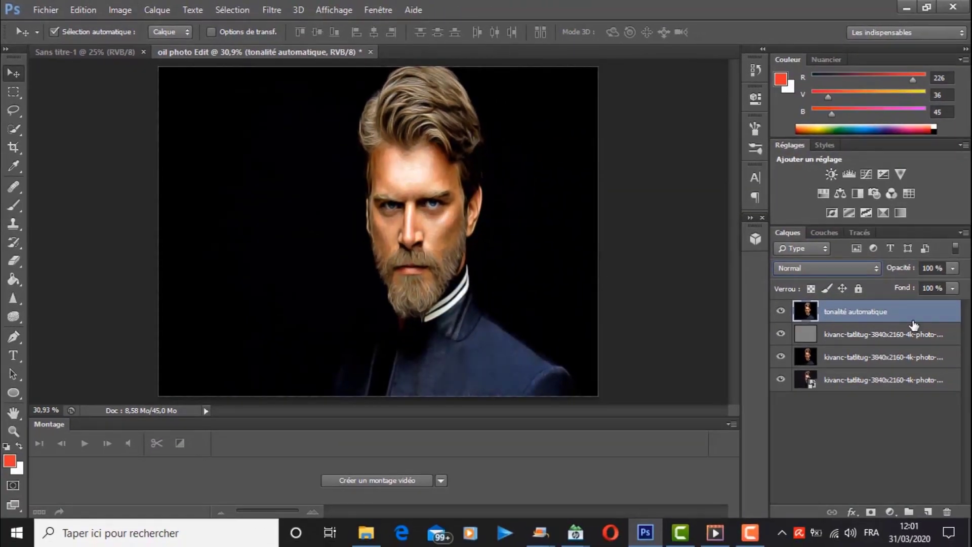
{"action": "left_click", "coordinate": [953, 269]}
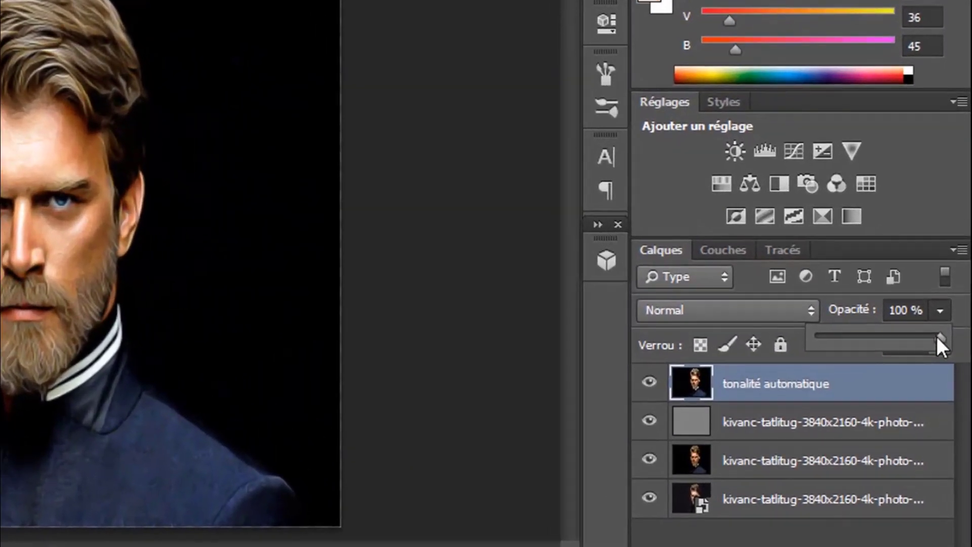
{"action": "left_click_drag", "start_coordinate": [917, 288], "coordinate": [899, 287]}
{"action": "mouse_move", "coordinate": [849, 338]}
{"action": "left_mouse_down"}
{"action": "mouse_move", "coordinate": [895, 338]}
{"action": "mouse_move", "coordinate": [813, 339]}
{"action": "mouse_move", "coordinate": [950, 345]}
{"action": "left_mouse_up"}
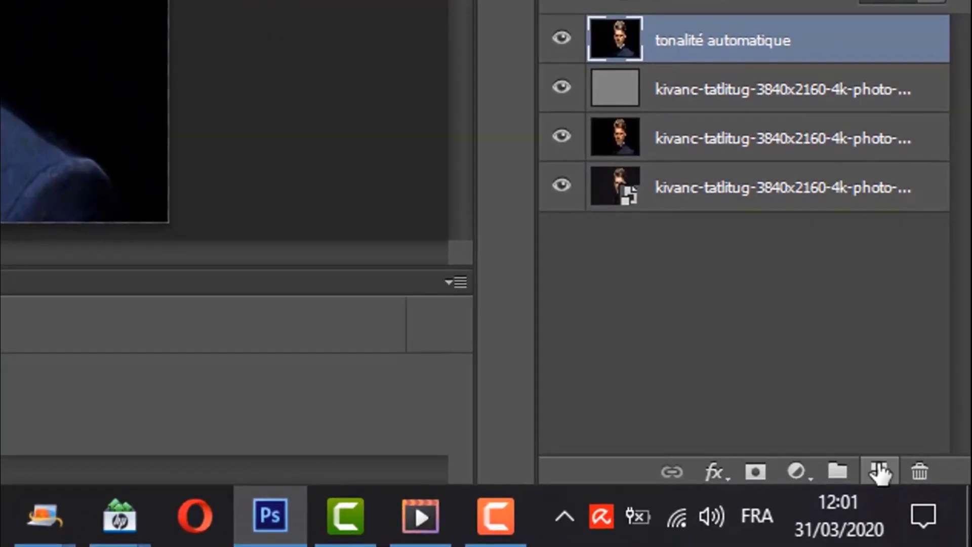
Step: Add a new empty layer at the top of the stack and name it 'couleurs'
{"action": "left_click", "coordinate": [879, 472]}
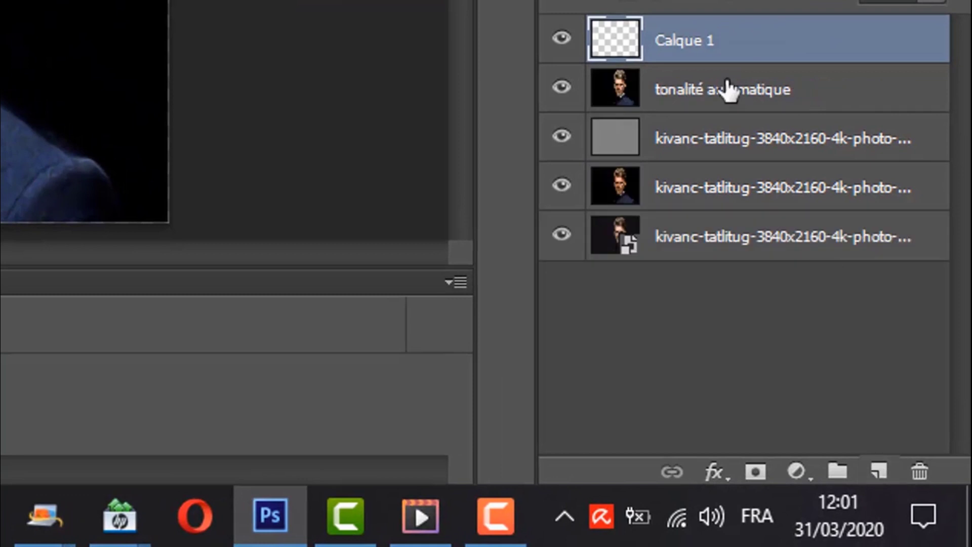
{"action": "double_click", "coordinate": [694, 45]}
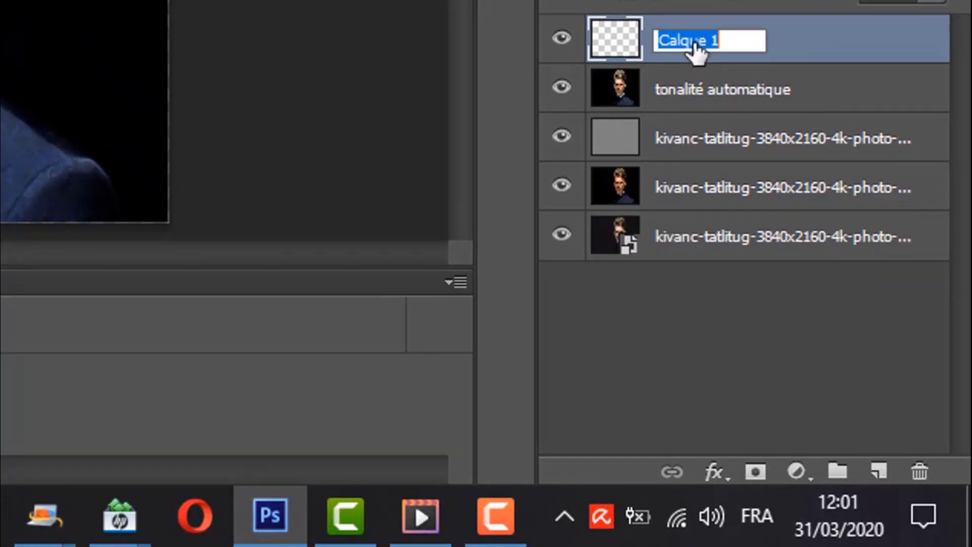
{"action": "type", "text": "couleurs"}
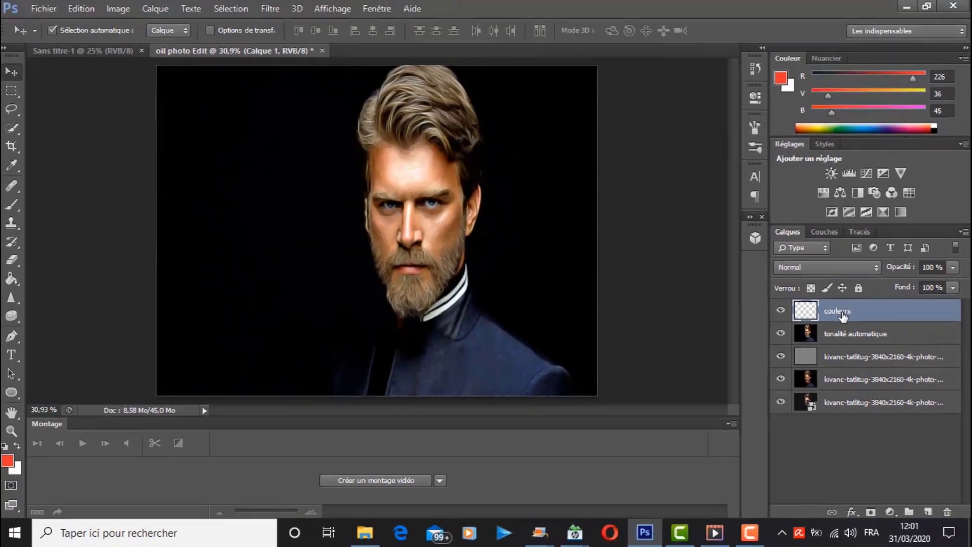
{"action": "key", "text": "Return"}
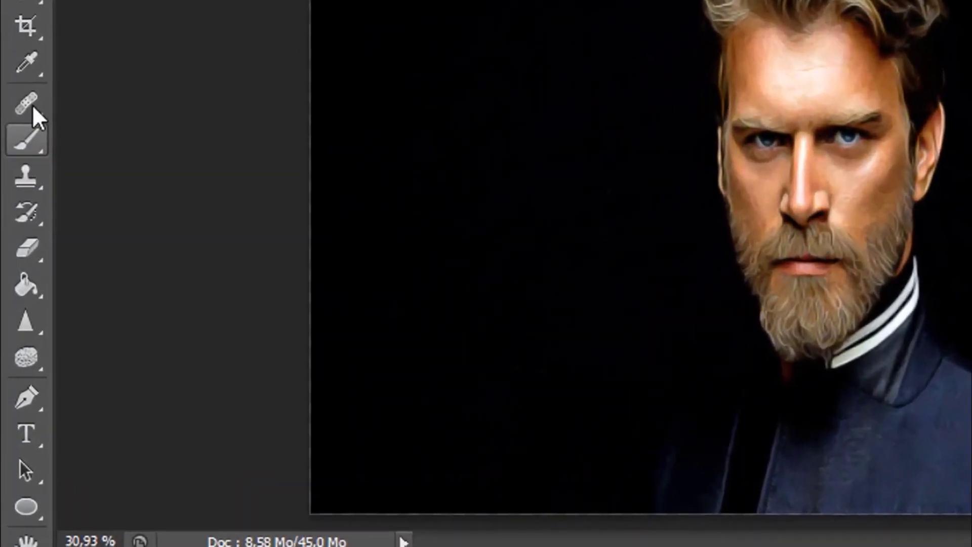
{"action": "left_click", "coordinate": [14, 206]}
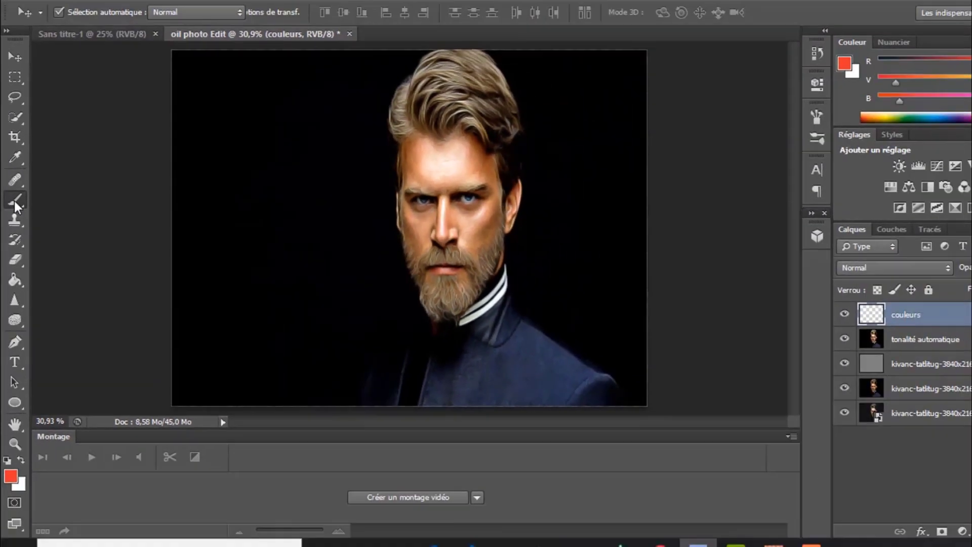
Step: Paint a large soft pink (e224c9) glow over the right side of the portrait
{"action": "left_click", "coordinate": [14, 201]}
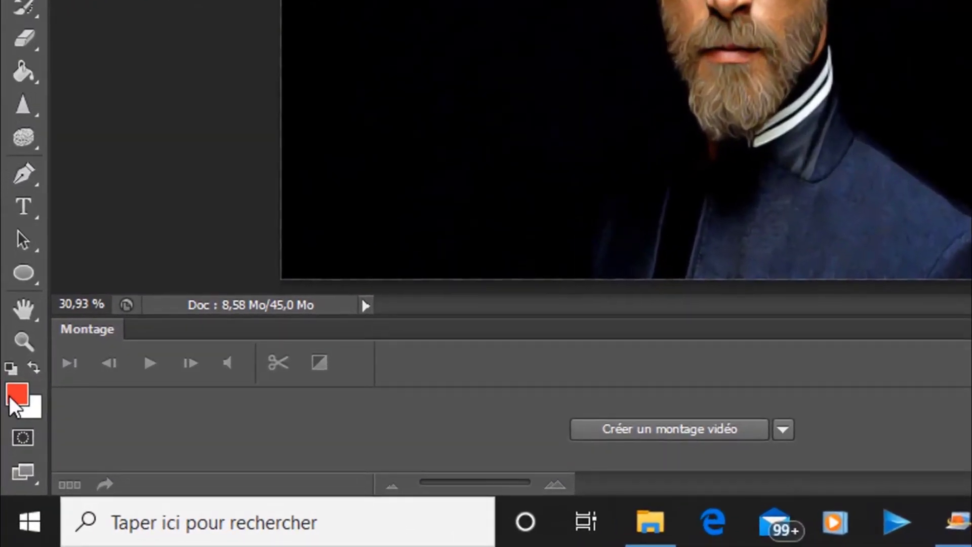
{"action": "left_click", "coordinate": [11, 400]}
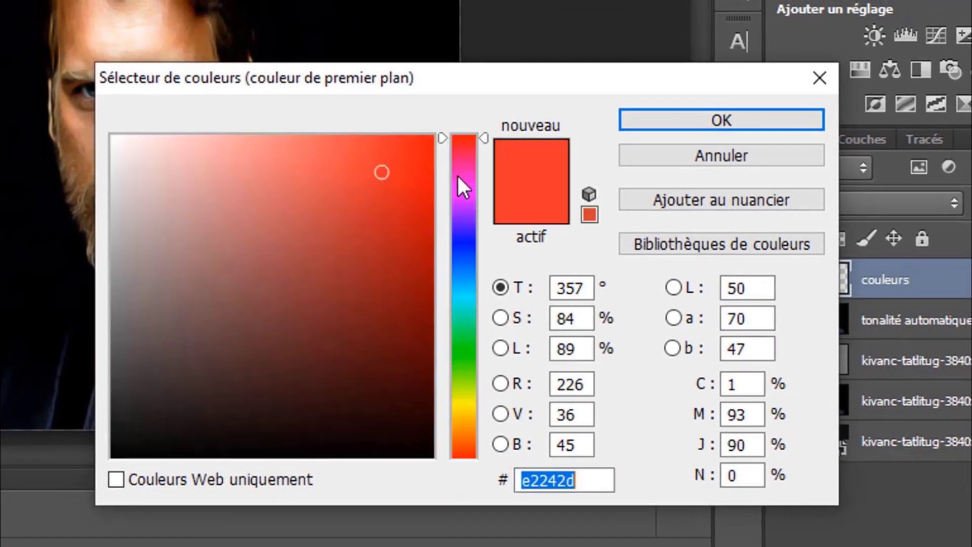
{"action": "left_click", "coordinate": [458, 181]}
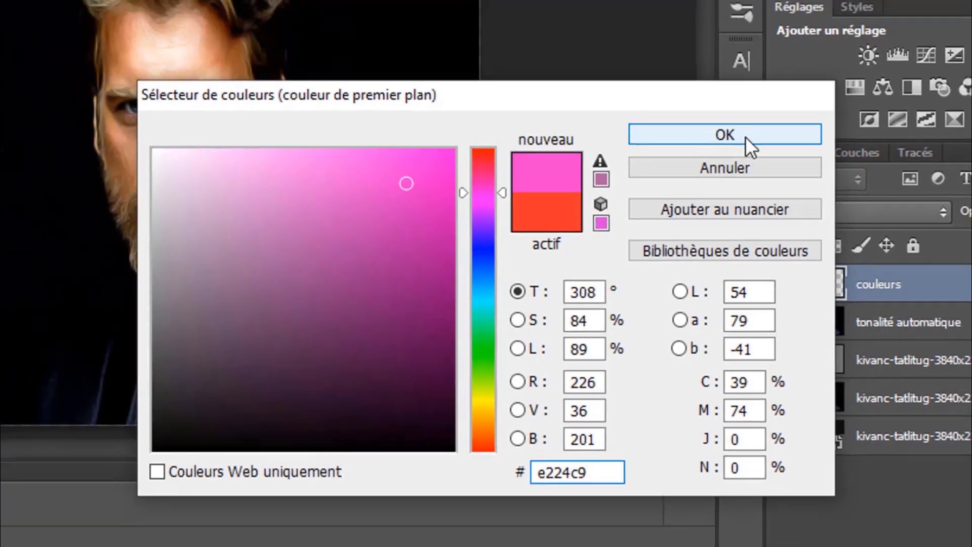
{"action": "left_click", "coordinate": [747, 133]}
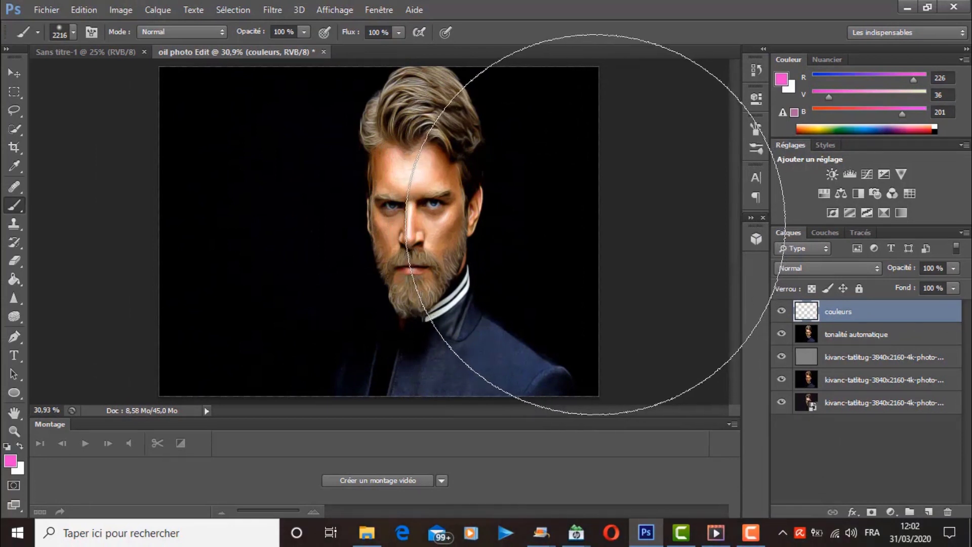
{"action": "left_click", "coordinate": [595, 224]}
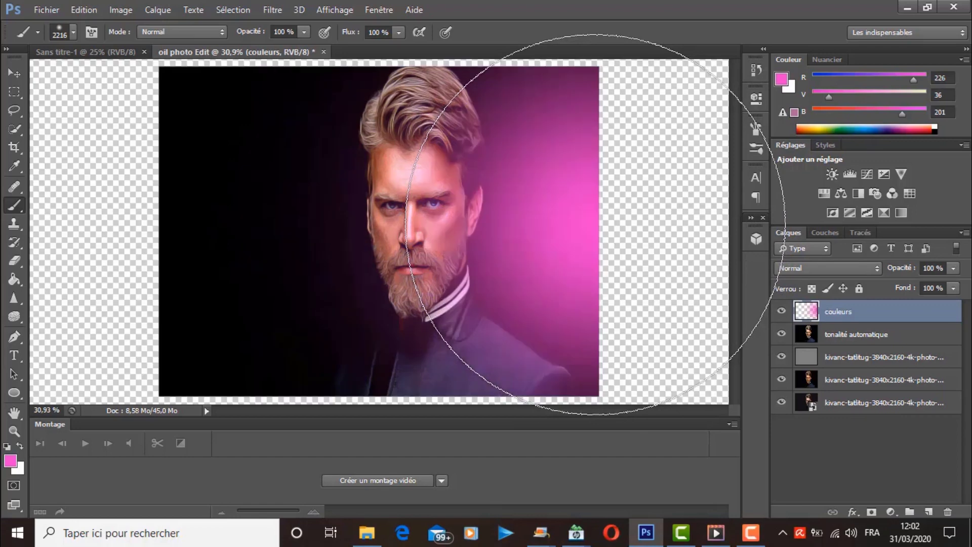
Step: Change the foreground colour to red e5162a
{"action": "left_click", "coordinate": [12, 462]}
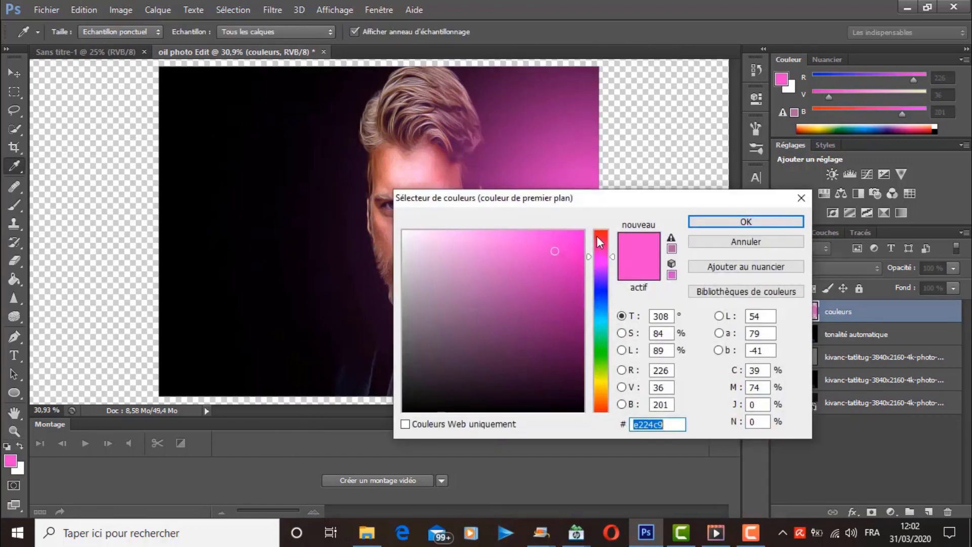
{"action": "left_click", "coordinate": [603, 234]}
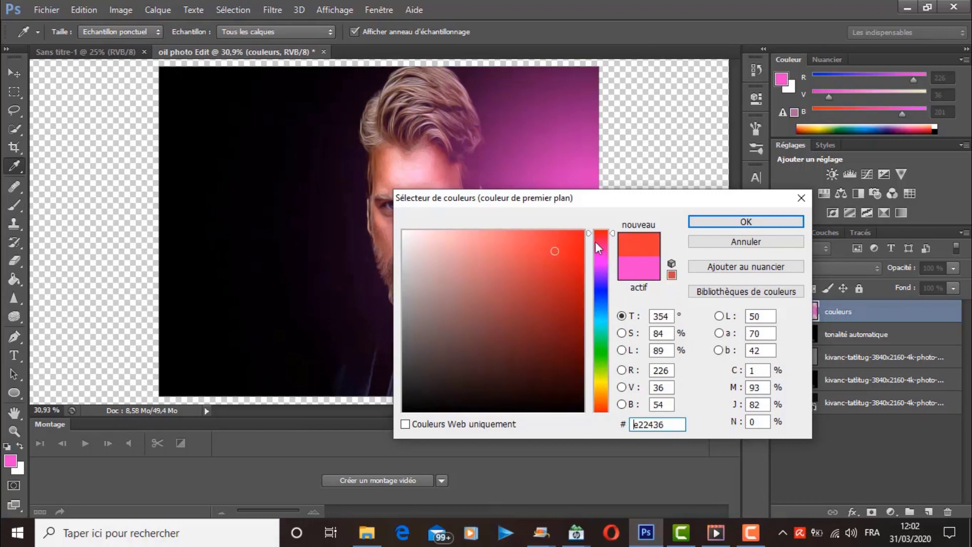
{"action": "left_click", "coordinate": [566, 248]}
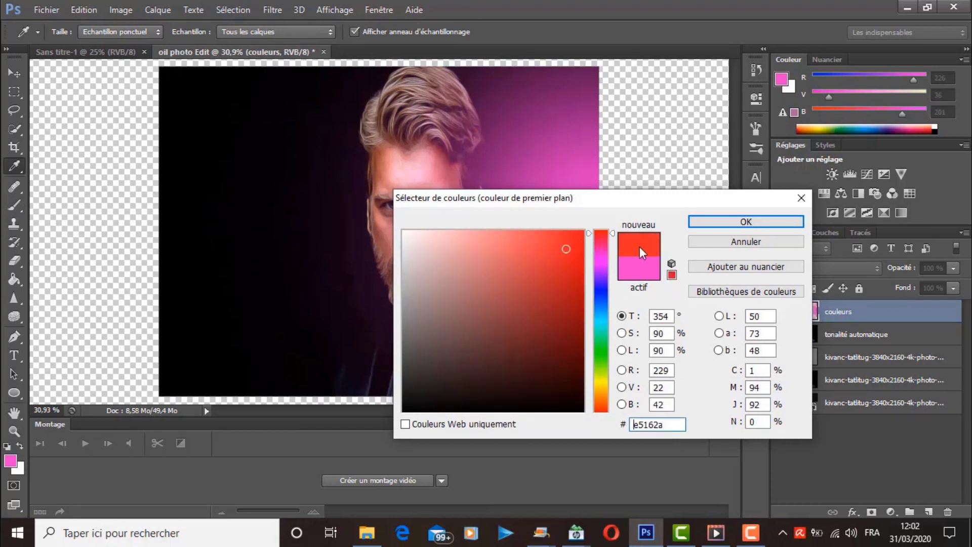
{"action": "left_click", "coordinate": [749, 223]}
{"action": "key", "text": "b"}
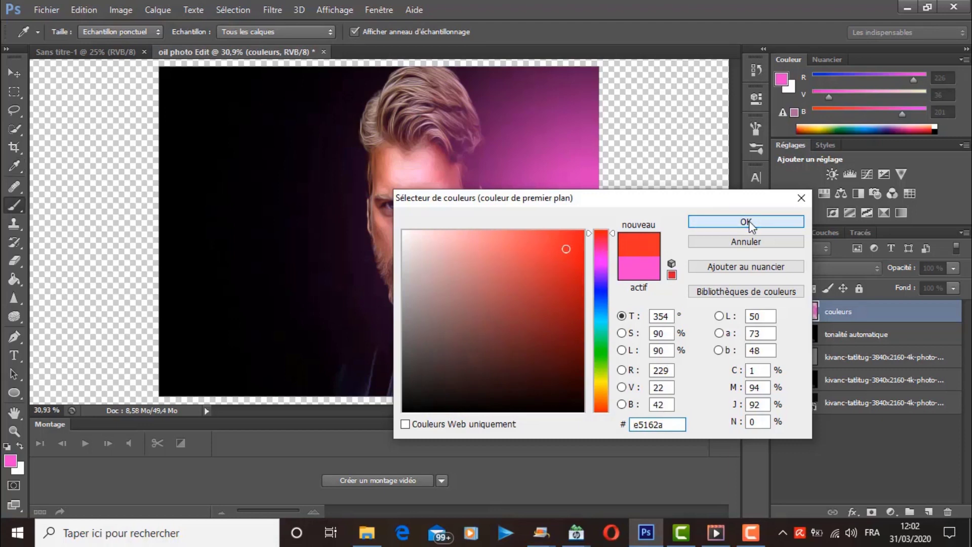
{"action": "left_click", "coordinate": [748, 223]}
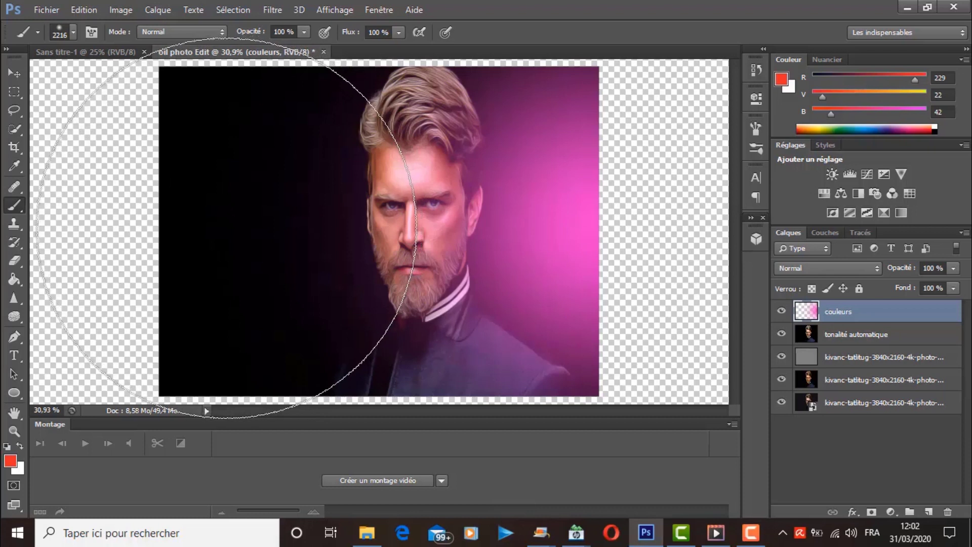
Step: Paint a red soft glow on the left side and blend couleurs as Incrustation
{"action": "left_click", "coordinate": [223, 228]}
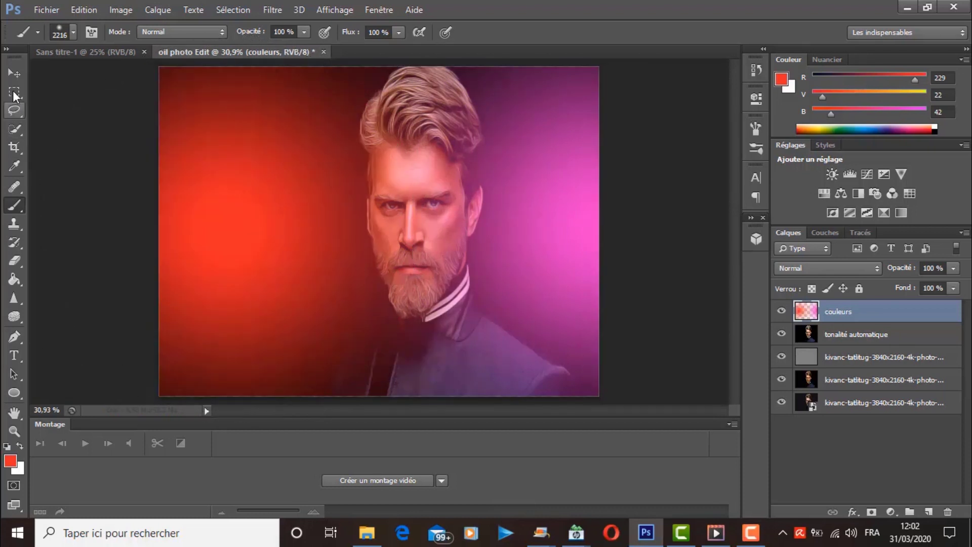
{"action": "left_click", "coordinate": [13, 74]}
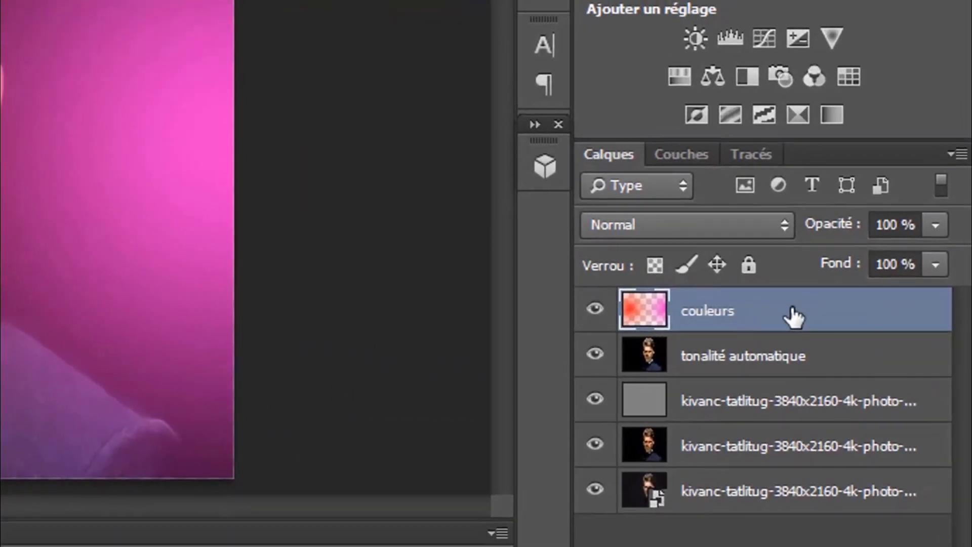
{"action": "left_click", "coordinate": [771, 227]}
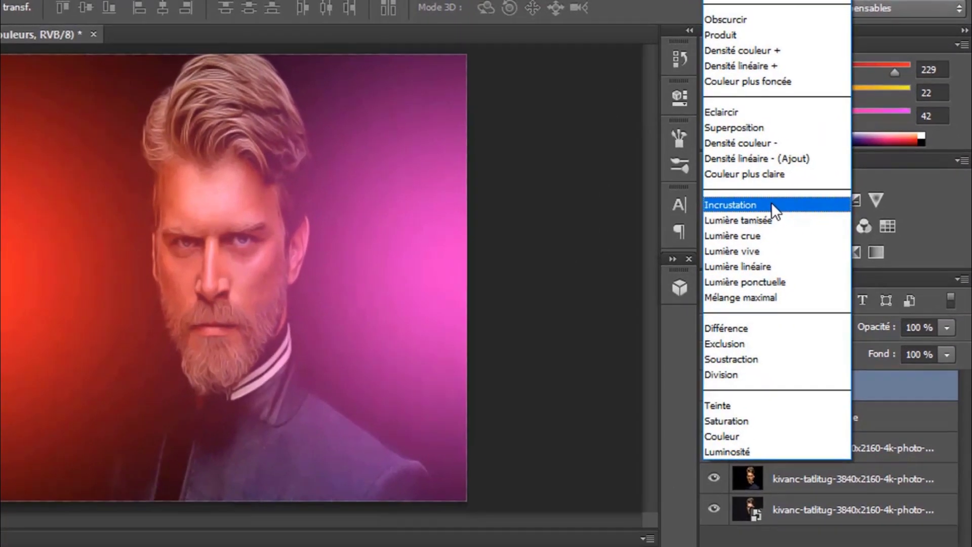
{"action": "left_click", "coordinate": [771, 202]}
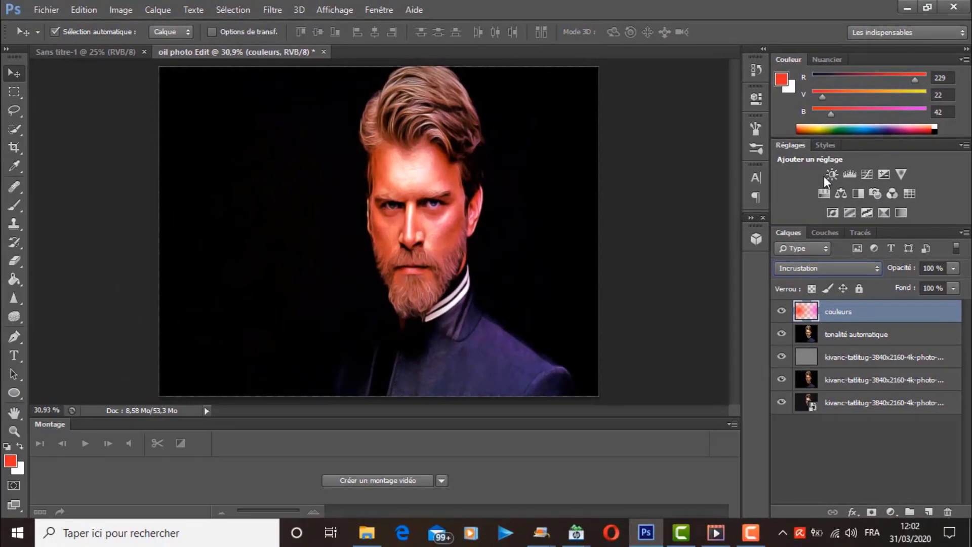
Step: Set the couleurs layer opacity to 50%
{"action": "left_click", "coordinate": [954, 268]}
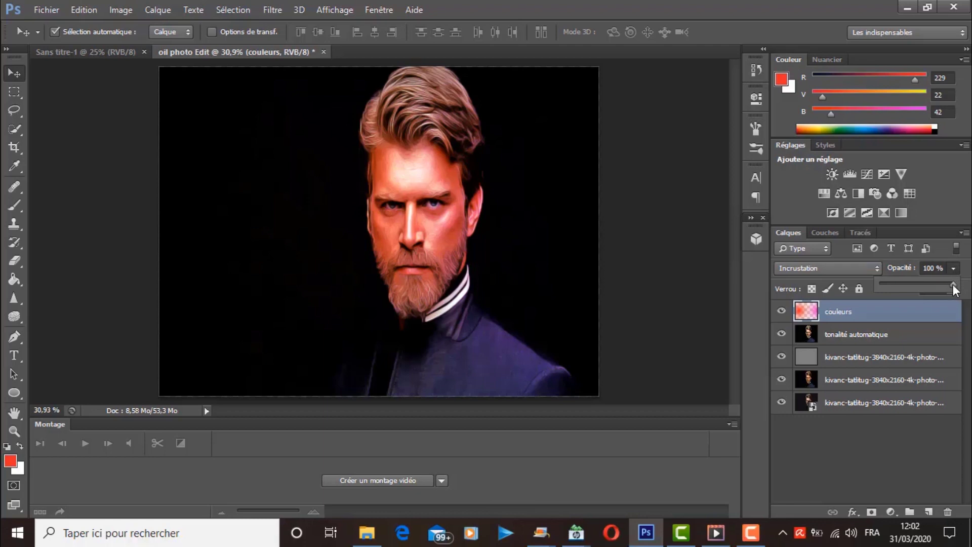
{"action": "left_click_drag", "start_coordinate": [931, 283], "coordinate": [895, 283]}
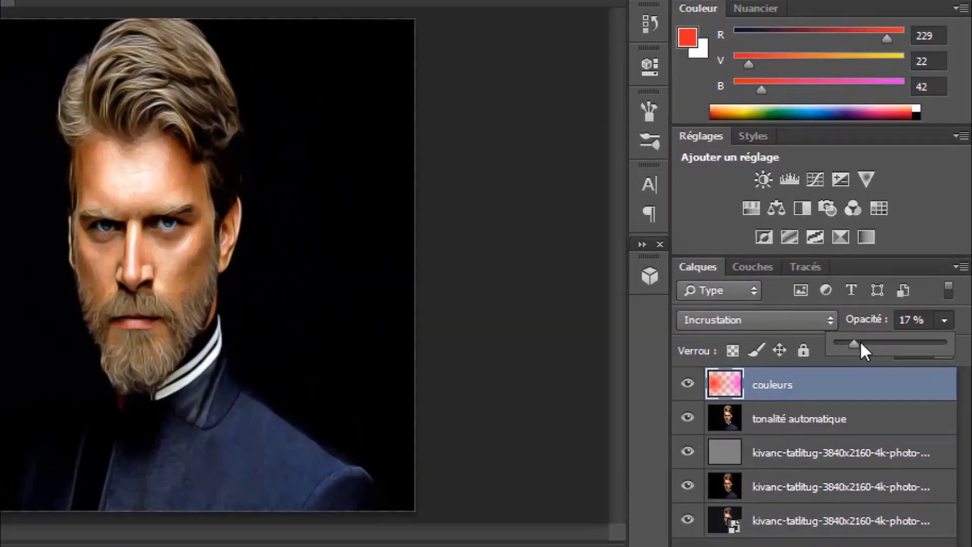
{"action": "left_click_drag", "start_coordinate": [860, 340], "coordinate": [873, 372]}
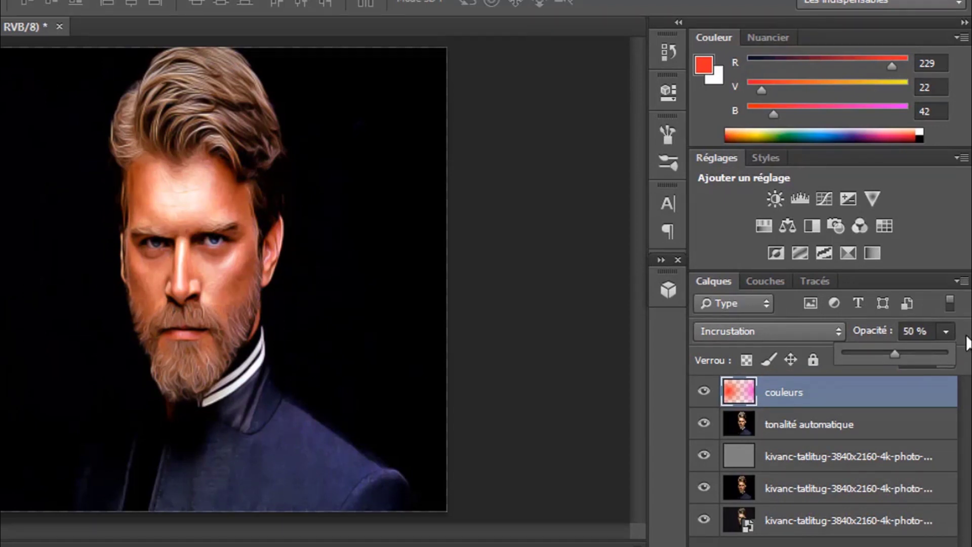
{"action": "left_click", "coordinate": [947, 331]}
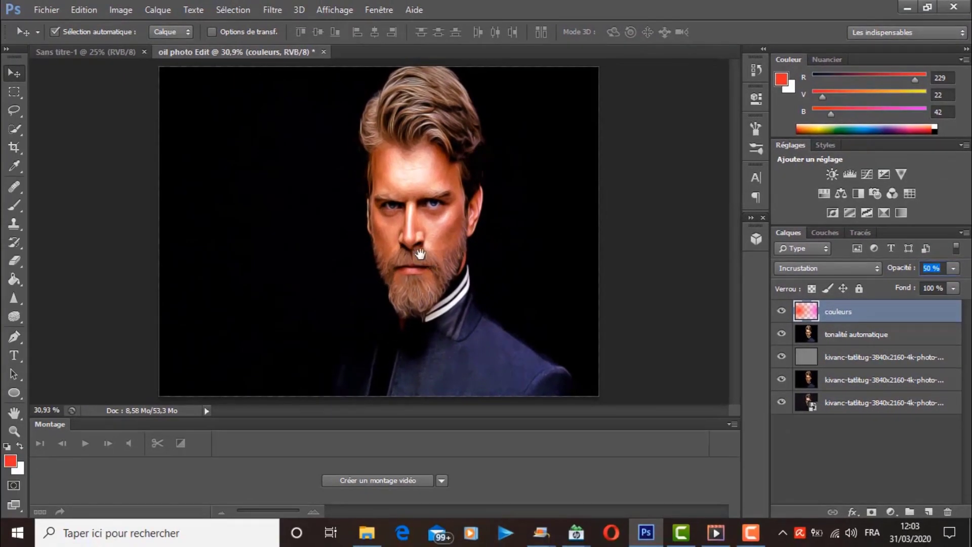
Step: View the portrait at 100% and hide all effect layers to see the original photo
{"action": "right_click", "coordinate": [421, 256]}
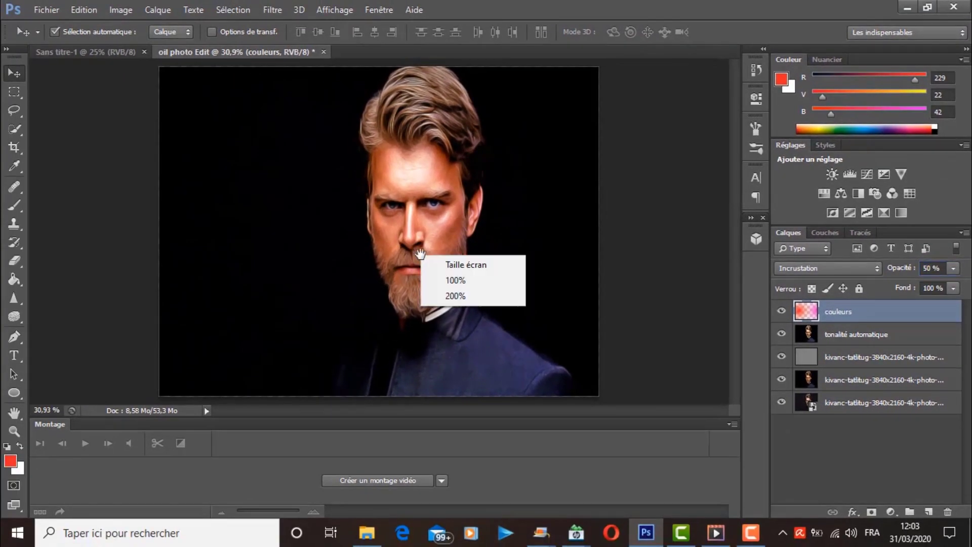
{"action": "left_click", "coordinate": [462, 280]}
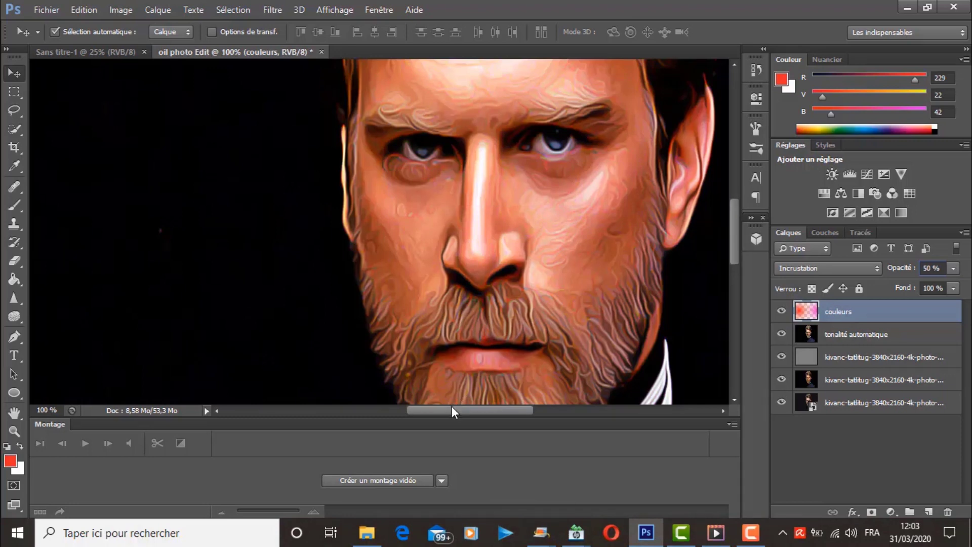
{"action": "left_click_drag", "start_coordinate": [451, 409], "coordinate": [476, 409]}
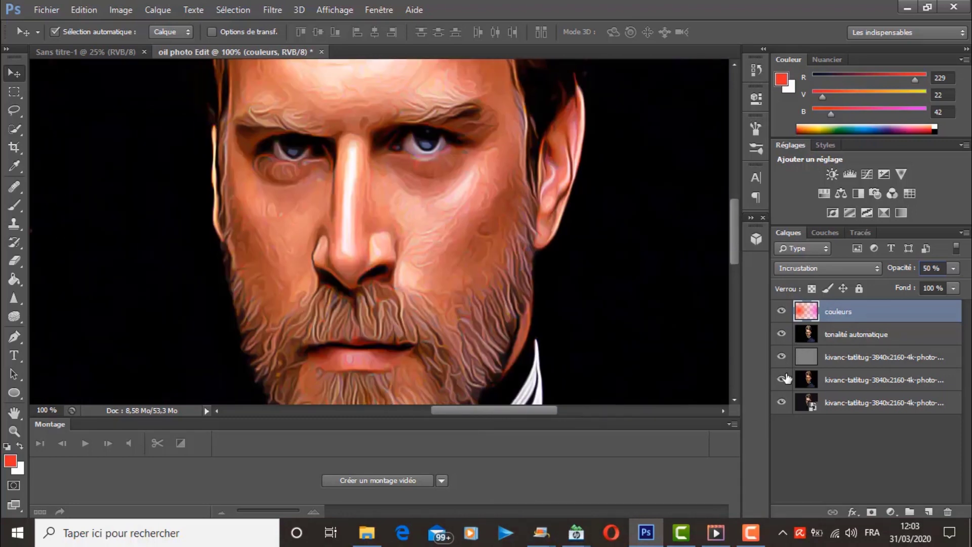
{"action": "left_click", "coordinate": [782, 311]}
{"action": "left_click", "coordinate": [781, 334]}
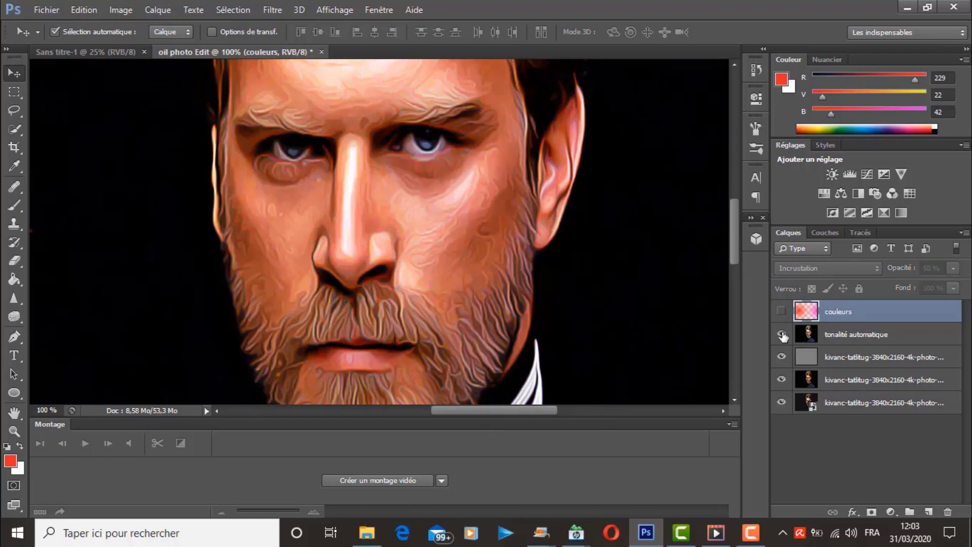
{"action": "left_click", "coordinate": [782, 356]}
{"action": "left_click", "coordinate": [782, 379]}
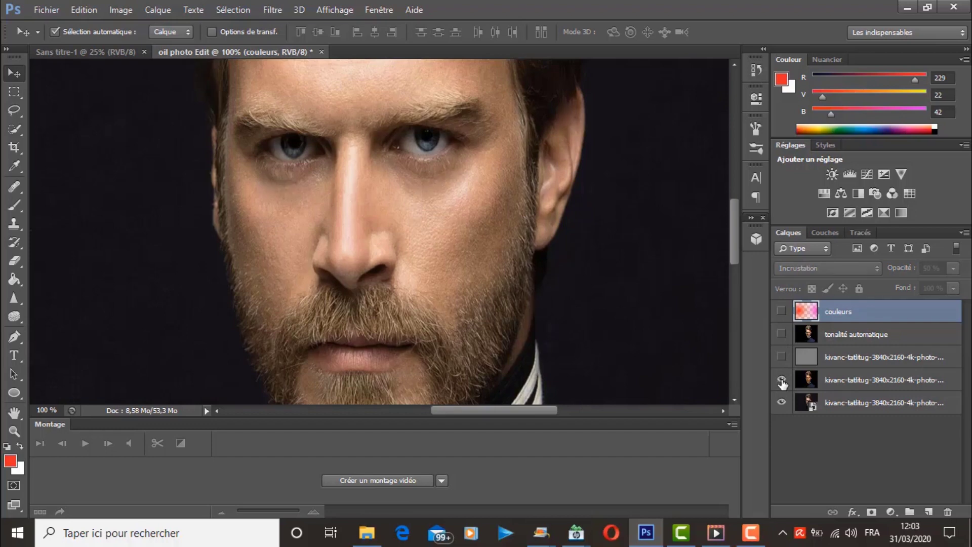
Step: Show the painted layers again and set the couleurs opacity to 45%
{"action": "left_click_drag", "start_coordinate": [781, 381], "coordinate": [782, 356]}
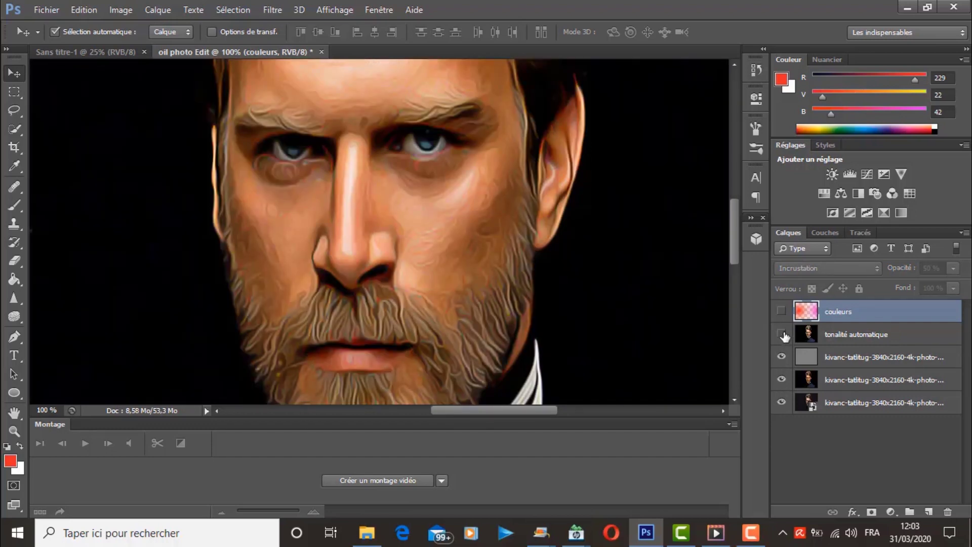
{"action": "left_click", "coordinate": [783, 334]}
{"action": "left_click", "coordinate": [783, 312]}
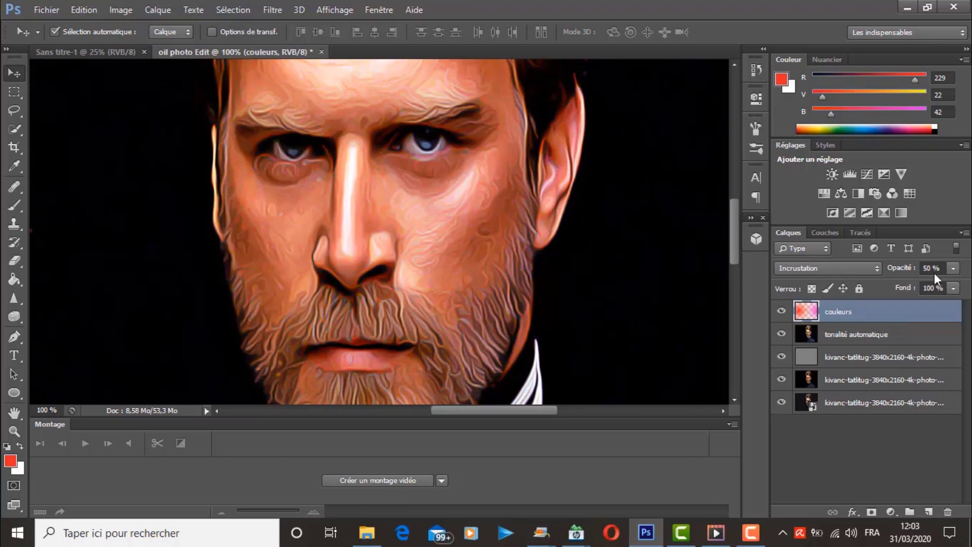
{"action": "left_click", "coordinate": [954, 268]}
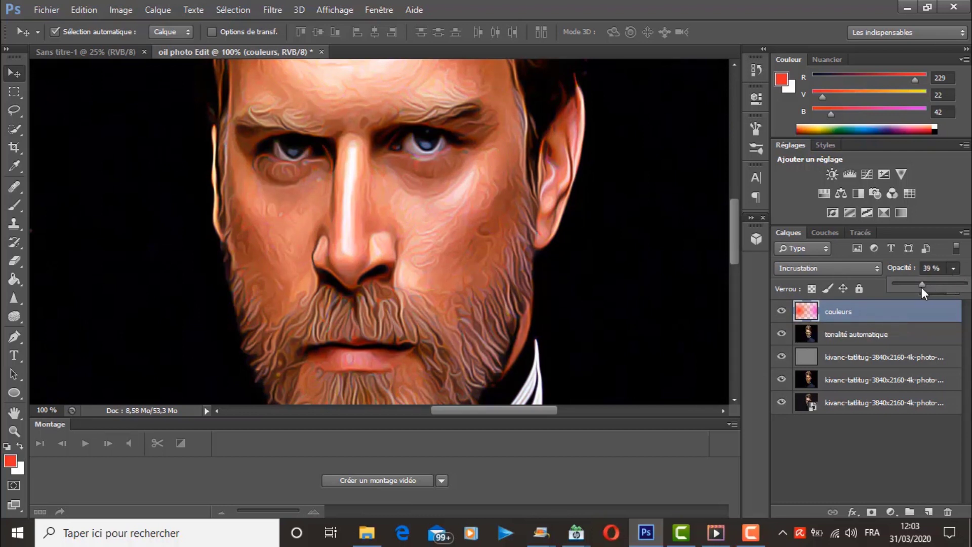
{"action": "left_click_drag", "start_coordinate": [914, 286], "coordinate": [890, 287]}
Step: Keep the colour overlay at 45% opacity and fit the photo on screen
{"action": "left_click", "coordinate": [955, 268]}
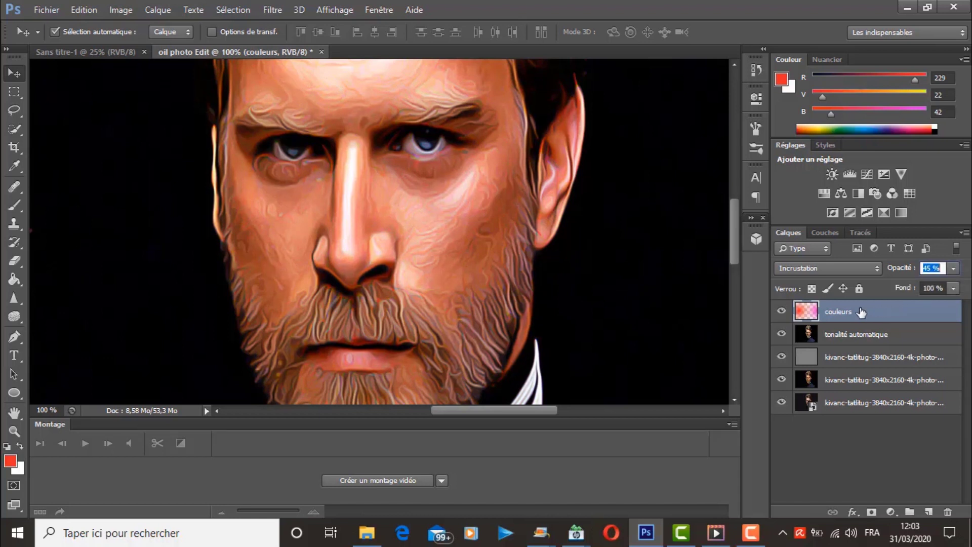
{"action": "right_click", "coordinate": [625, 303]}
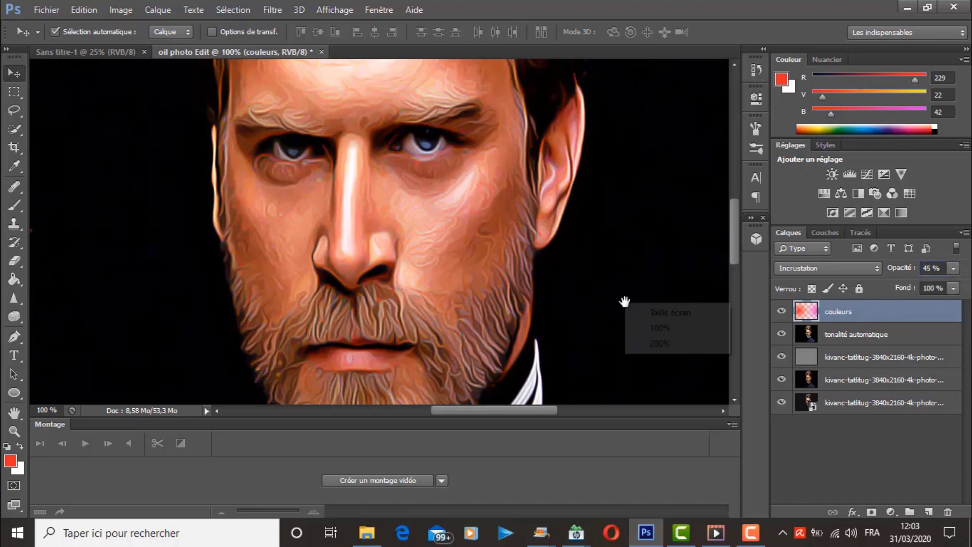
{"action": "left_click", "coordinate": [658, 313]}
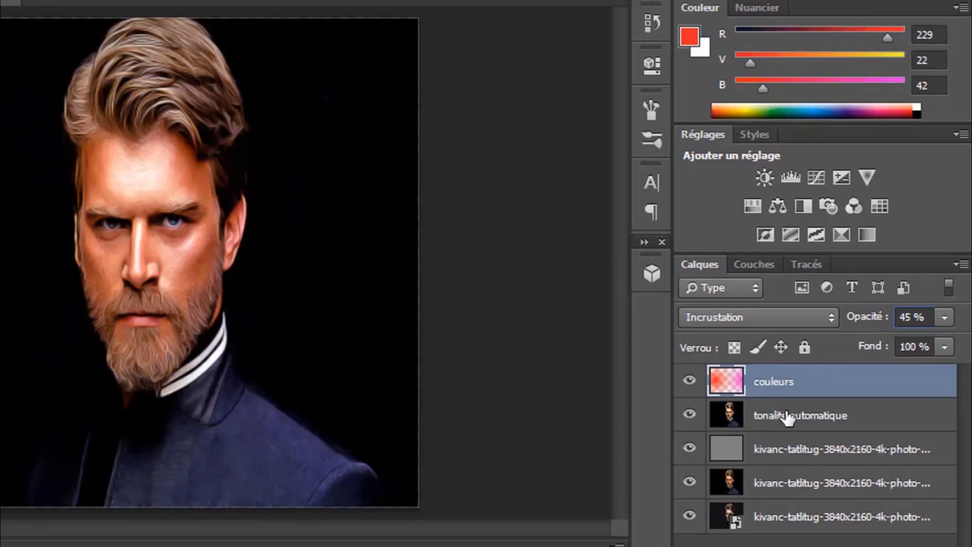
Step: Merge the overlay, tonalité automatique and painted layers into one, then compare it with the original
{"action": "left_click", "coordinate": [783, 417], "text": "shift"}
{"action": "left_click", "coordinate": [782, 450], "text": "shift"}
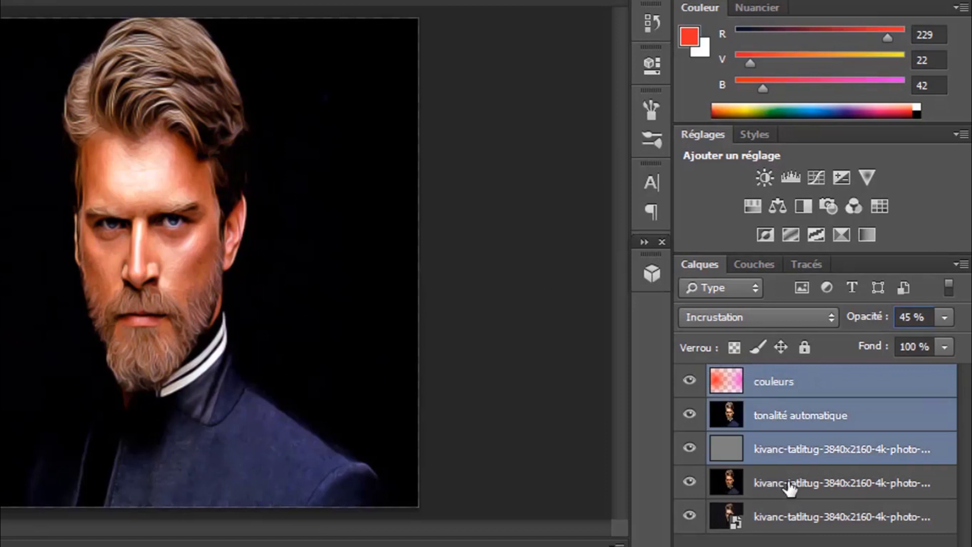
{"action": "left_click", "coordinate": [790, 487], "text": "shift"}
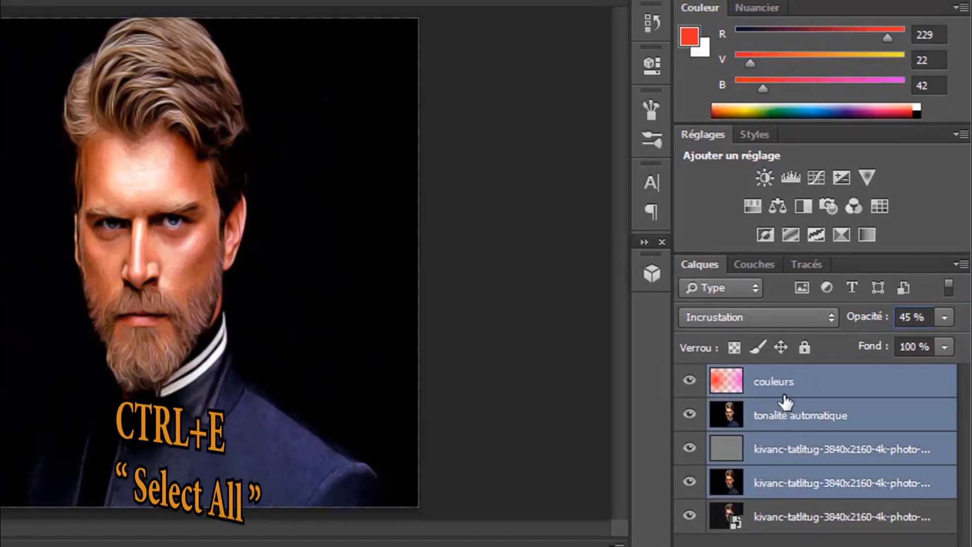
{"action": "key", "text": "ctrl+e"}
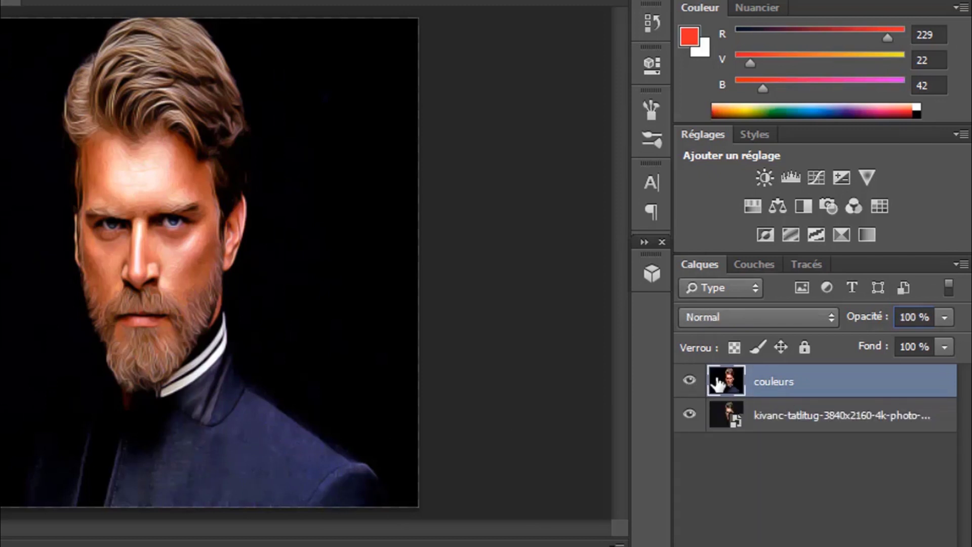
{"action": "left_click", "coordinate": [690, 381]}
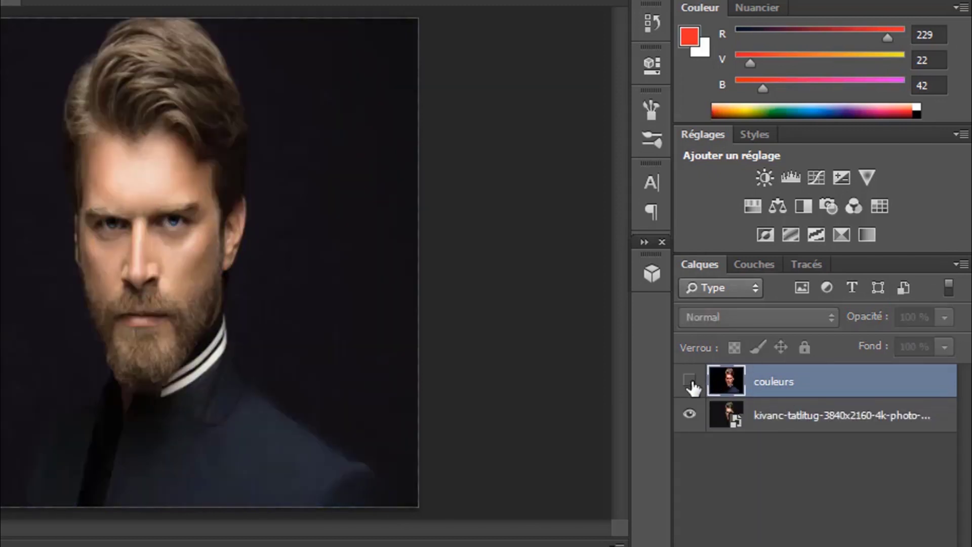
{"action": "left_click", "coordinate": [690, 381]}
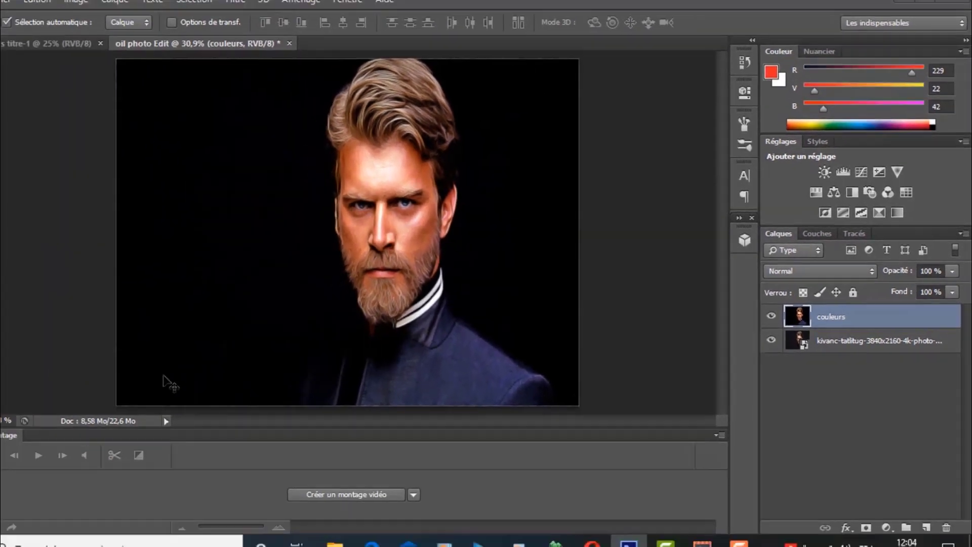
Step: Set the zoom to 52.93% and compare the merged layer with the original again
{"action": "left_click", "coordinate": [42, 410]}
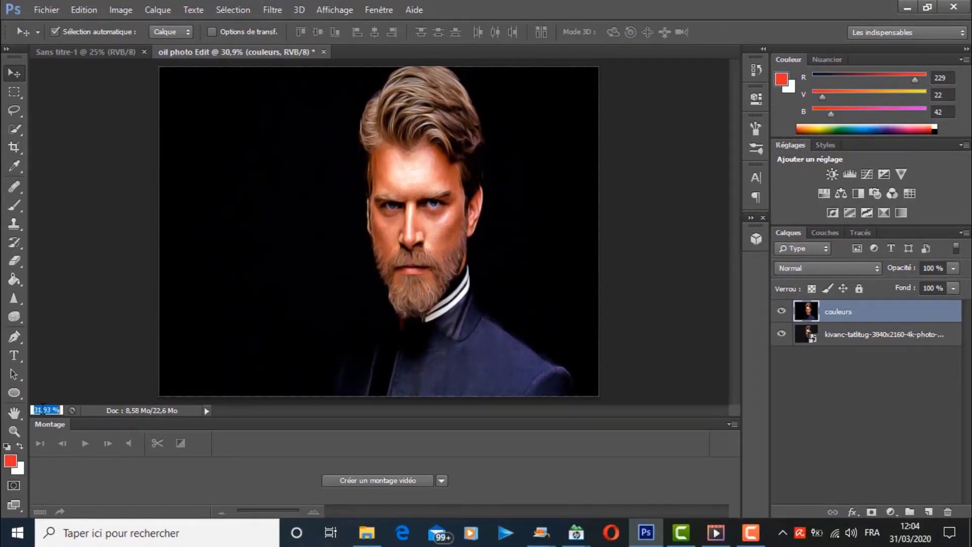
{"action": "type", "text": "52,93"}
{"action": "key", "text": "Return"}
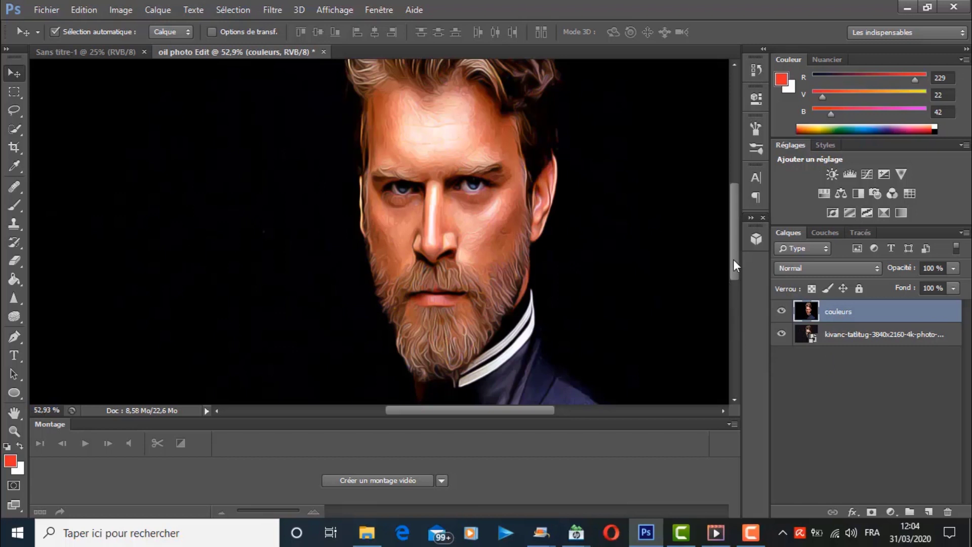
{"action": "left_click_drag", "start_coordinate": [734, 259], "coordinate": [734, 249]}
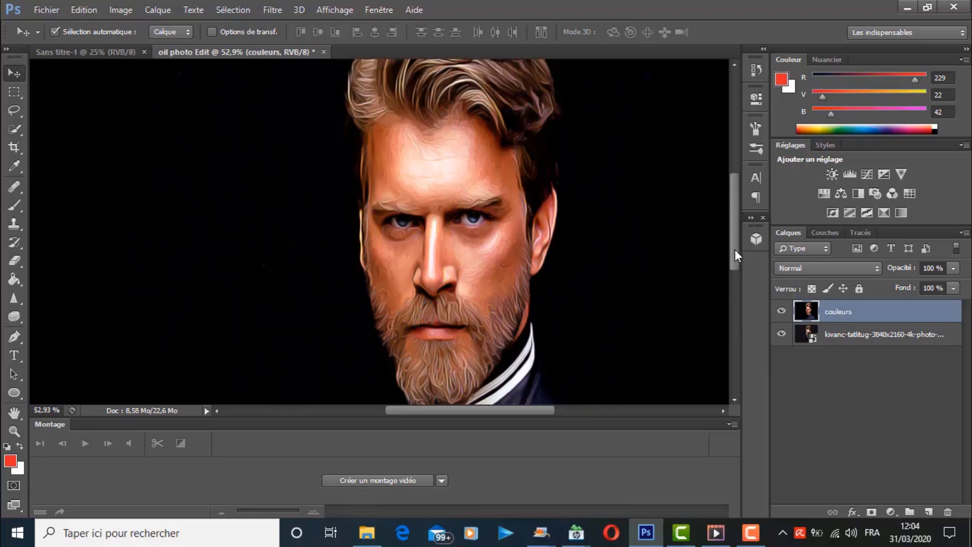
{"action": "left_click", "coordinate": [782, 312]}
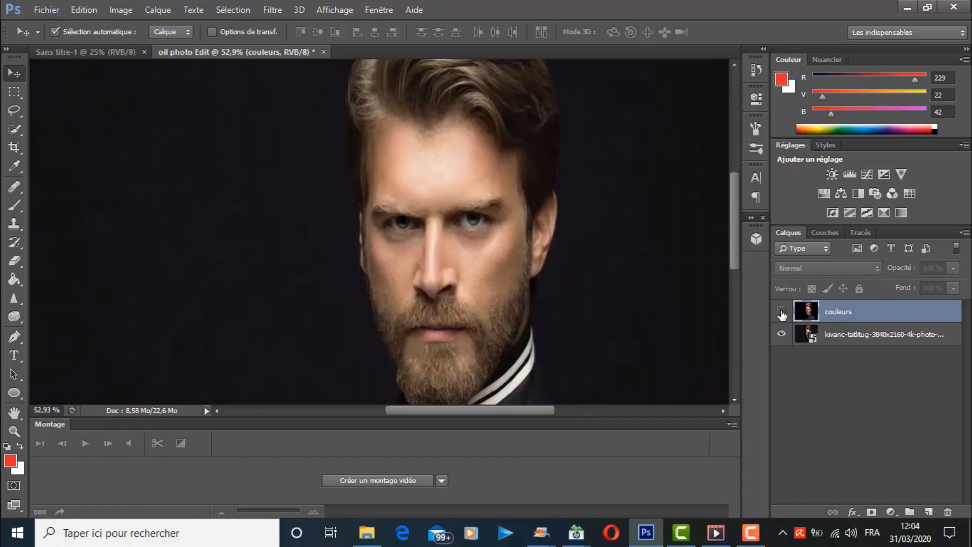
{"action": "left_click", "coordinate": [782, 313]}
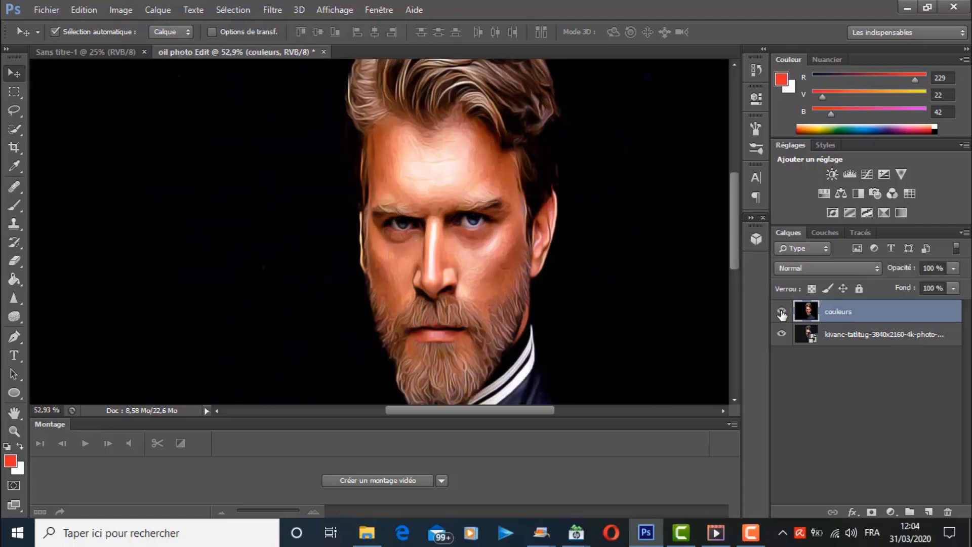
Step: Render the portrait through Rendu vidéo as a JPEG, replacing the existing 'oil photo Edit.jpg'
{"action": "right_click", "coordinate": [576, 301]}
{"action": "left_click", "coordinate": [628, 310]}
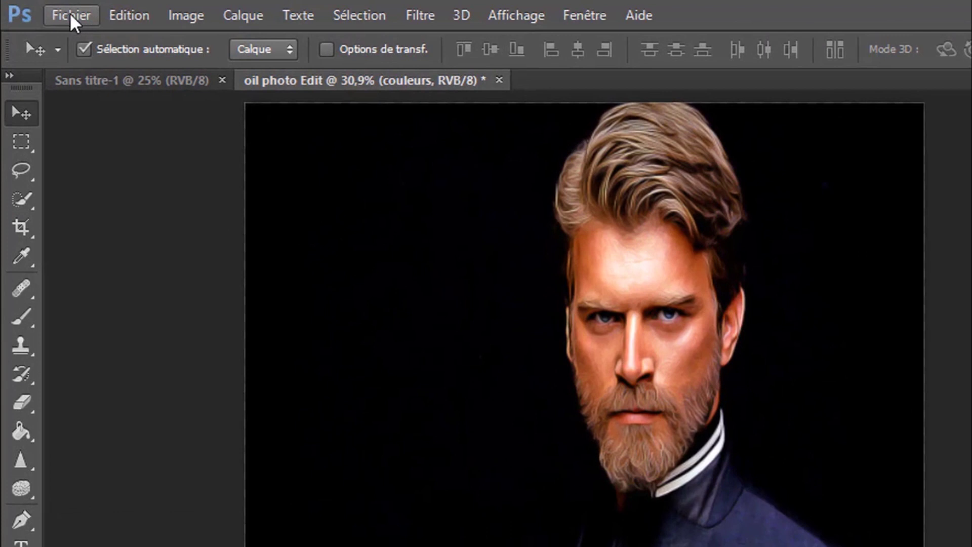
{"action": "left_click", "coordinate": [71, 16]}
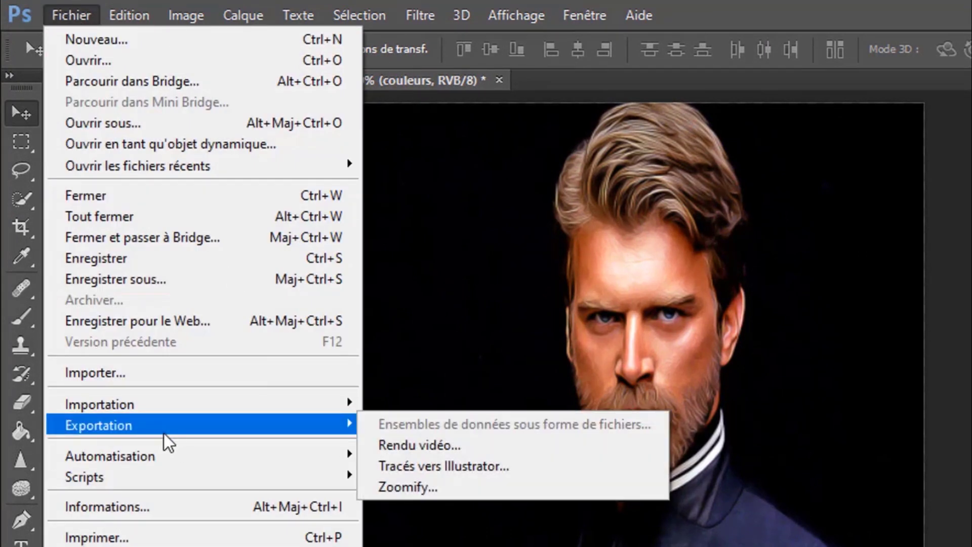
{"action": "mouse_move", "coordinate": [202, 424]}
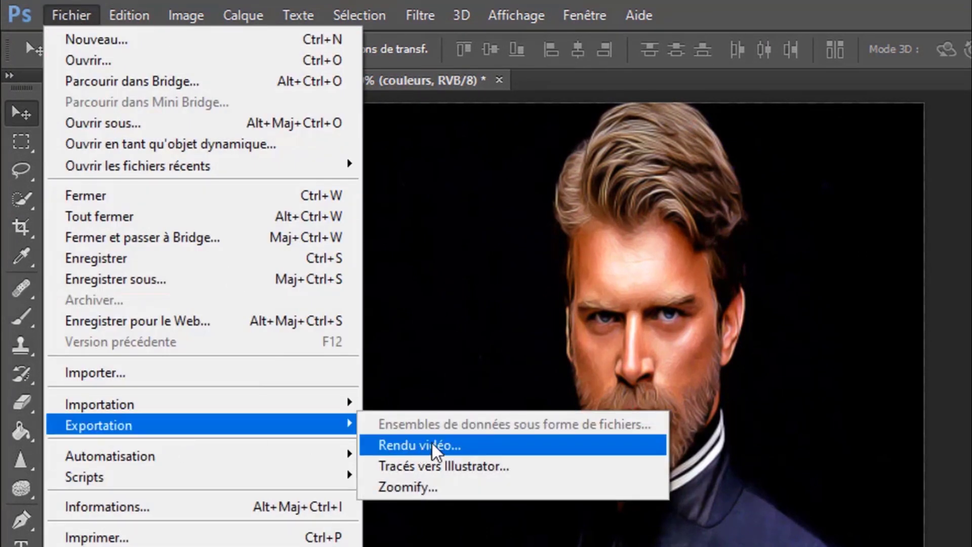
{"action": "left_click", "coordinate": [428, 447]}
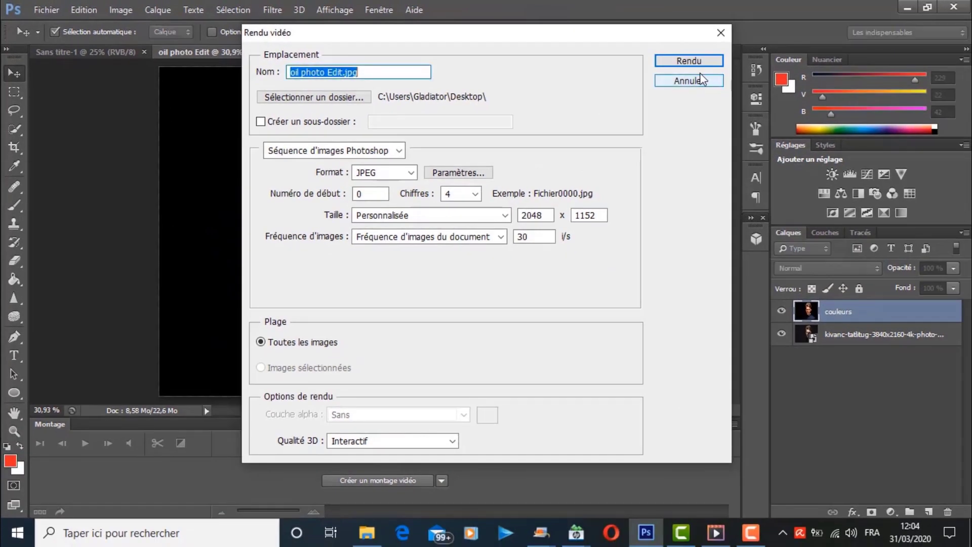
{"action": "left_click", "coordinate": [702, 62]}
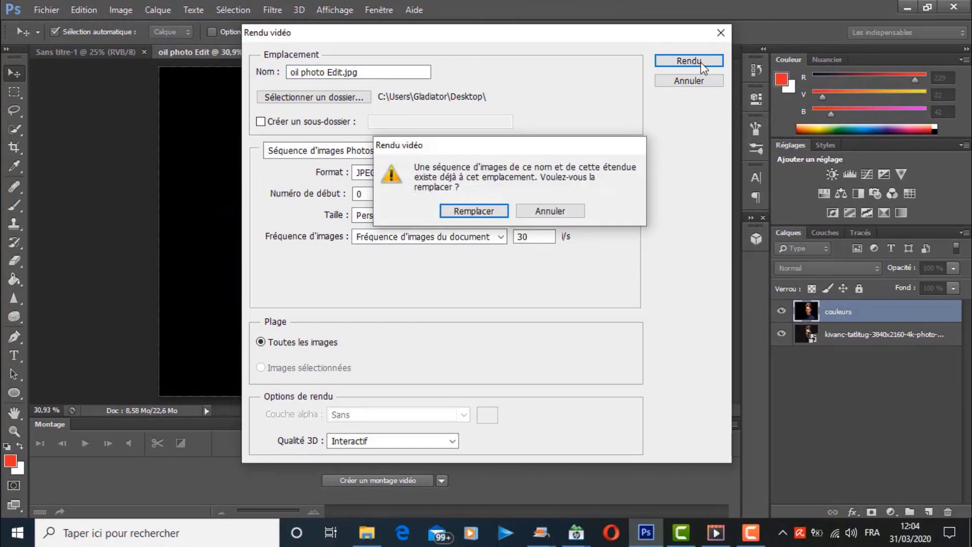
{"action": "left_click", "coordinate": [487, 211]}
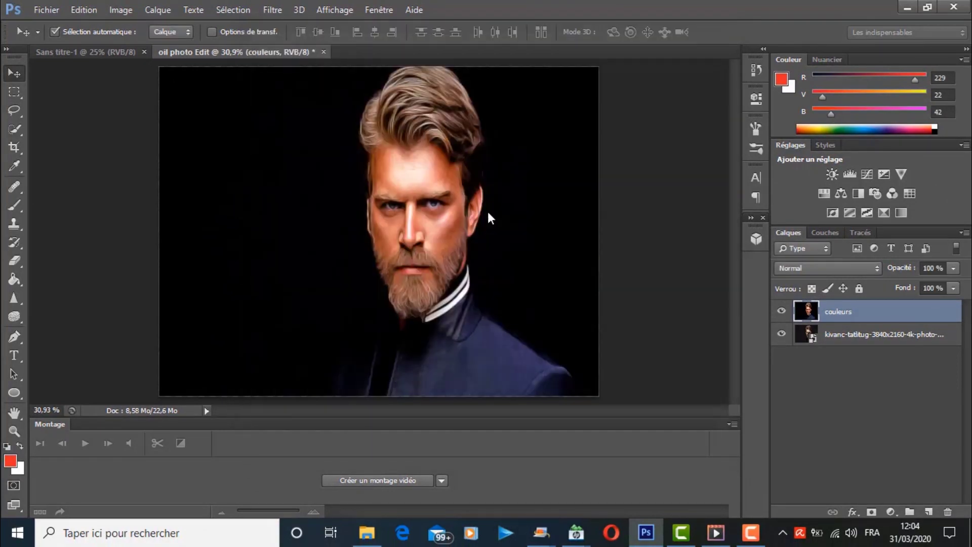